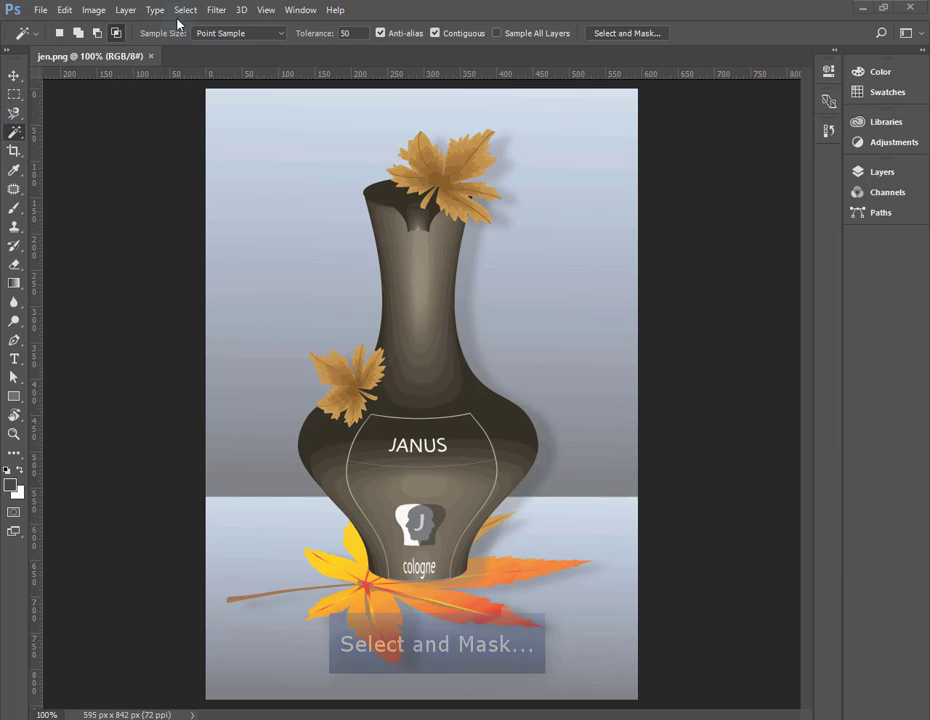
Open the Select and Mask workspace for the vase image.
click(185, 10)
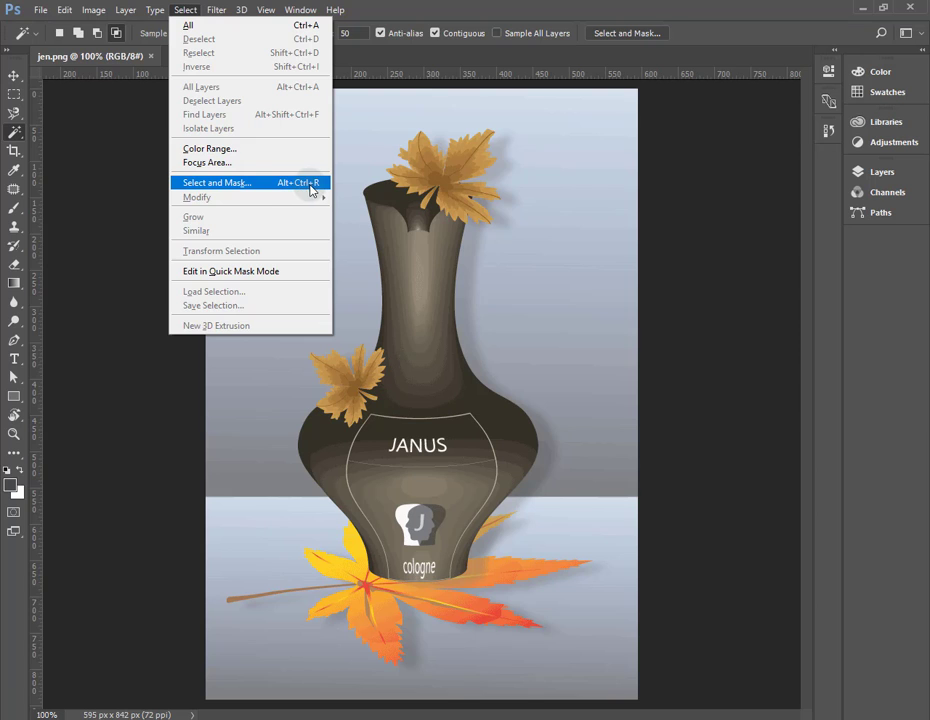
key(ctrl+alt+r)
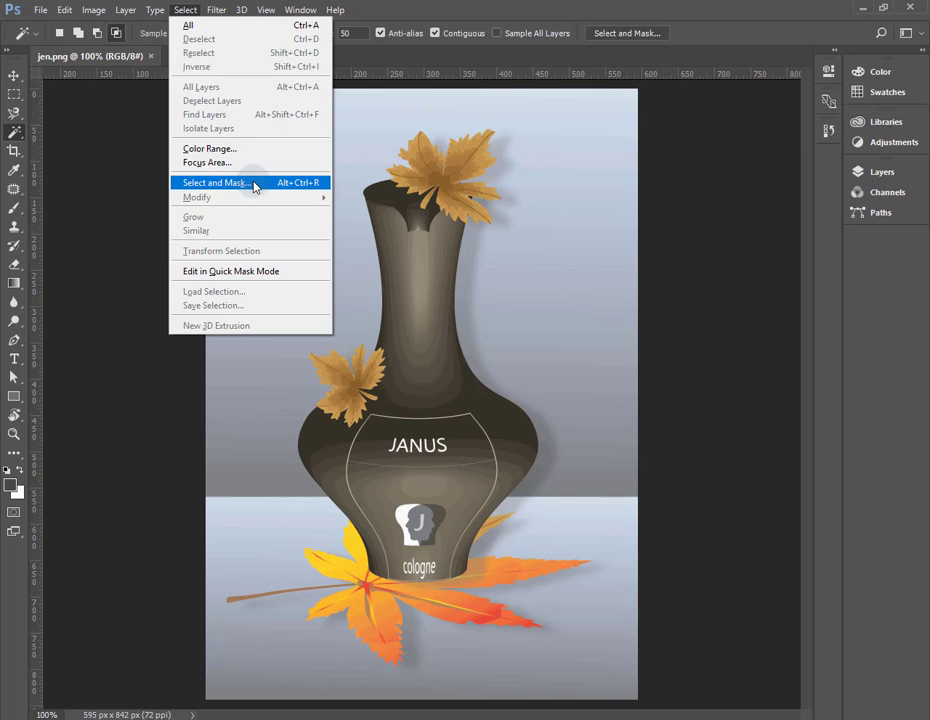
click(664, 14)
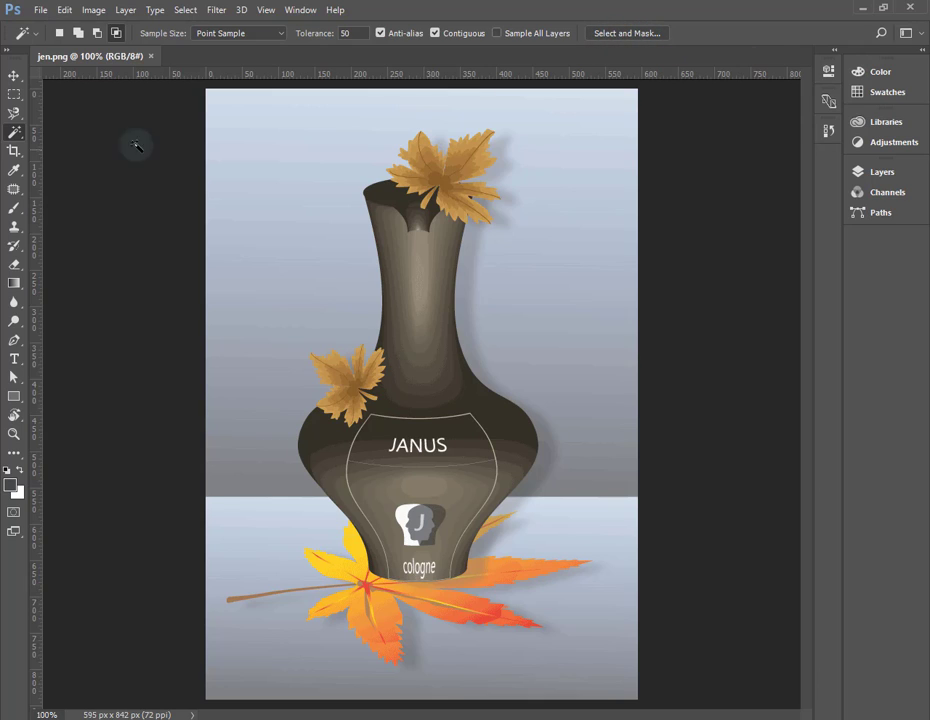
click(625, 36)
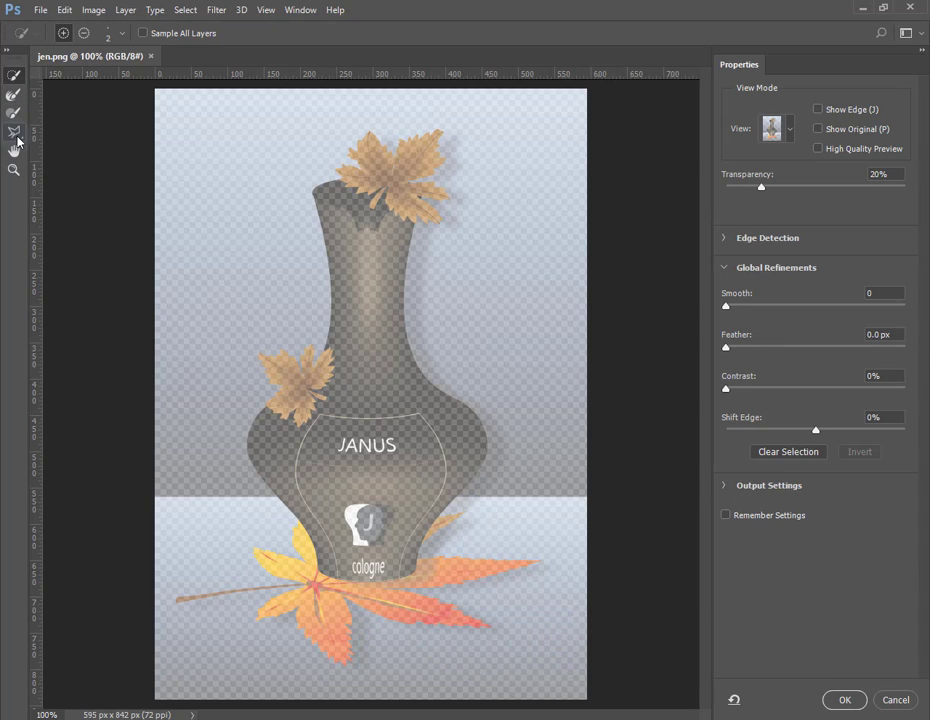
Look through the lasso variants, the Hand tool and the Zoom tool, and examine the options each one offers.
click(17, 136)
right_click(22, 140)
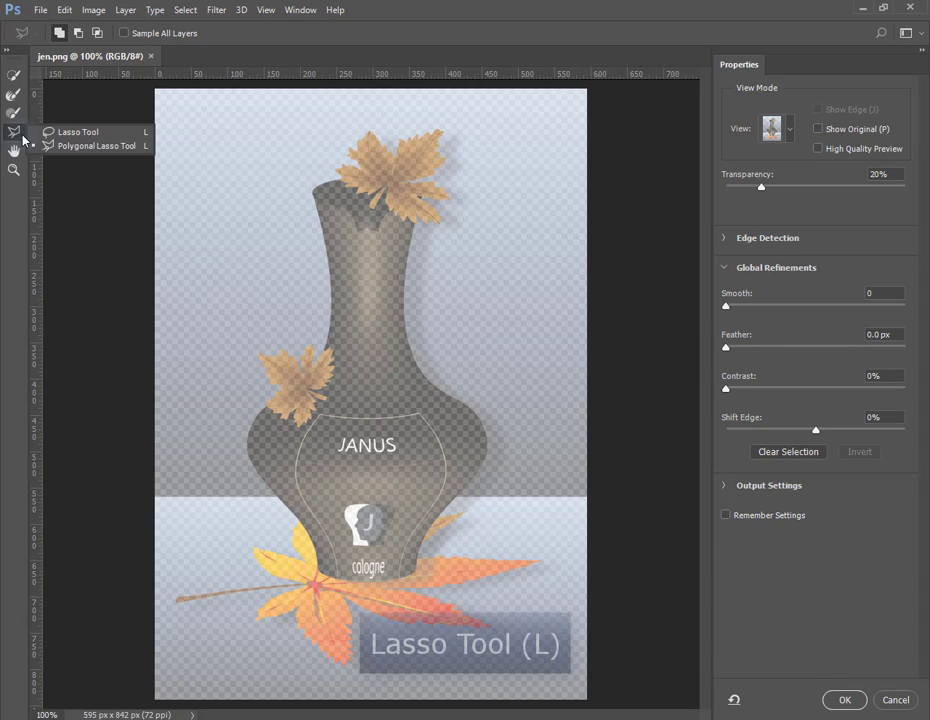
key(Escape)
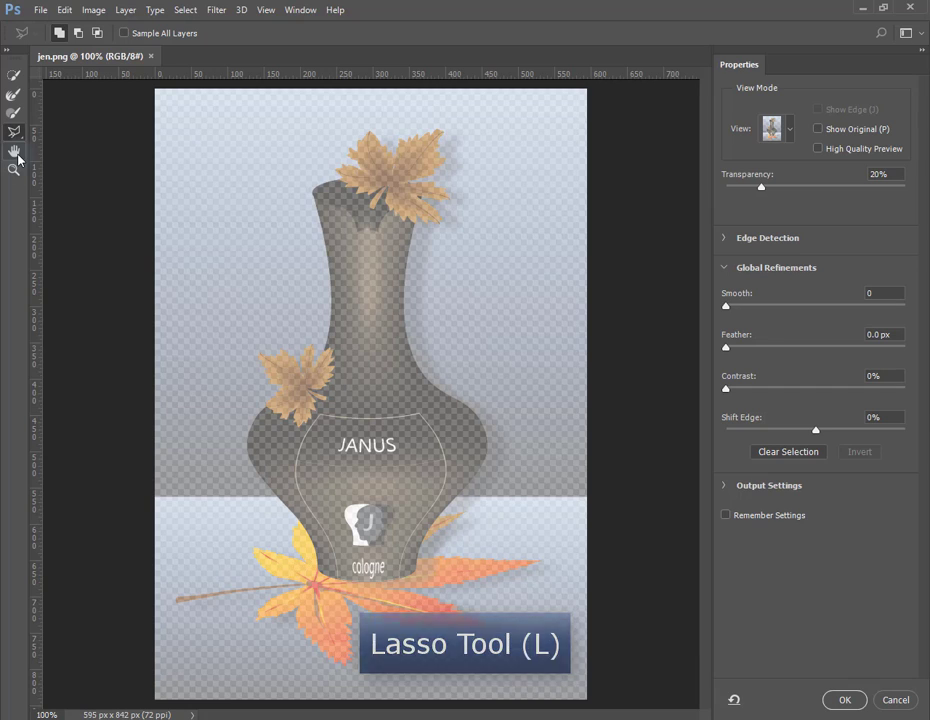
click(17, 157)
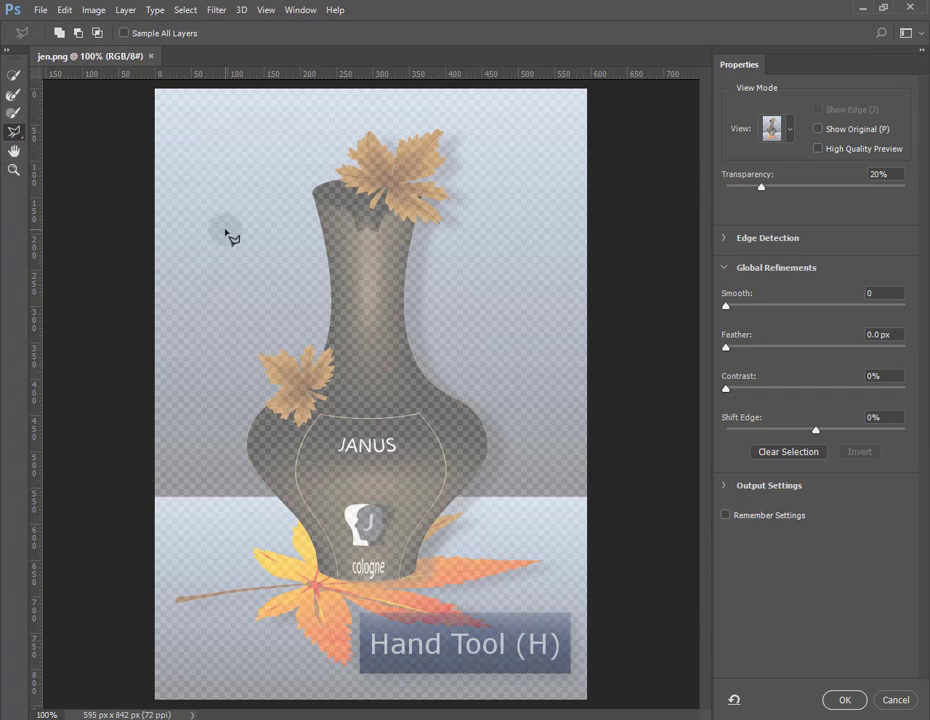
click(16, 174)
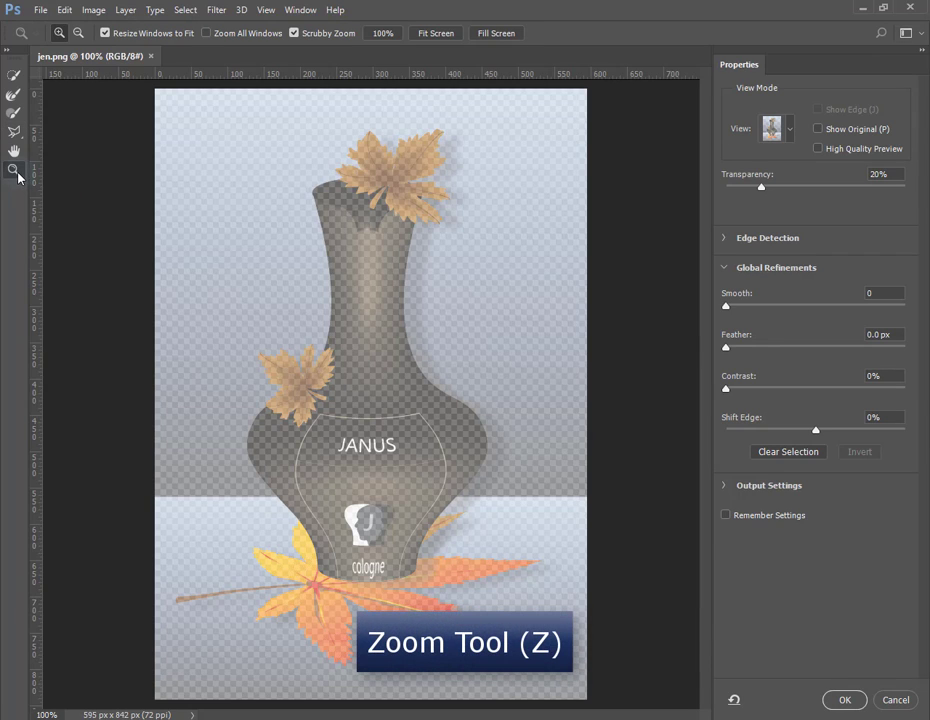
click(17, 152)
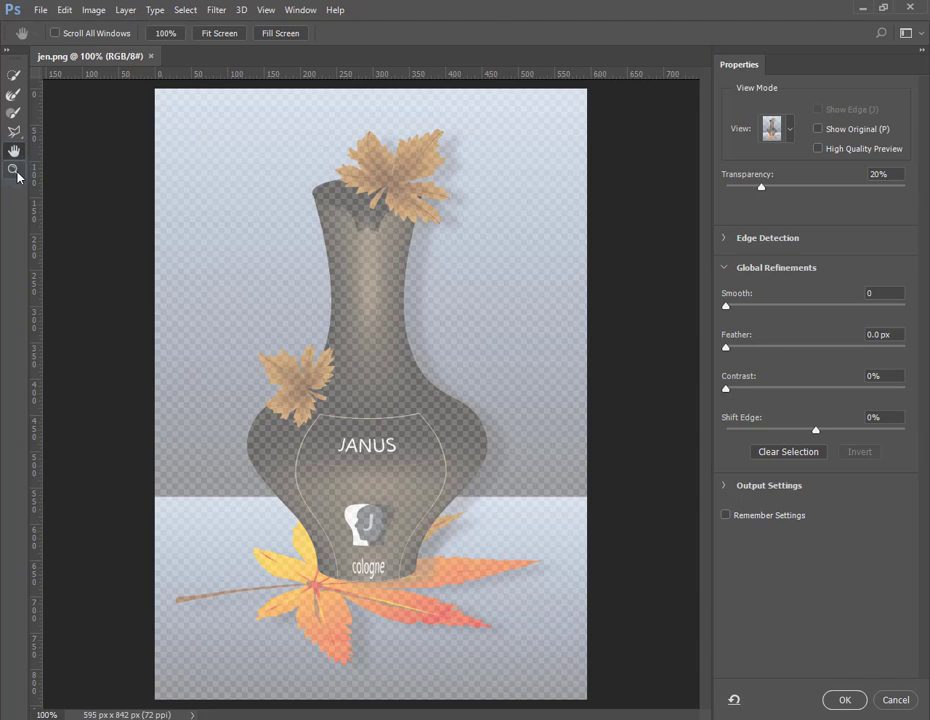
click(15, 171)
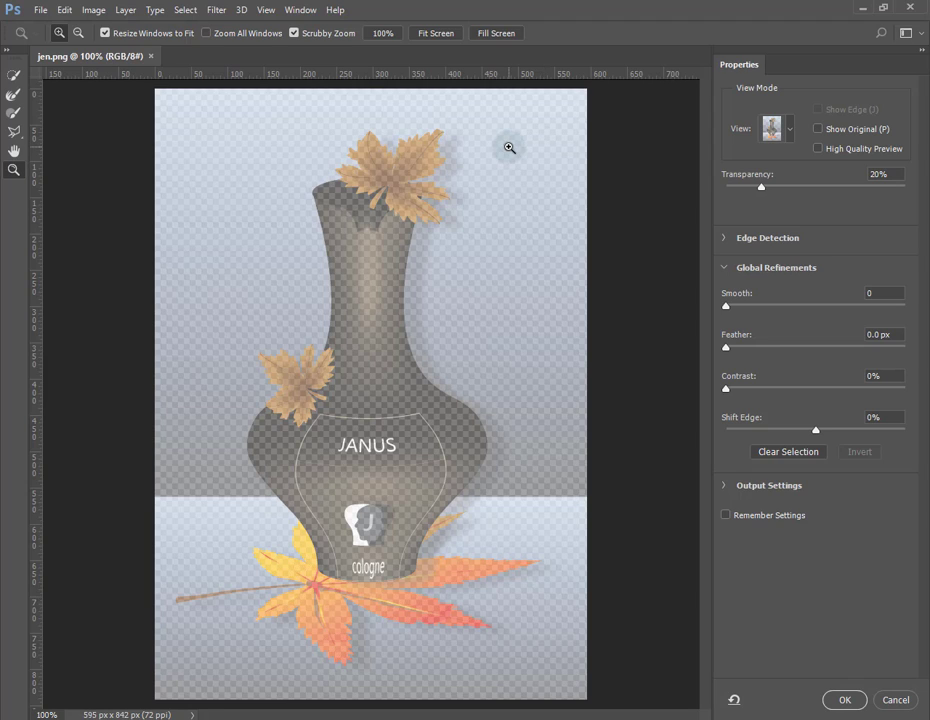
click(14, 150)
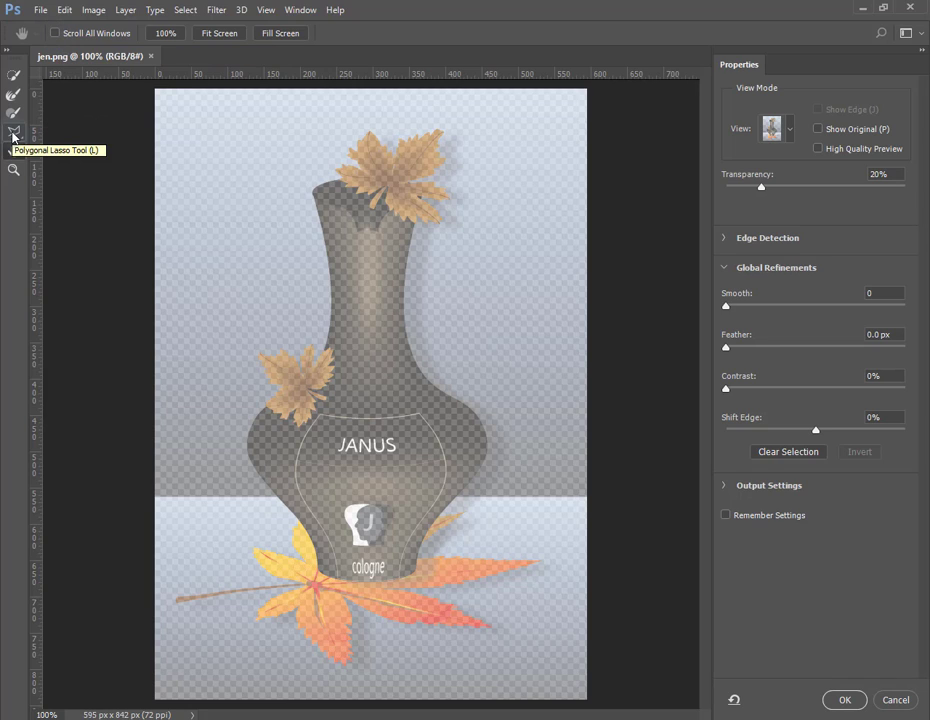
click(12, 134)
click(13, 133)
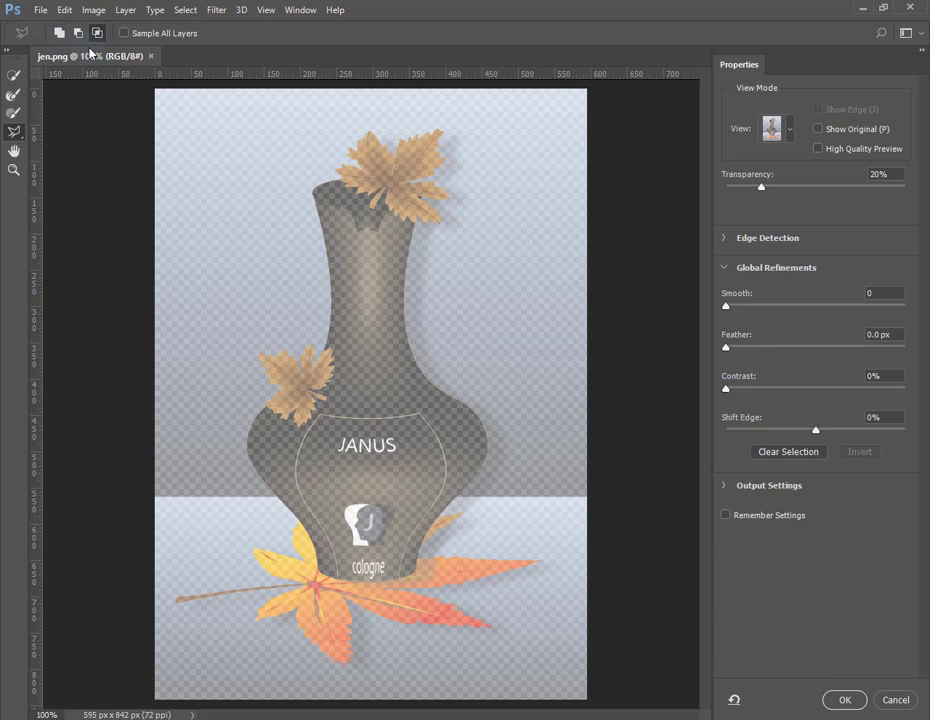
right_click(15, 134)
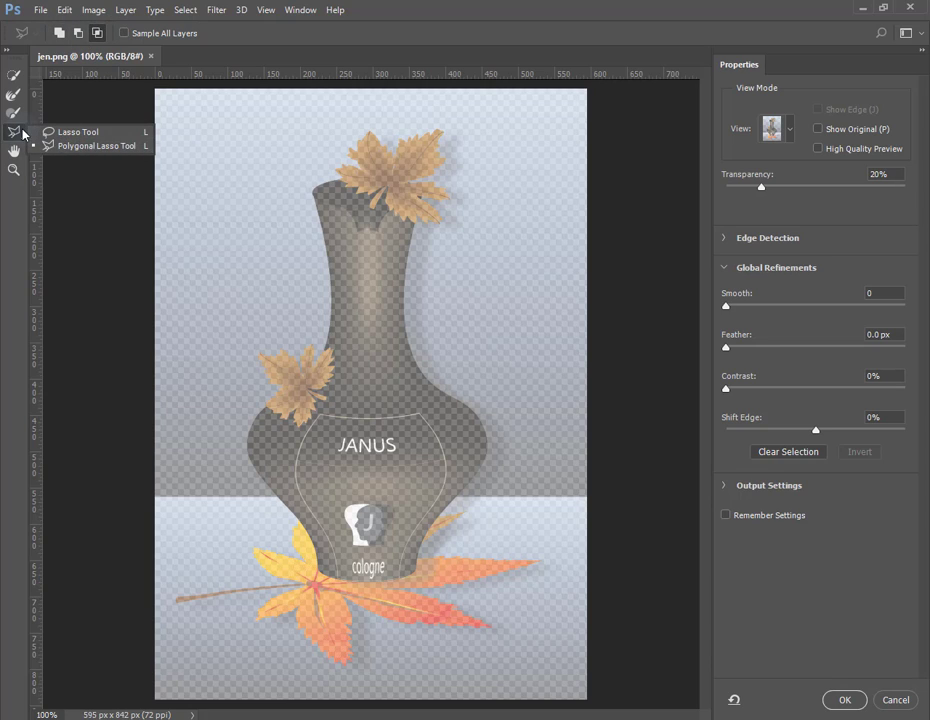
click(16, 134)
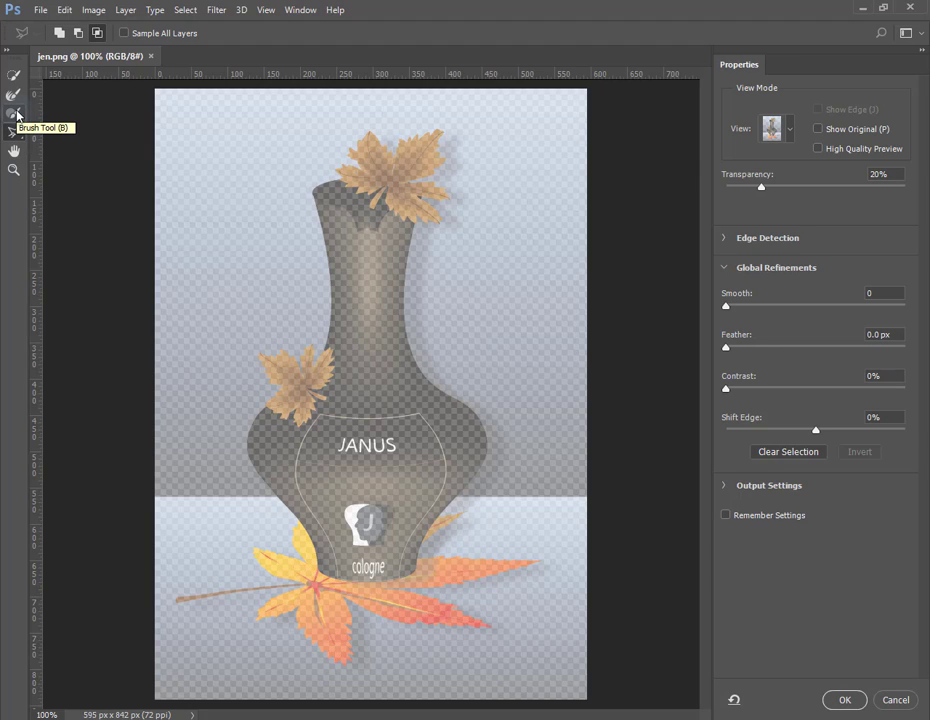
Examine the size, hardness and spacing settings of the Brush tool and the Refine Edge Brush tool.
click(16, 113)
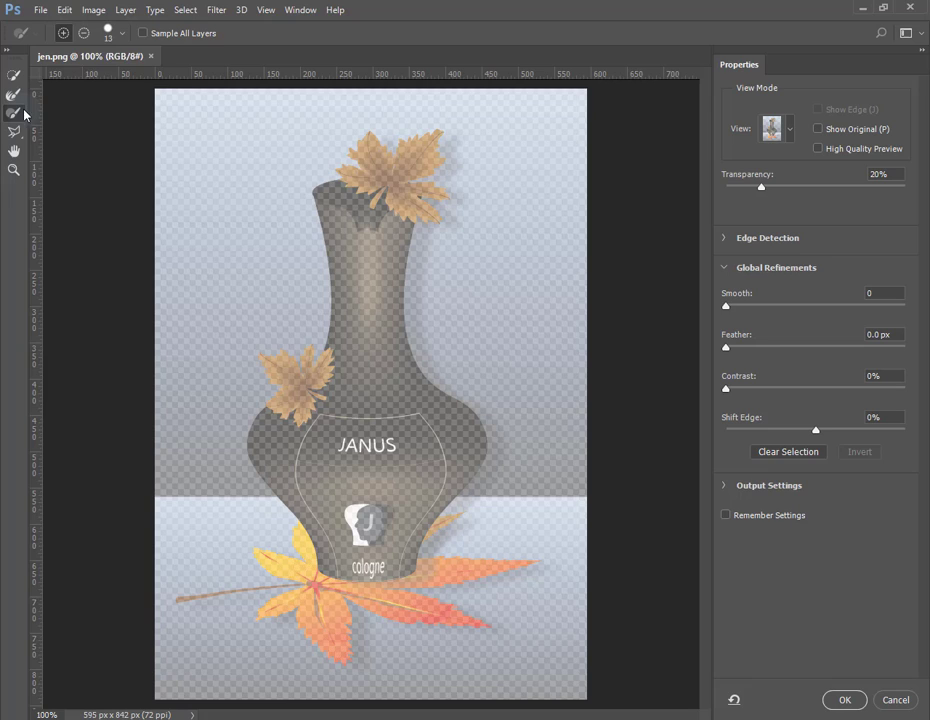
click(117, 37)
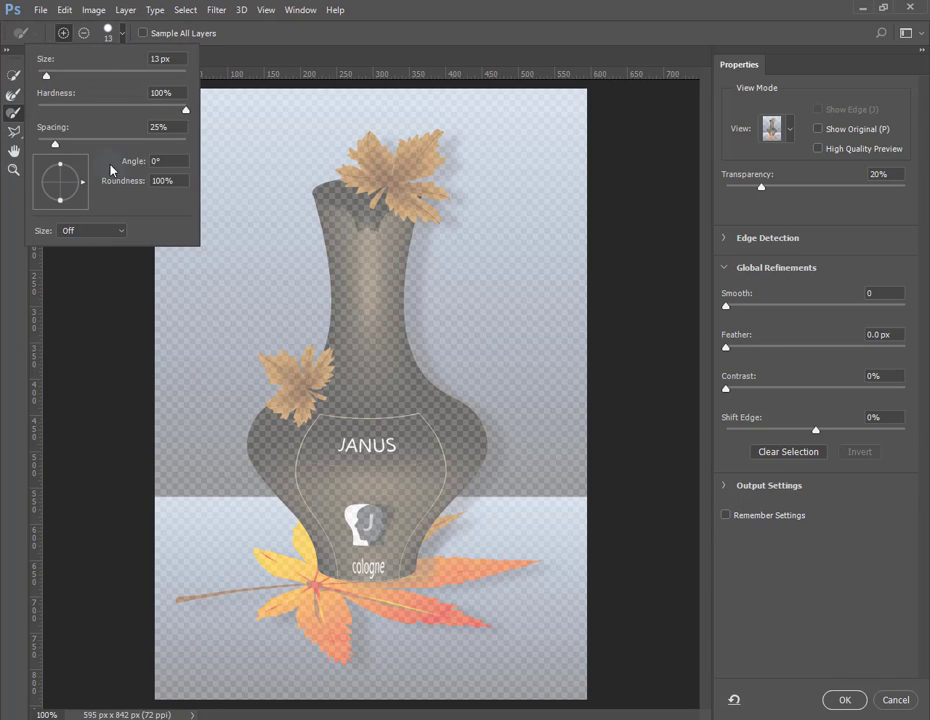
click(145, 39)
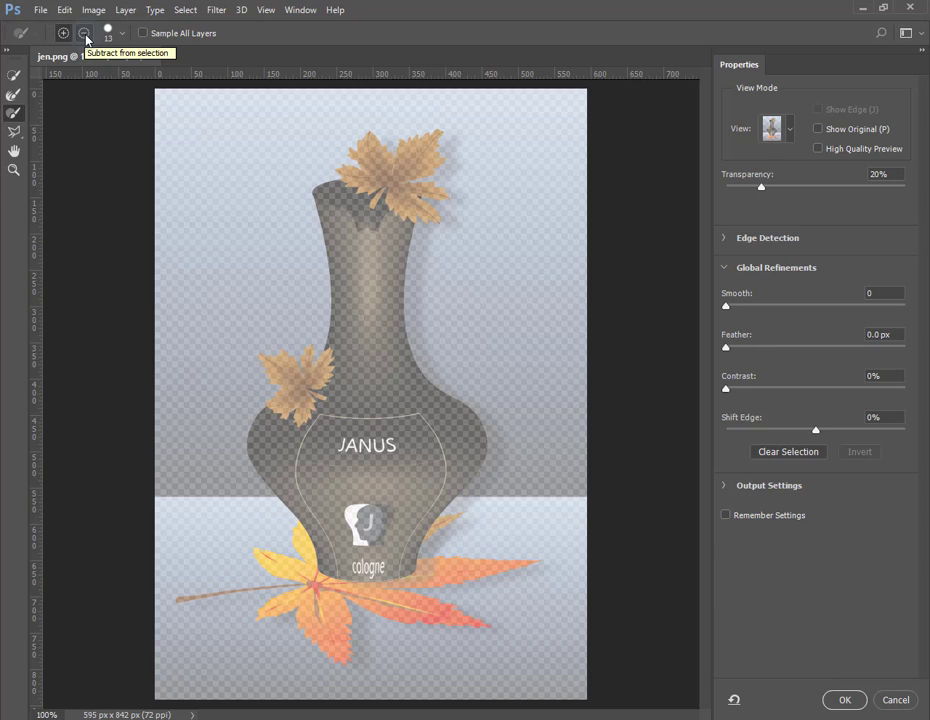
click(13, 97)
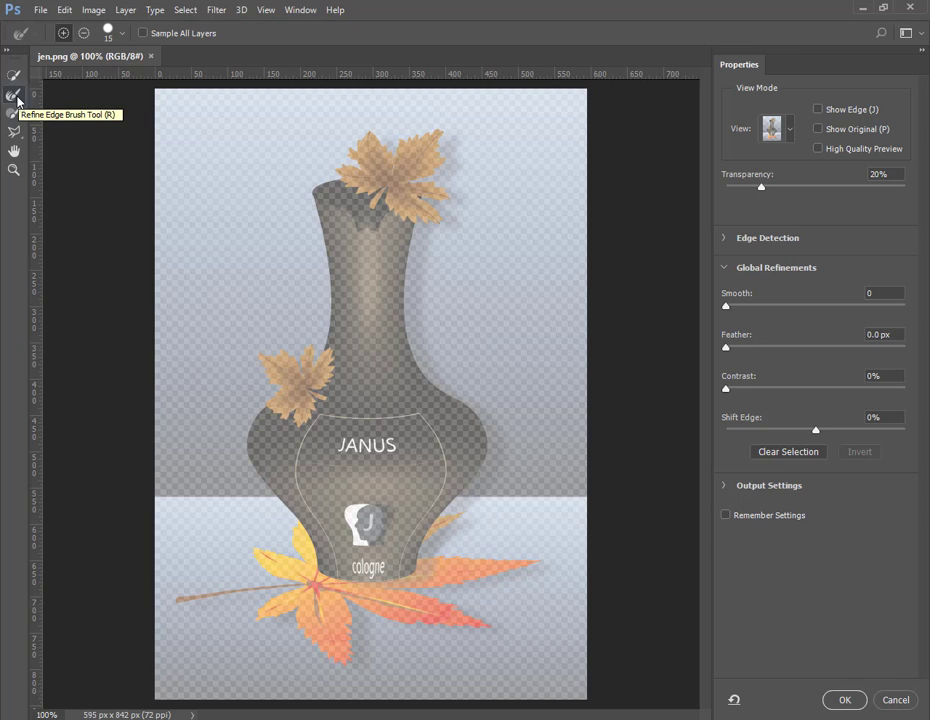
click(119, 37)
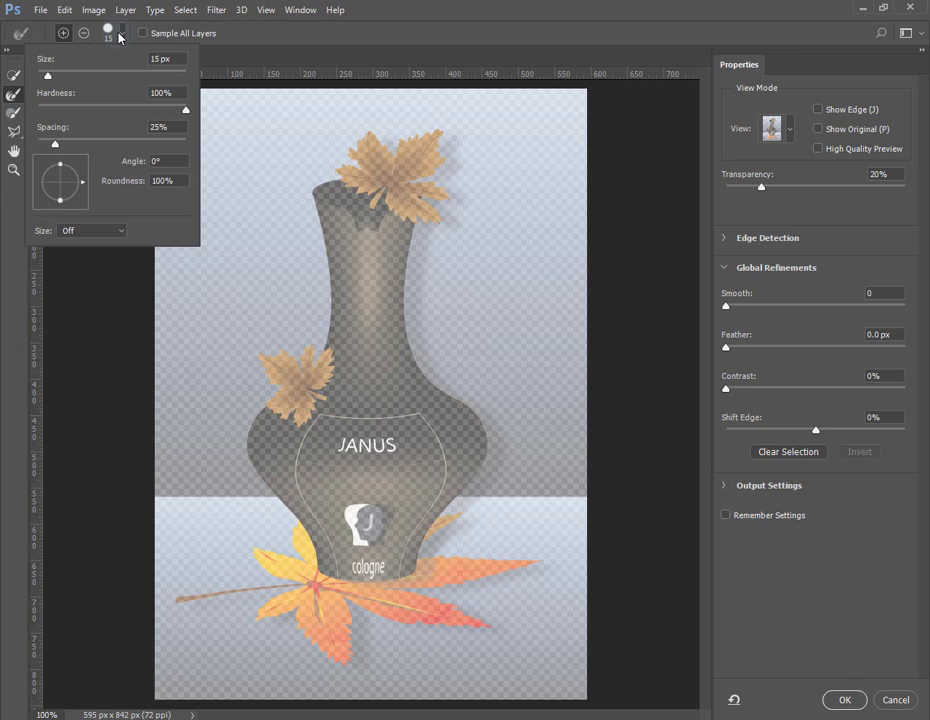
click(167, 21)
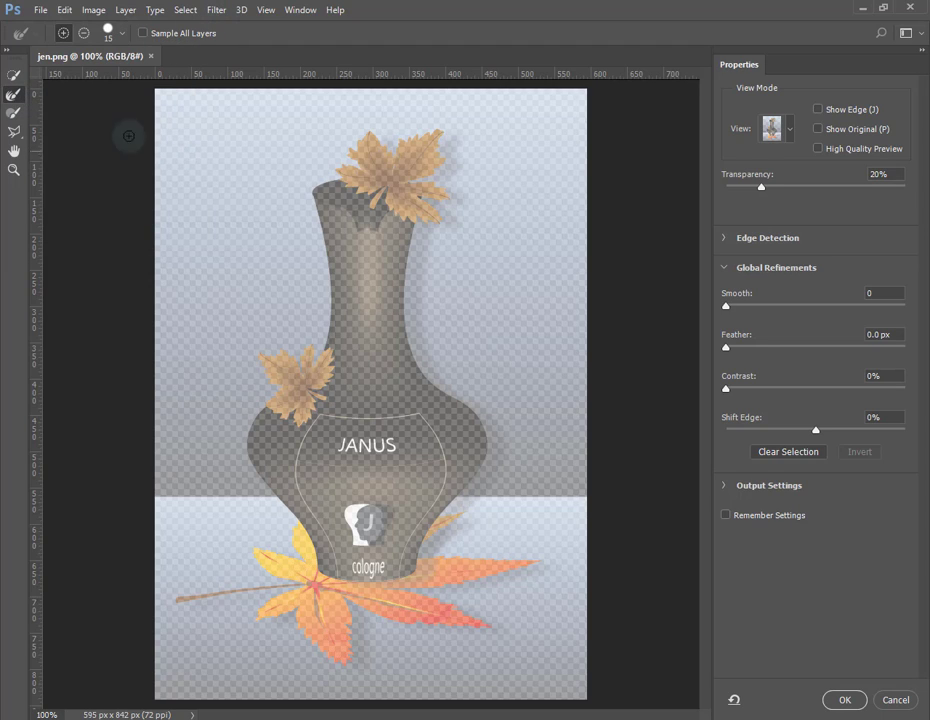
Enlarge the Quick Selection brush to 40 px and paint over the vase to select its body and neck.
click(14, 76)
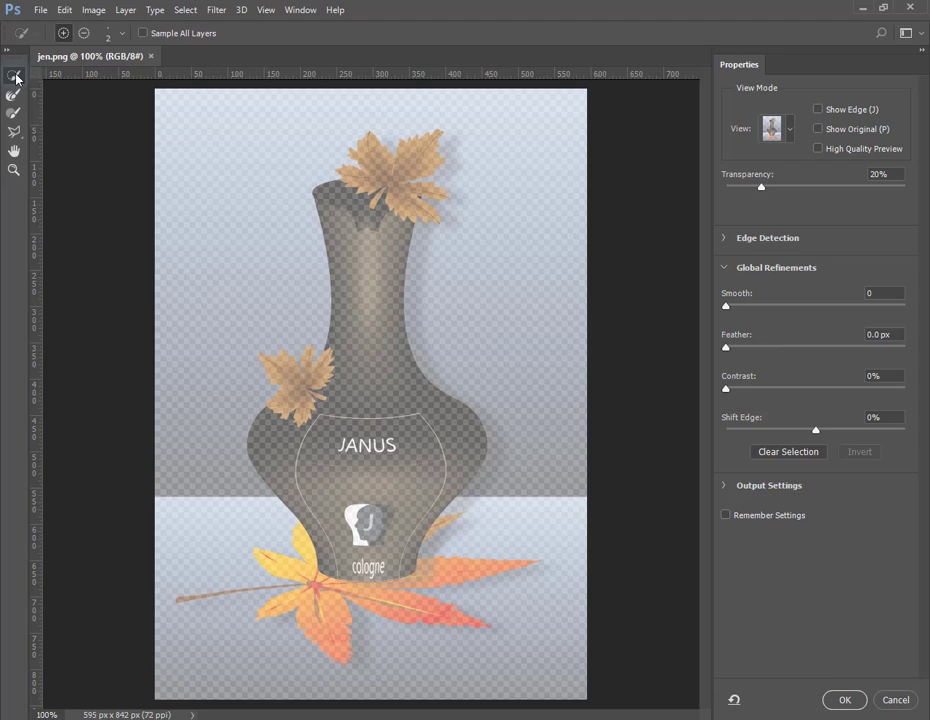
click(14, 76)
key(bracketright)
key(bracketright)
key(bracketright)
key(bracketright)
key(bracketright)
key(bracketright)
key(bracketright)
key(bracketright)
key(bracketright)
key(bracketright)
mouse_move(410, 490)
mouse_down()
mouse_move(442, 441)
mouse_move(432, 422)
mouse_move(377, 402)
mouse_up()
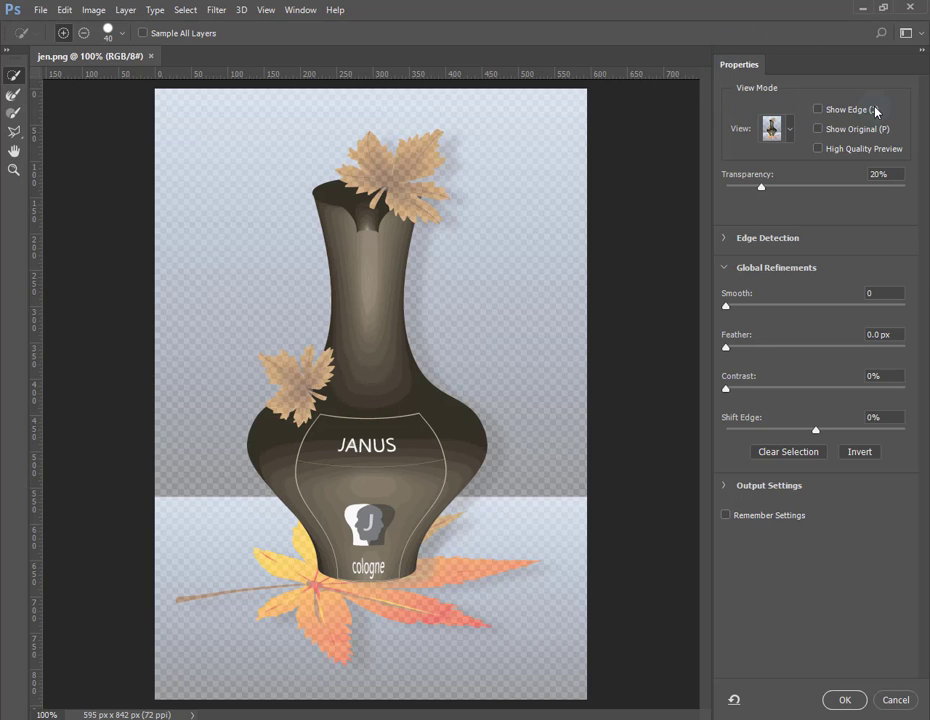
Preview the refinement edge and the original selection, turning each display option off again.
click(821, 111)
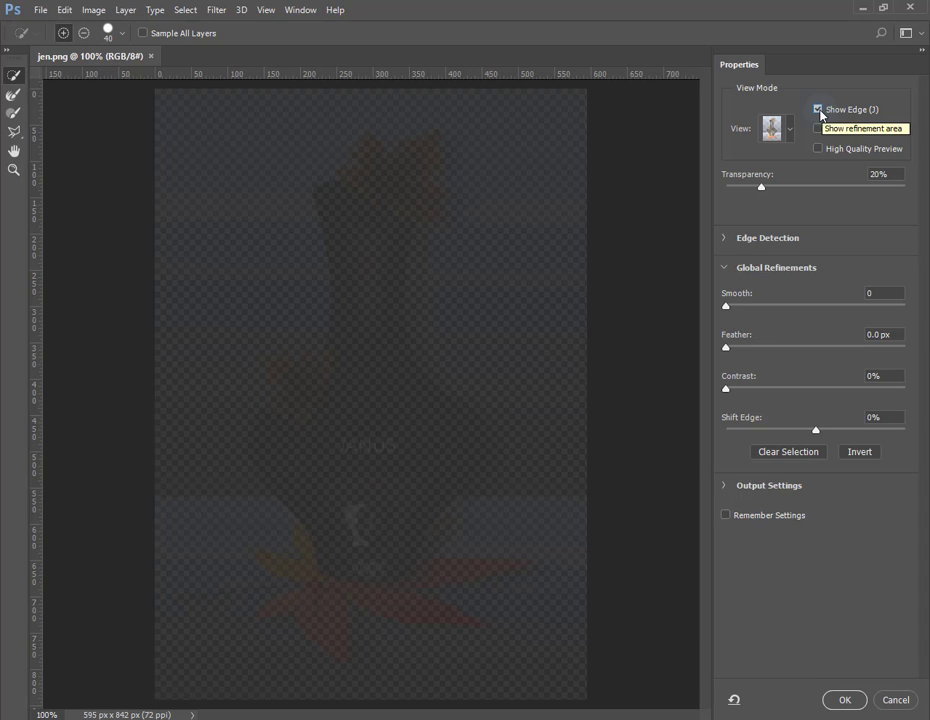
click(820, 112)
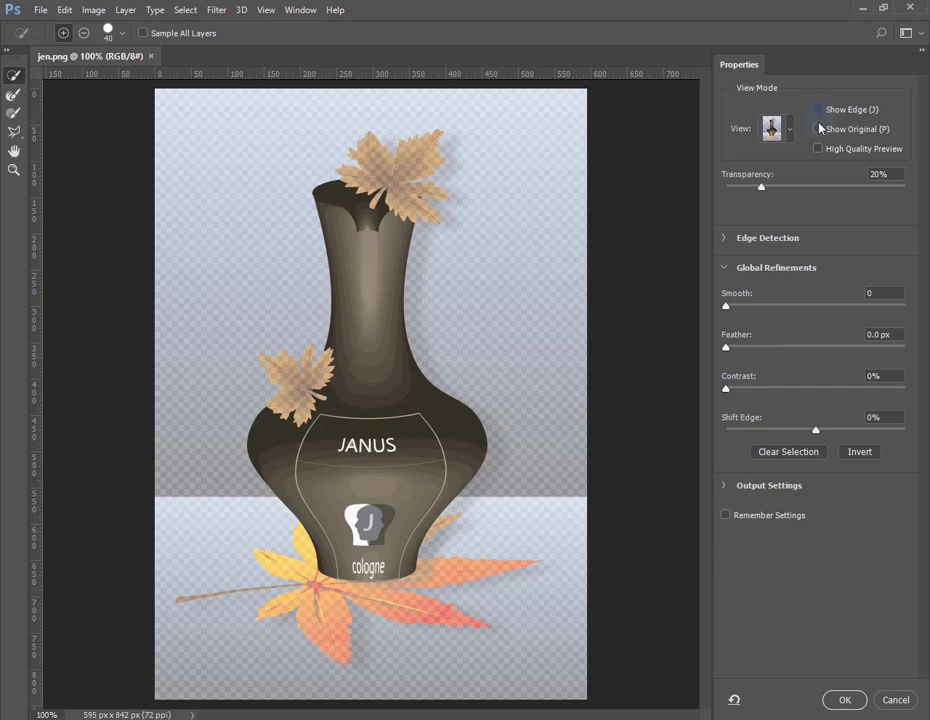
click(818, 129)
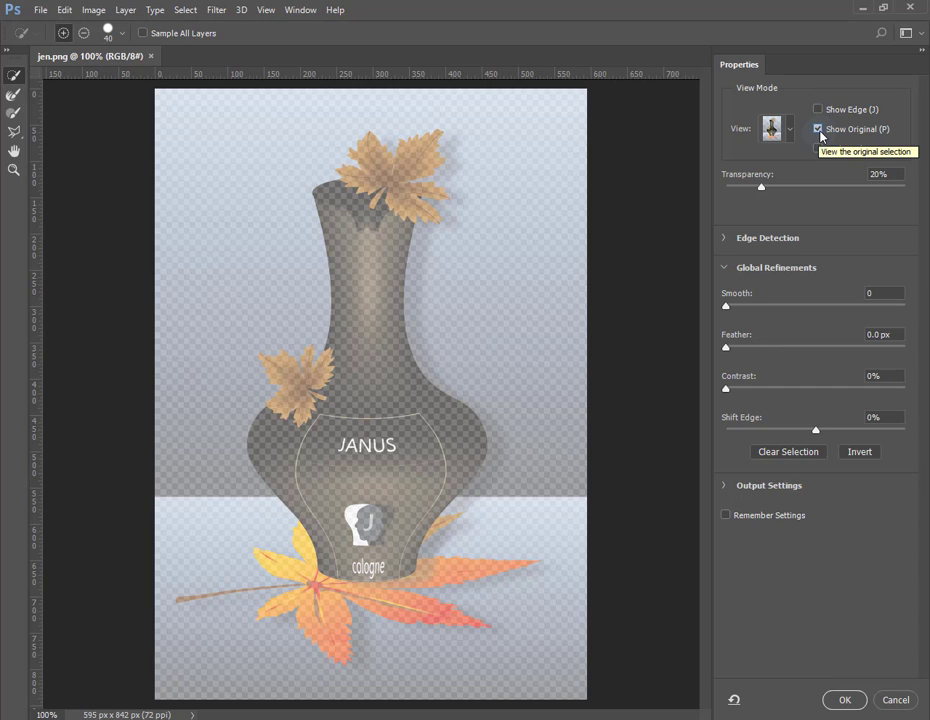
click(819, 130)
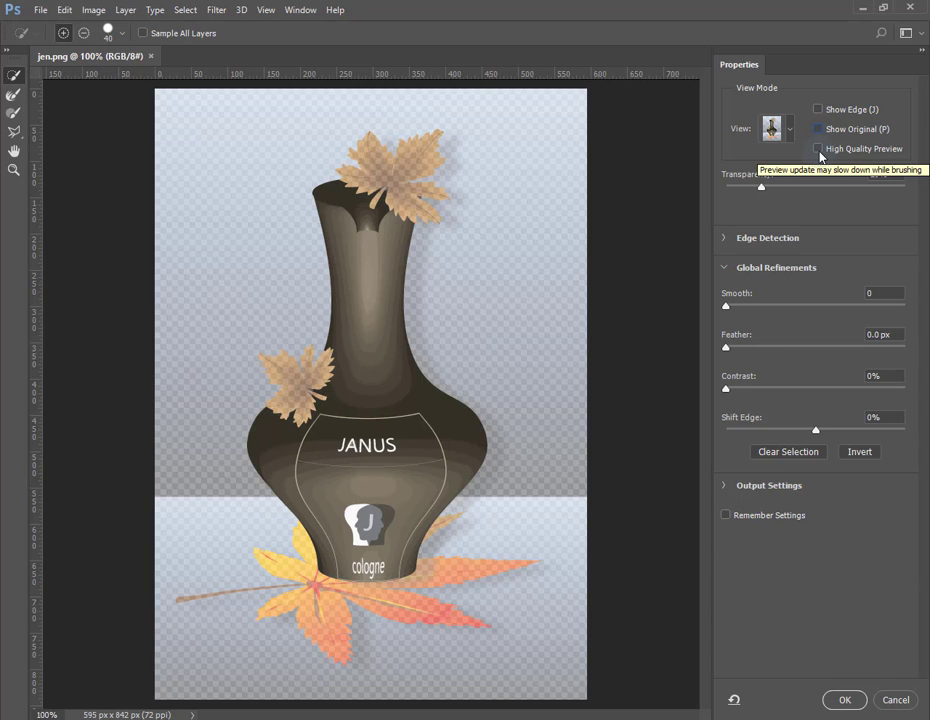
Enable the high quality preview and raise the Onion Skin transparency to 81%.
click(819, 150)
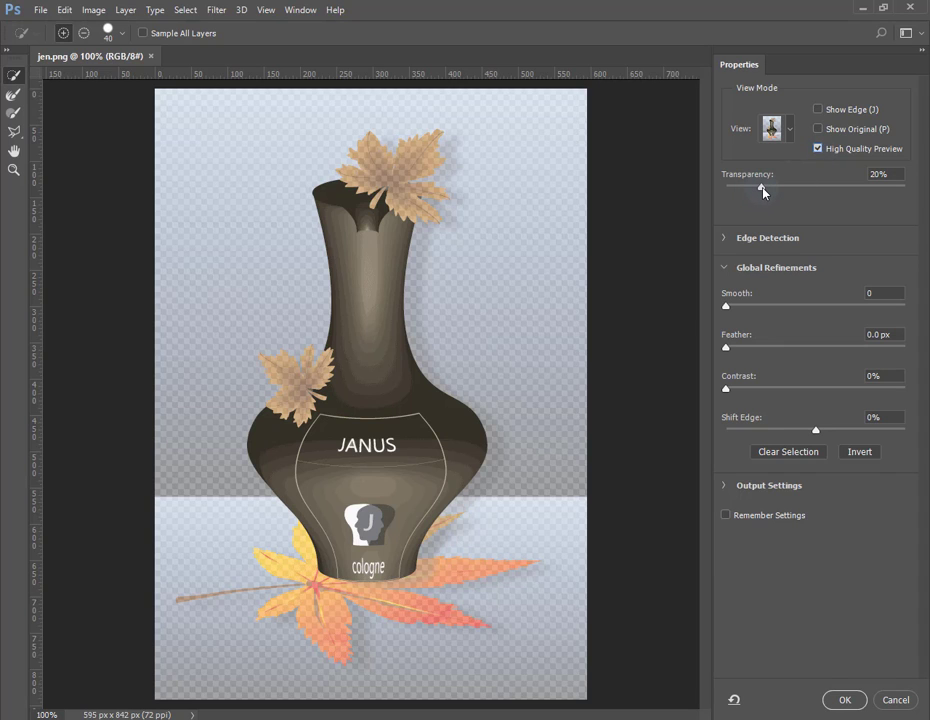
drag(762, 190, 837, 189)
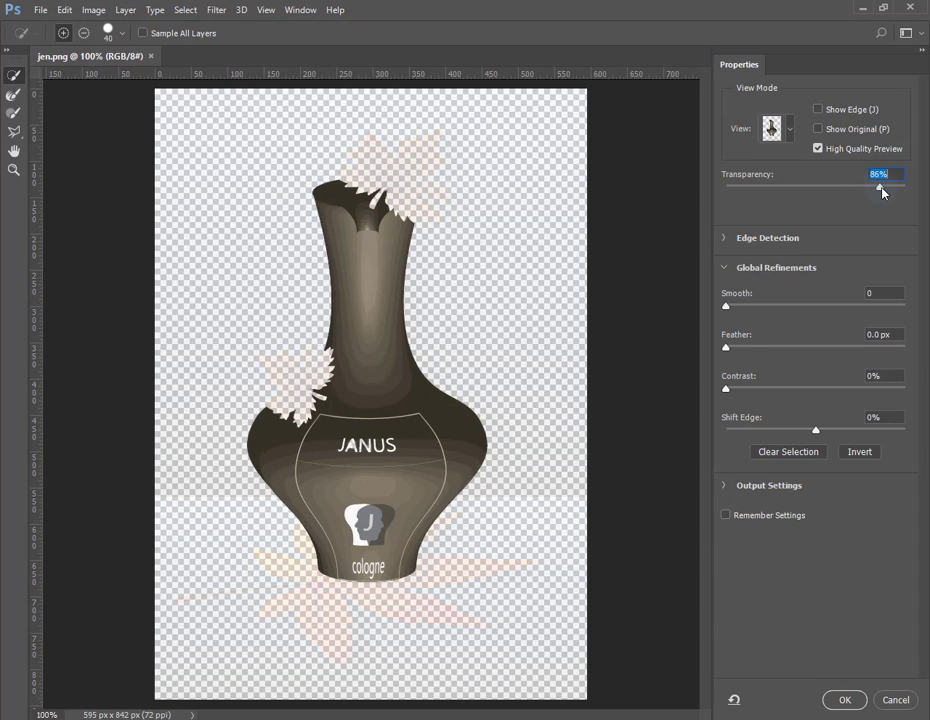
mouse_move(890, 192)
mouse_down()
mouse_move(910, 192)
mouse_move(873, 190)
mouse_up()
Compare the vase selection in the available view modes, including Marching Ants and On Black, and temporarily disable all views.
click(788, 126)
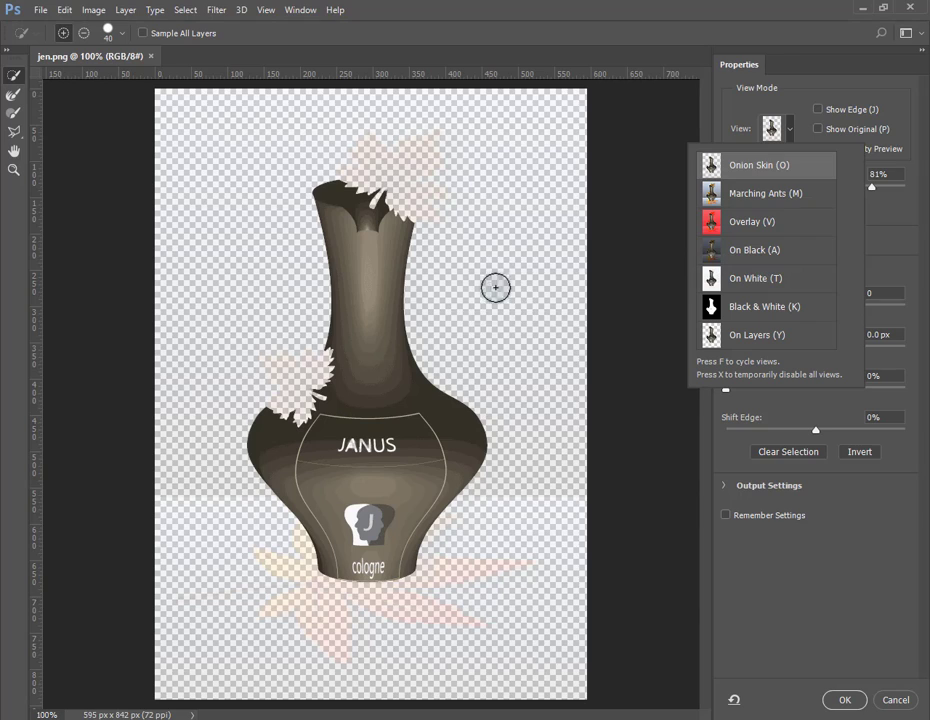
click(747, 199)
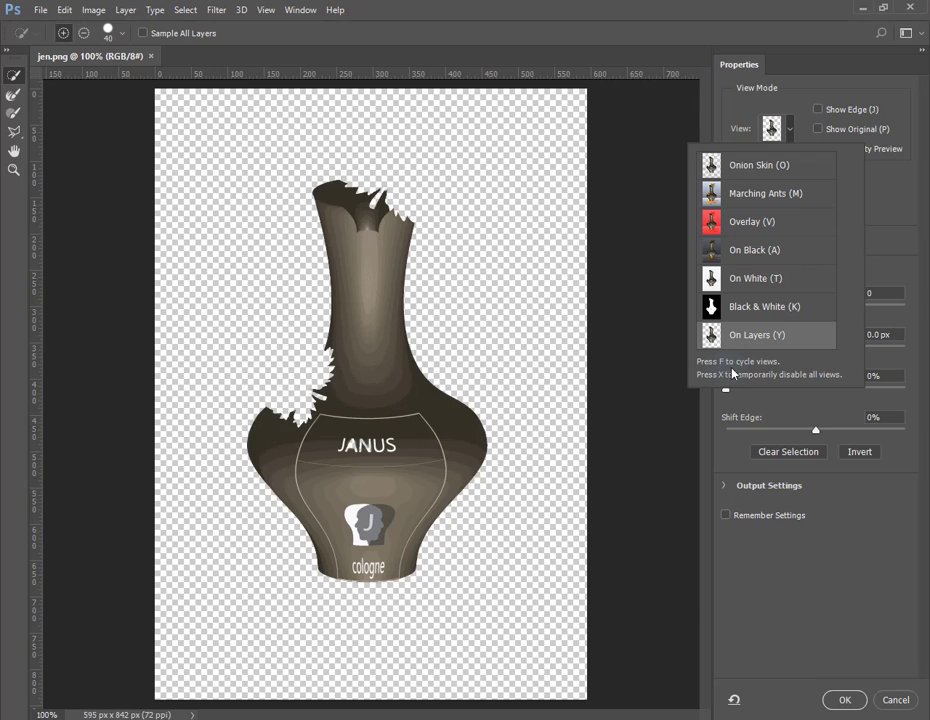
key(m)
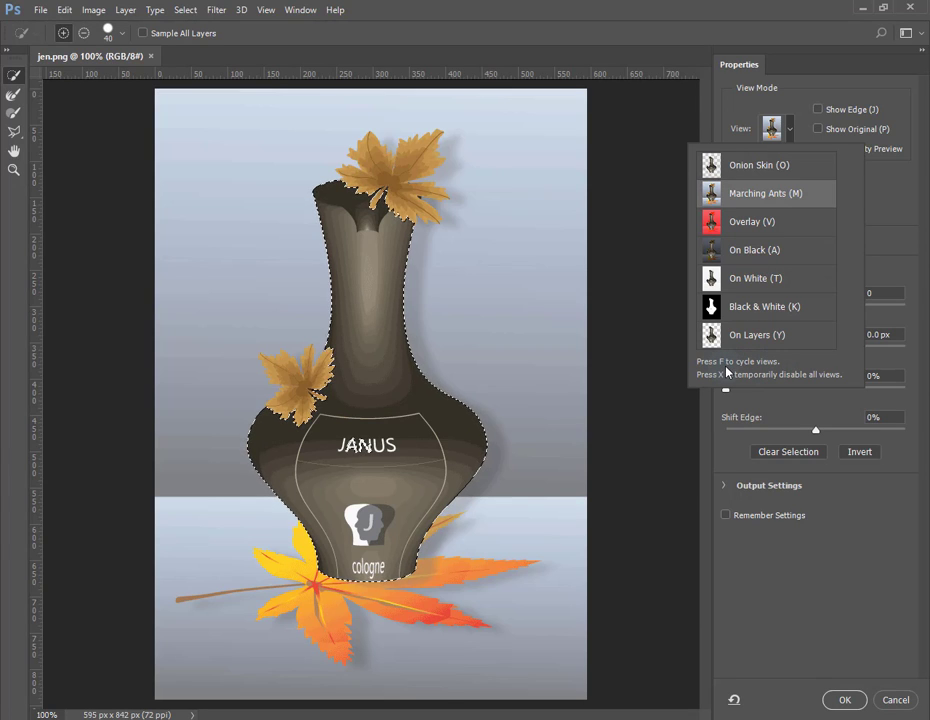
key(f)
key(f)
key(f)
key(f)
key(f)
key(f)
key(f)
key(f)
key(f)
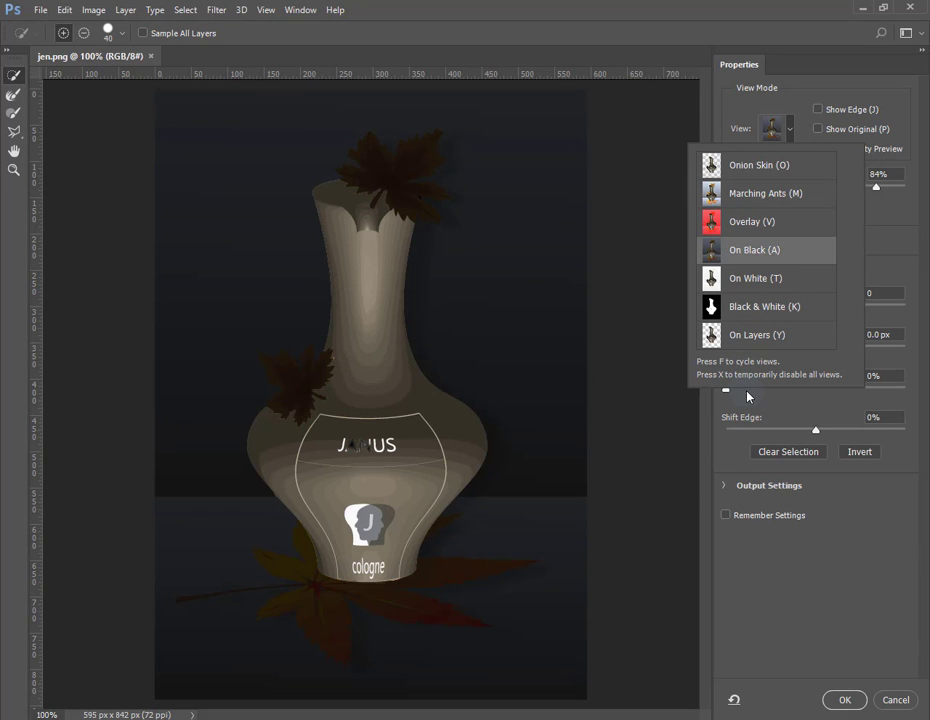
key(x)
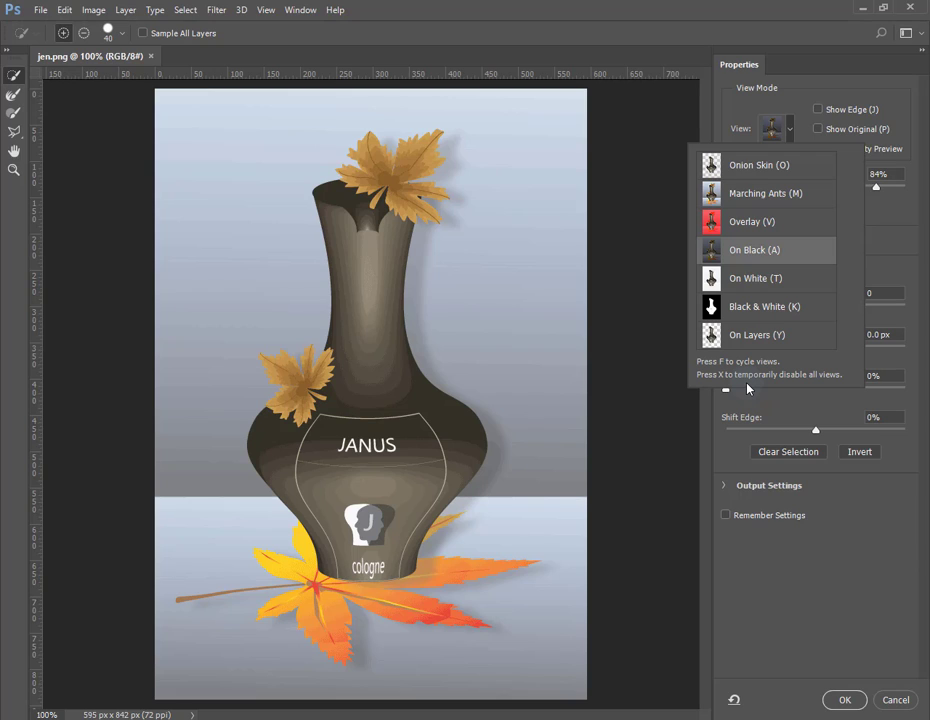
Switch the selection preview to the On White view and expand the Edge Detection settings.
key(f)
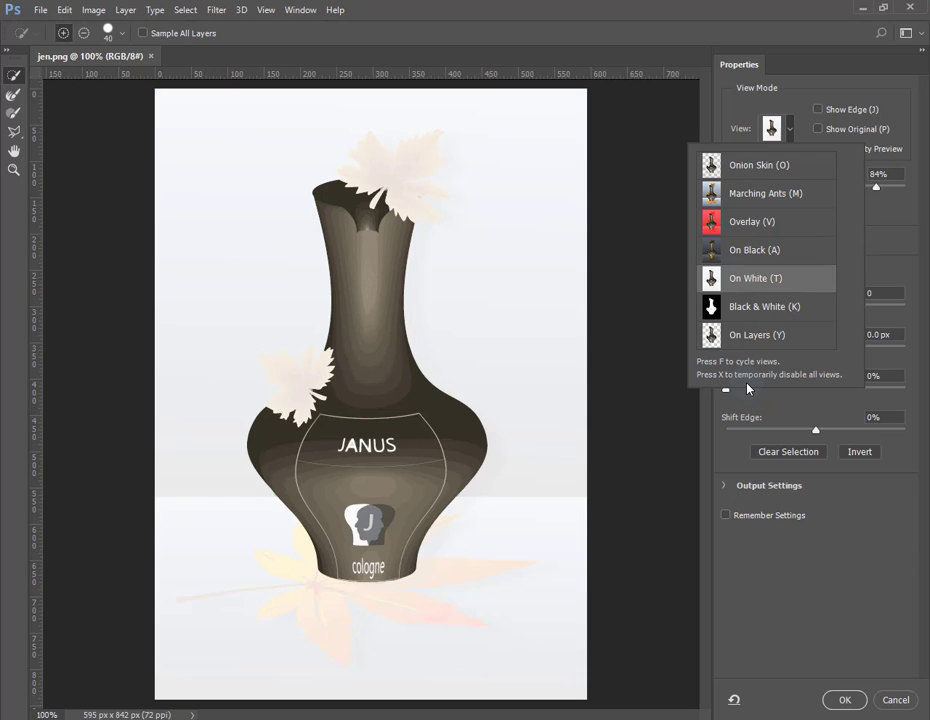
click(884, 234)
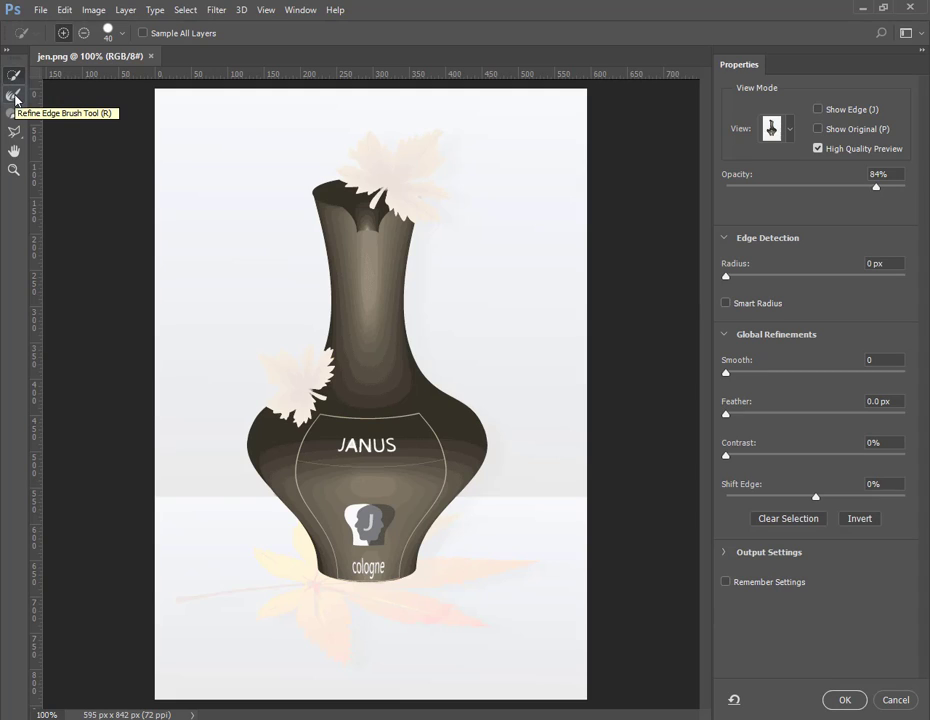
Refine the selection edge around the stem of the leaf beside the vase's neck using the Refine Edge Brush at size 9.
click(16, 97)
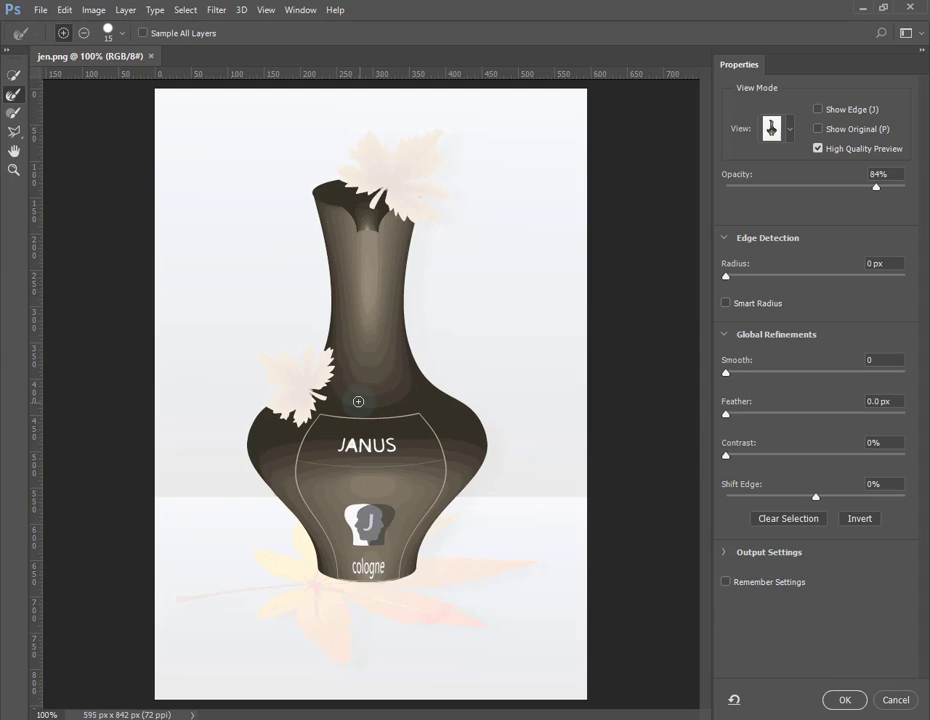
key(z)
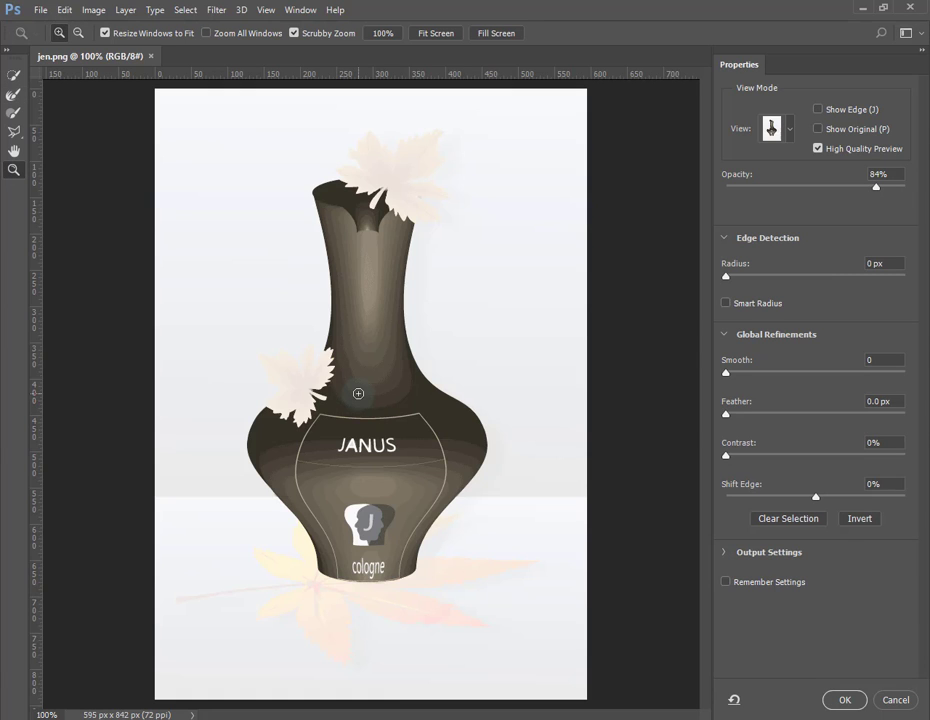
click(342, 406)
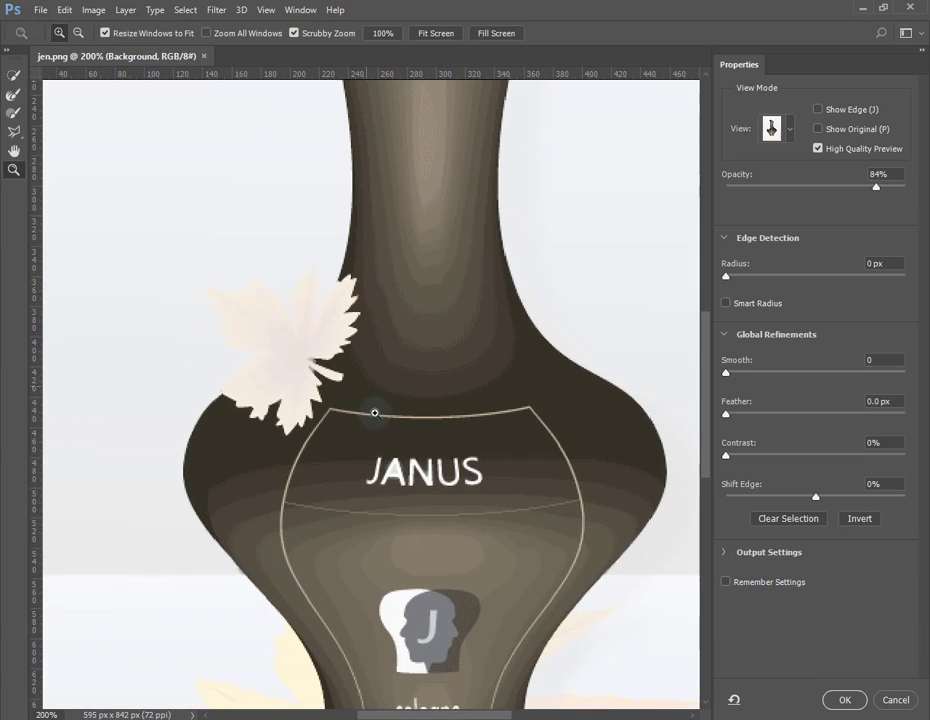
click(374, 411)
click(322, 367)
click(300, 354)
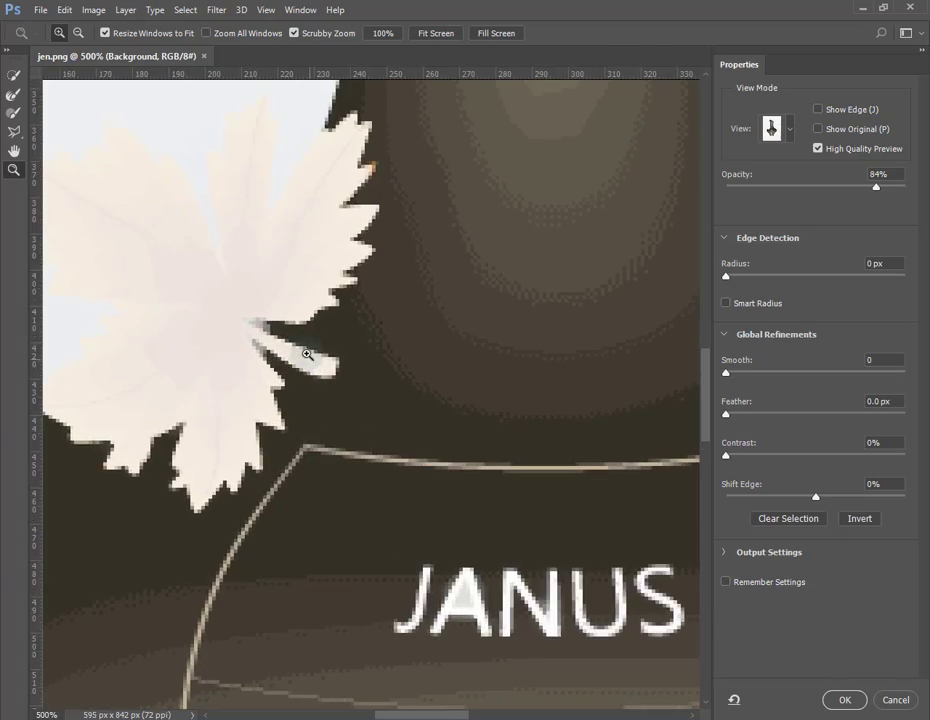
click(332, 365)
click(326, 364)
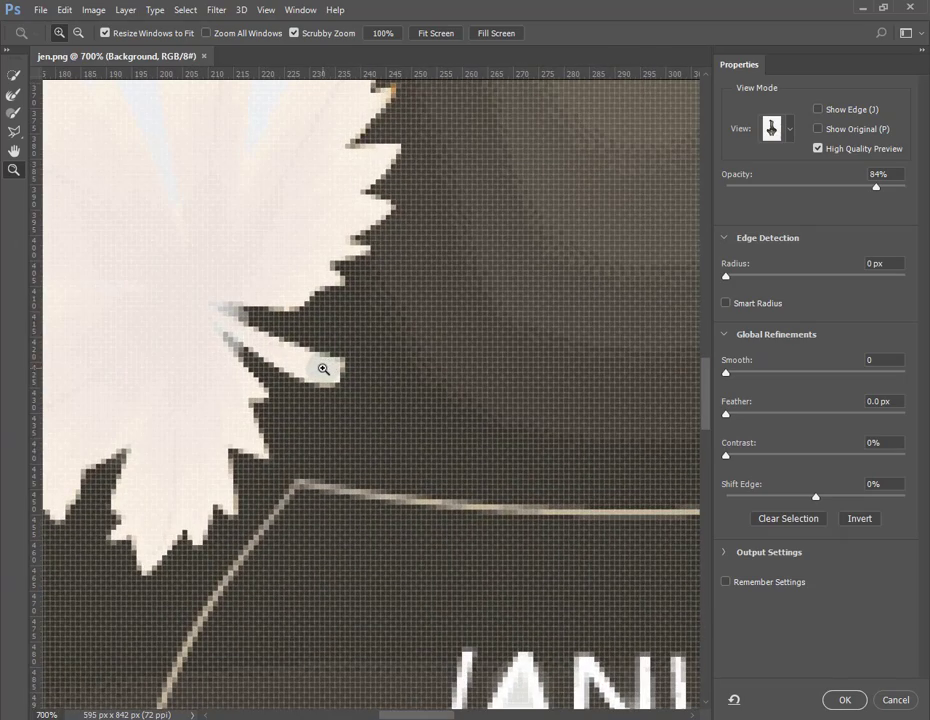
click(322, 367)
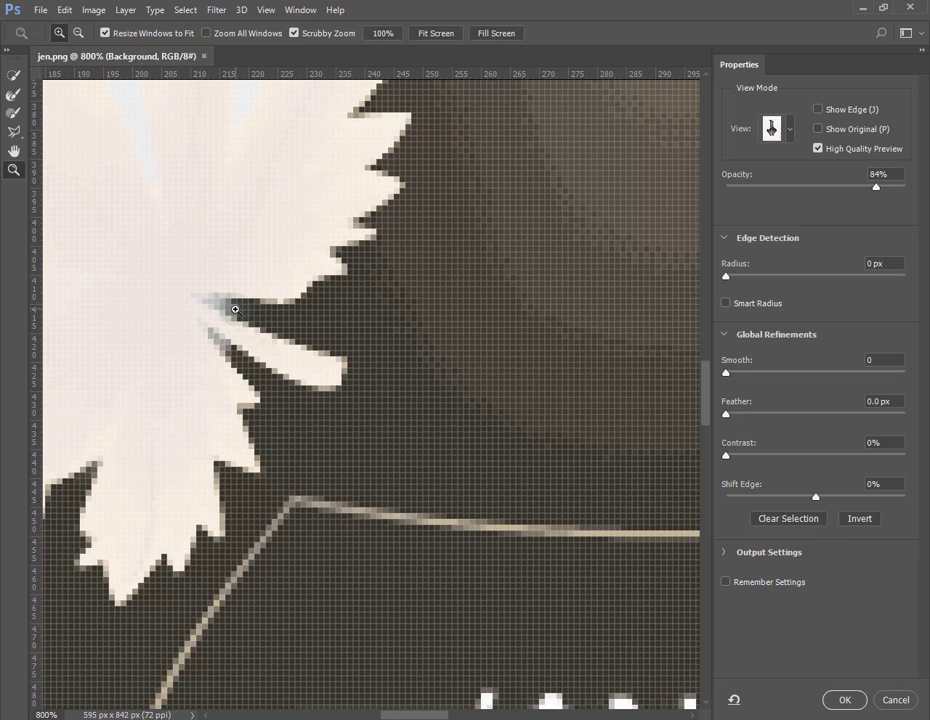
mouse_move(236, 309)
mouse_down()
mouse_move(214, 303)
mouse_move(241, 316)
mouse_move(222, 305)
mouse_move(233, 297)
mouse_move(239, 305)
mouse_up()
click(16, 98)
click(16, 98)
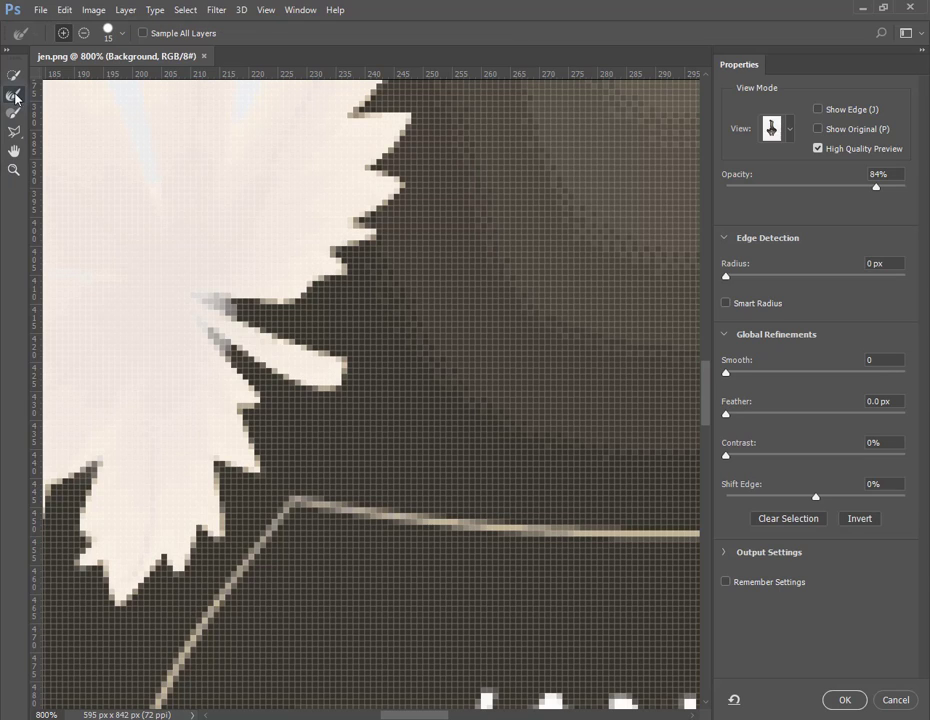
mouse_move(185, 280)
mouse_down()
mouse_move(224, 307)
mouse_move(236, 304)
mouse_up()
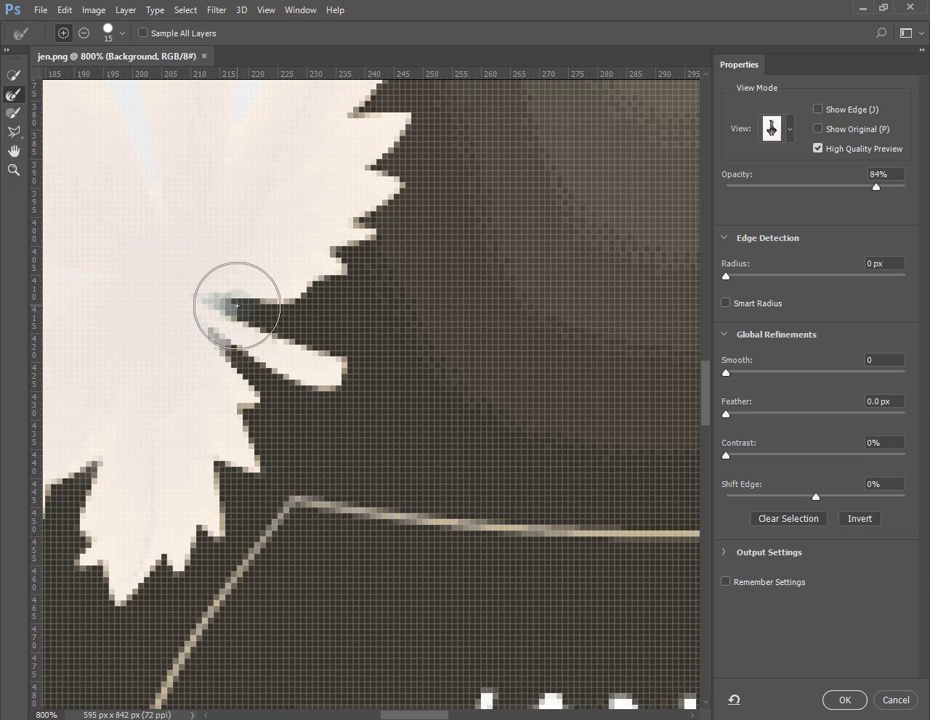
key(bracketleft)
key(bracketleft)
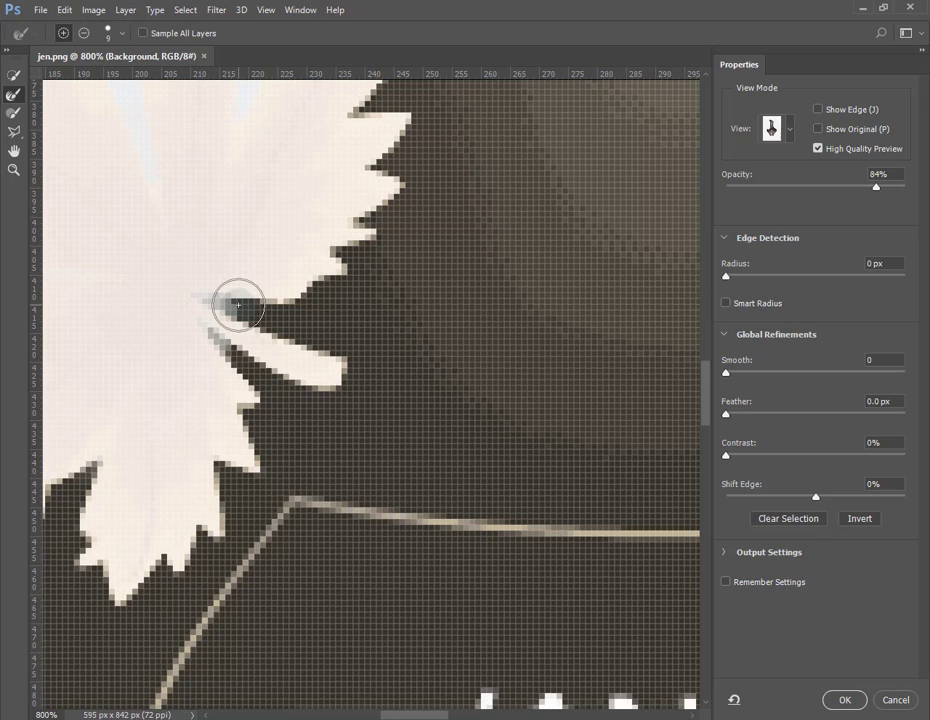
mouse_move(238, 304)
mouse_down()
mouse_move(226, 306)
mouse_move(201, 298)
mouse_move(230, 358)
mouse_move(192, 315)
mouse_move(272, 329)
mouse_move(267, 433)
mouse_move(267, 422)
mouse_move(231, 405)
mouse_move(266, 434)
mouse_move(240, 456)
mouse_move(214, 533)
mouse_move(230, 521)
mouse_move(130, 591)
mouse_move(141, 596)
mouse_move(121, 594)
mouse_move(74, 535)
mouse_move(108, 450)
mouse_up()
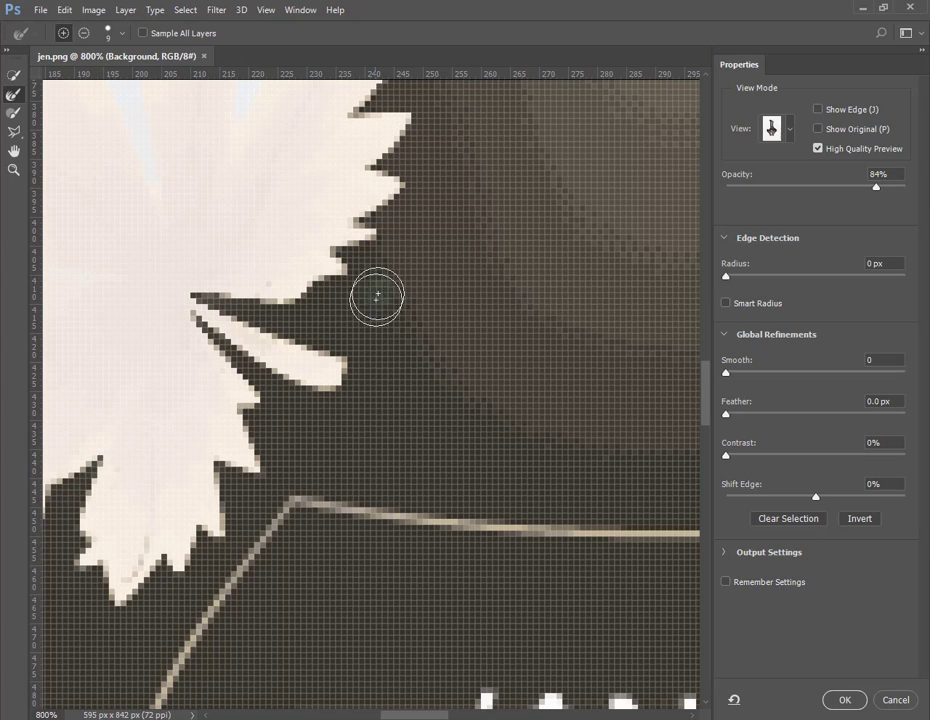
mouse_move(376, 293)
mouse_down()
mouse_move(380, 253)
mouse_move(320, 251)
mouse_move(390, 199)
mouse_move(338, 228)
mouse_move(411, 137)
mouse_move(361, 168)
mouse_move(370, 93)
mouse_move(345, 120)
mouse_move(463, 448)
mouse_move(272, 316)
mouse_move(237, 318)
mouse_move(192, 303)
mouse_move(250, 392)
mouse_move(268, 392)
mouse_move(212, 338)
mouse_up()
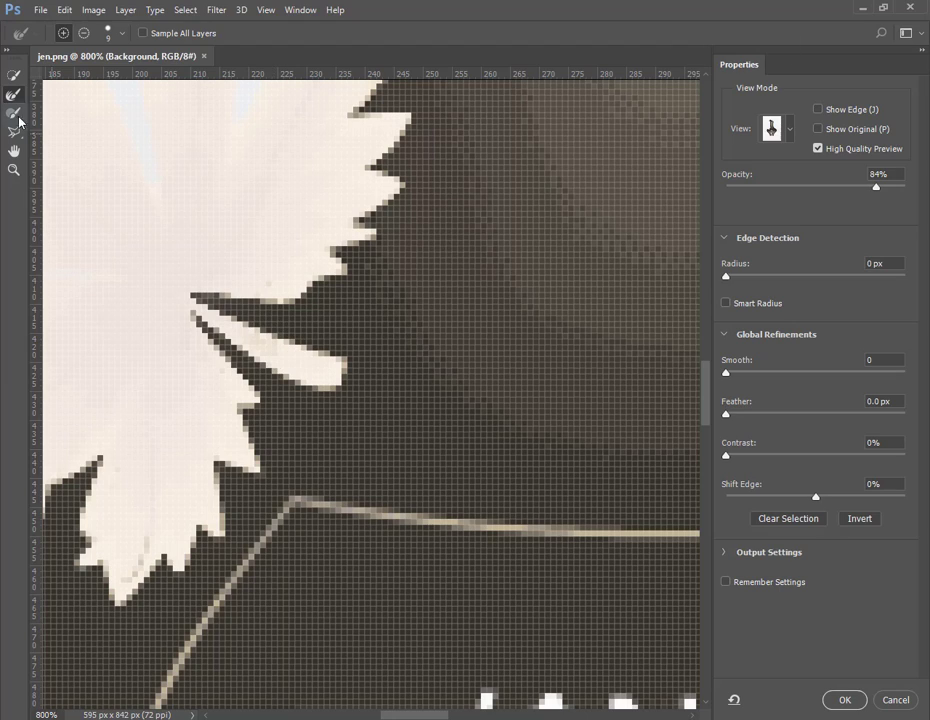
Restore the original edge at the leaf stem with the Refine Edge Brush in subtract mode and refine the same spot again.
click(84, 36)
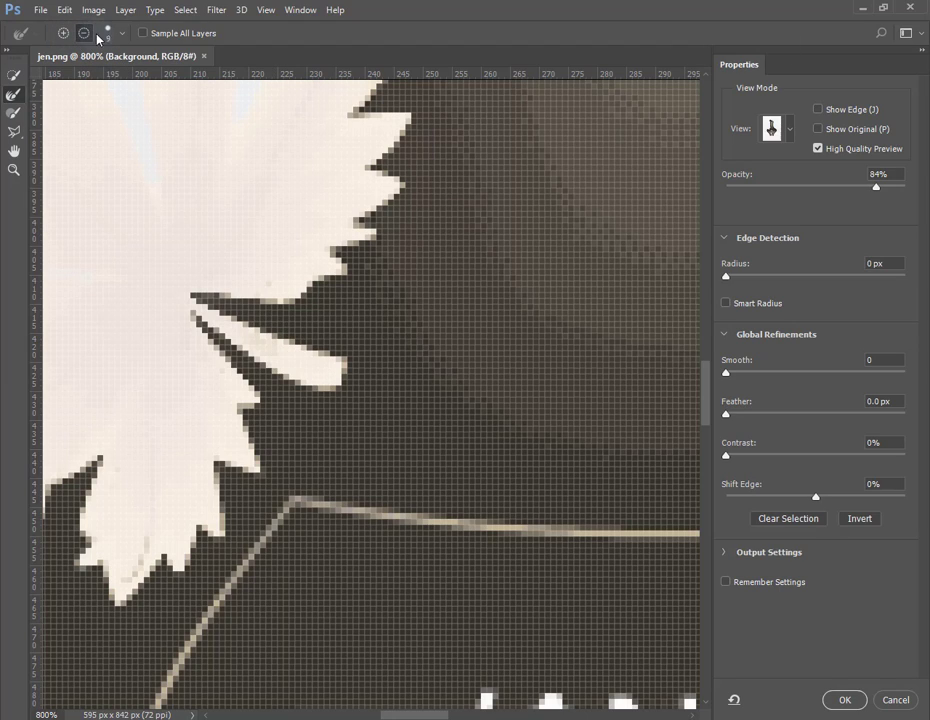
mouse_move(191, 299)
mouse_down()
mouse_move(267, 316)
mouse_move(221, 356)
mouse_move(253, 382)
mouse_move(226, 305)
mouse_move(274, 311)
mouse_move(222, 316)
mouse_move(245, 370)
mouse_move(239, 305)
mouse_move(186, 228)
mouse_up()
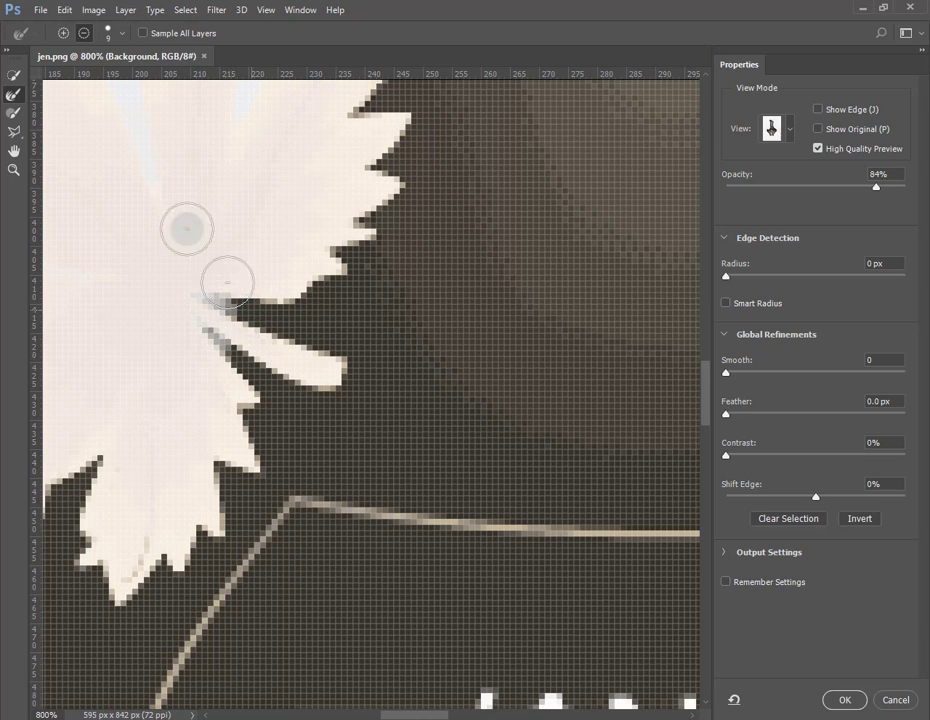
click(63, 33)
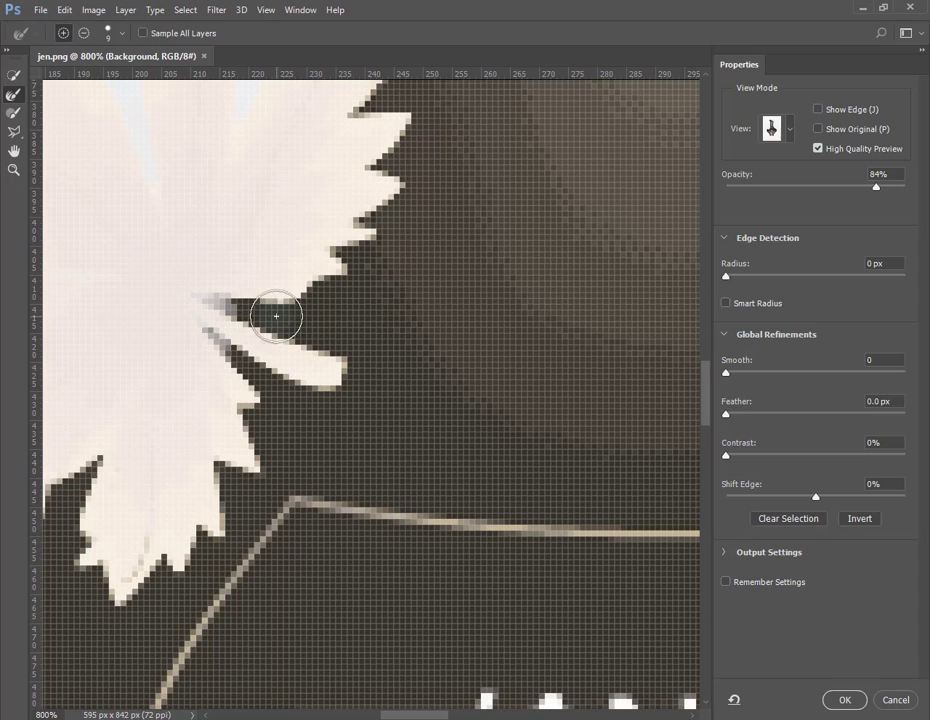
mouse_move(276, 316)
mouse_down()
mouse_move(189, 291)
mouse_move(256, 378)
mouse_move(258, 367)
mouse_move(187, 313)
mouse_up()
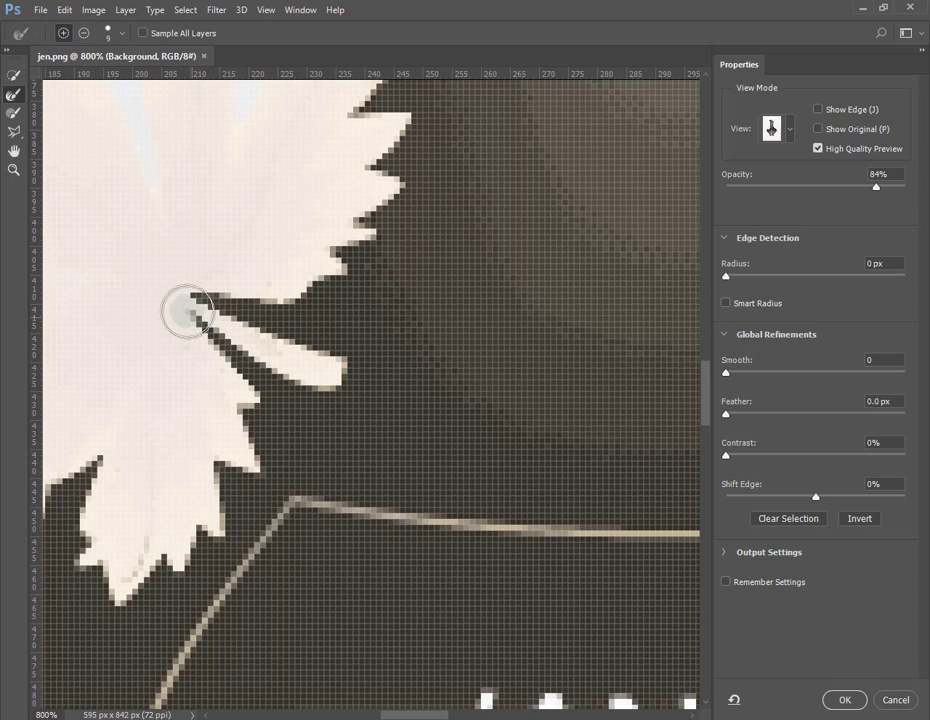
Switch the preview to Overlay and paint the masked letters A and N of JANUS into the selection with the Brush tool.
click(15, 117)
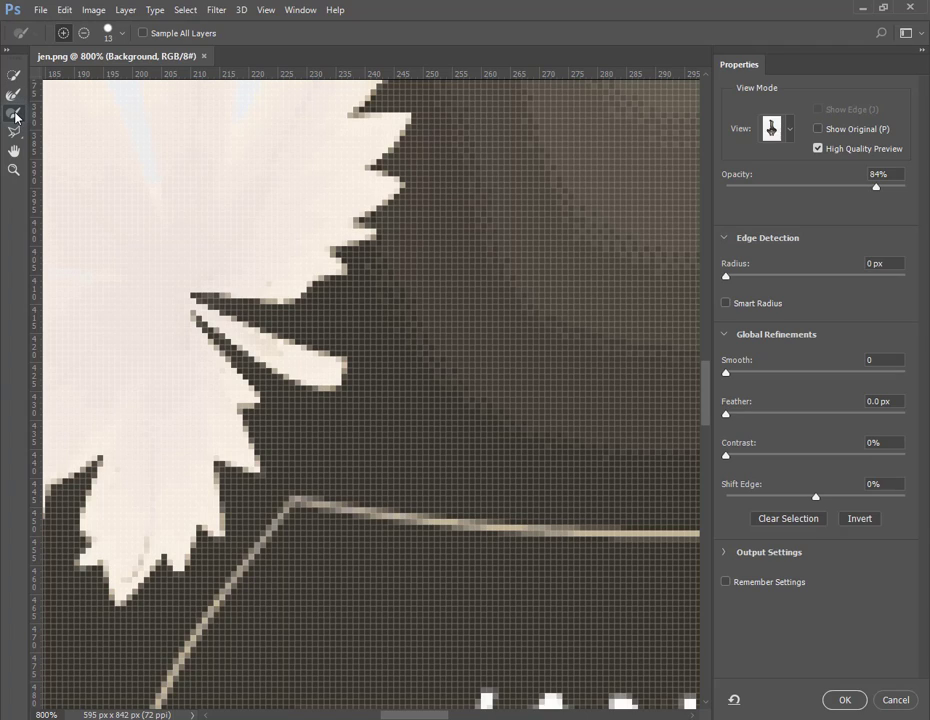
click(123, 34)
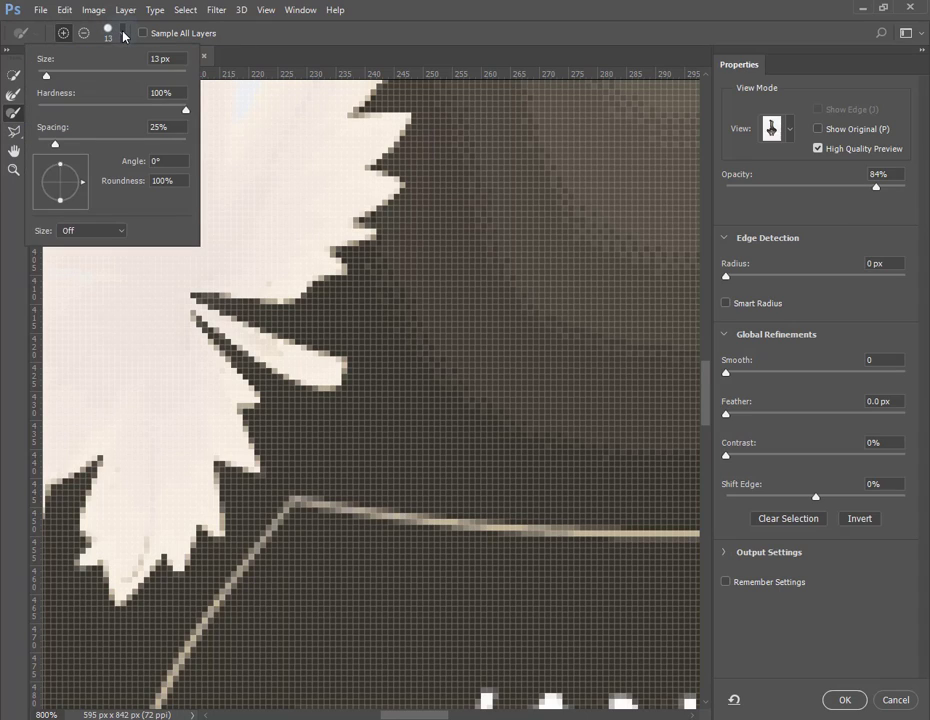
click(123, 34)
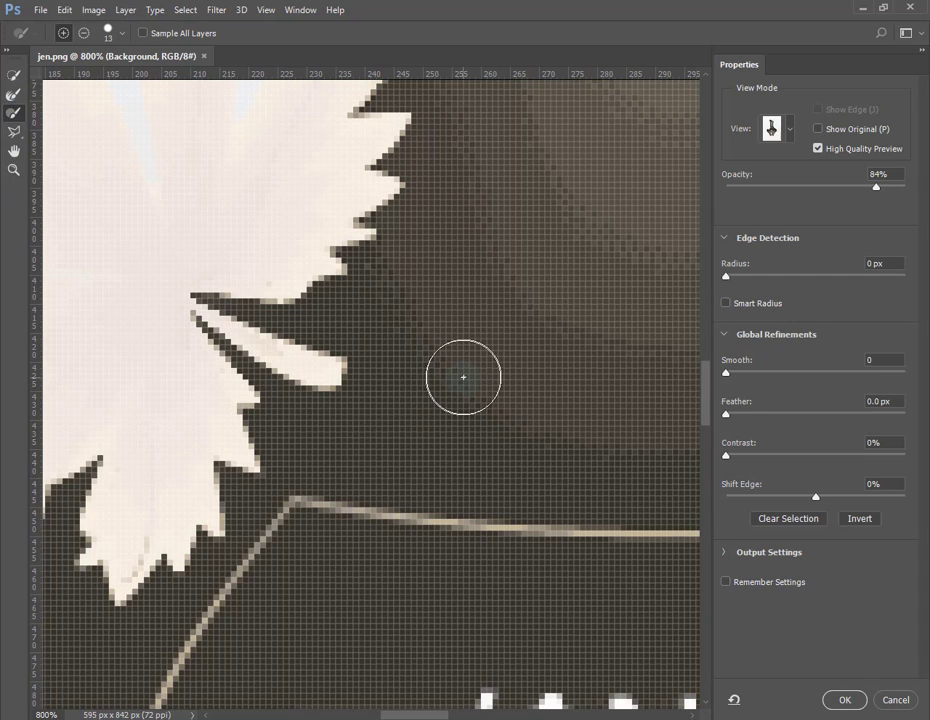
drag(392, 309, 391, 303)
drag(539, 515, 469, 415)
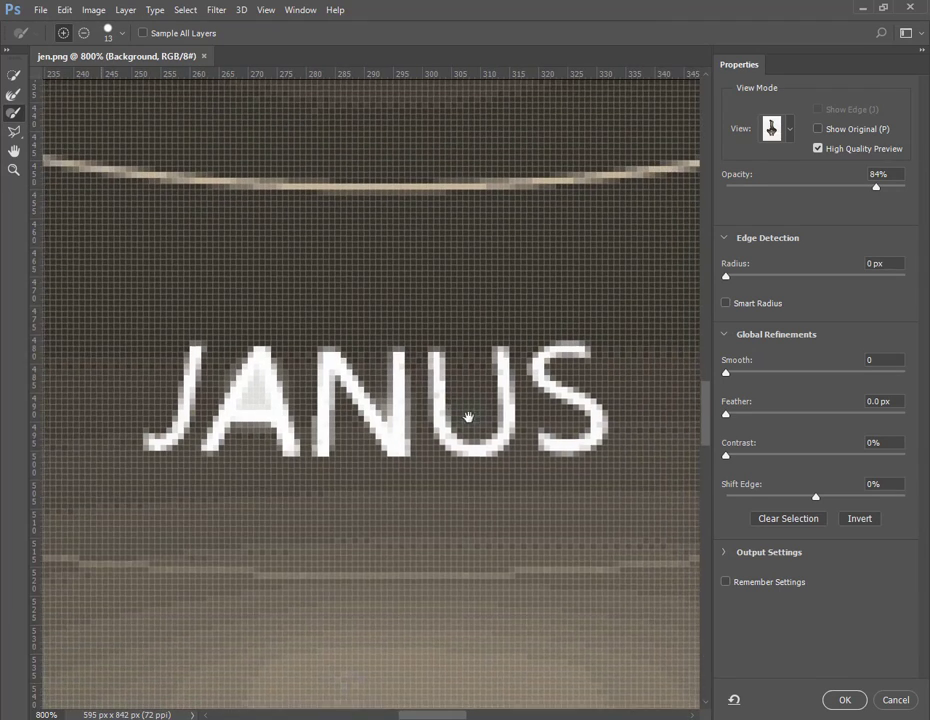
drag(409, 378, 471, 380)
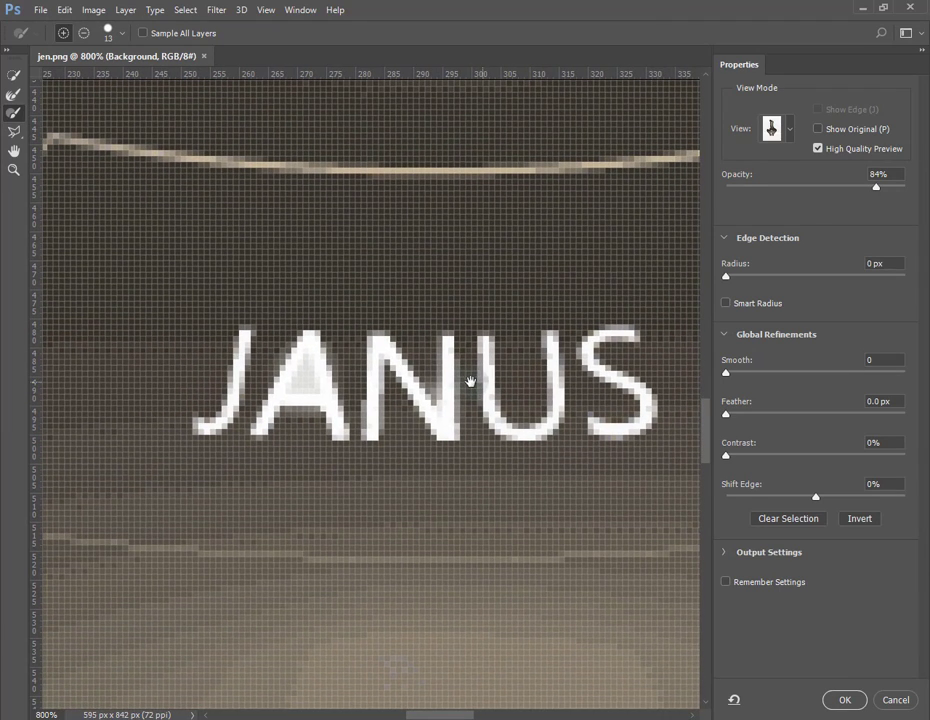
click(791, 131)
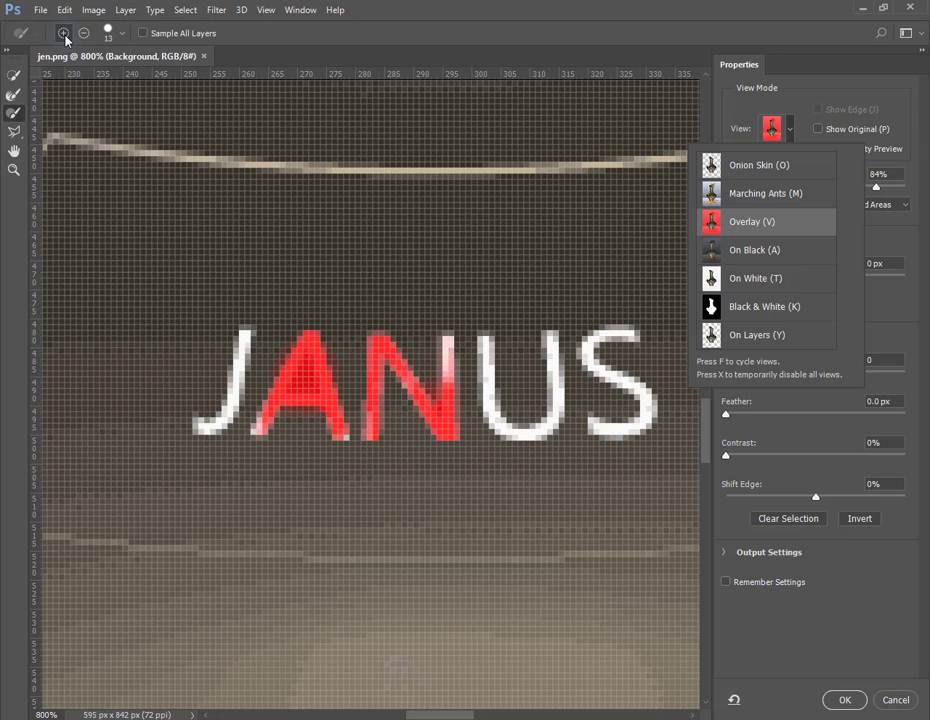
click(303, 380)
mouse_move(303, 380)
mouse_down()
mouse_move(291, 384)
mouse_move(313, 340)
mouse_move(291, 421)
mouse_move(332, 334)
mouse_move(313, 365)
mouse_move(311, 426)
mouse_move(343, 436)
mouse_move(374, 322)
mouse_move(372, 382)
mouse_move(394, 330)
mouse_move(408, 385)
mouse_move(435, 425)
mouse_move(430, 338)
mouse_move(446, 388)
mouse_move(436, 425)
mouse_up()
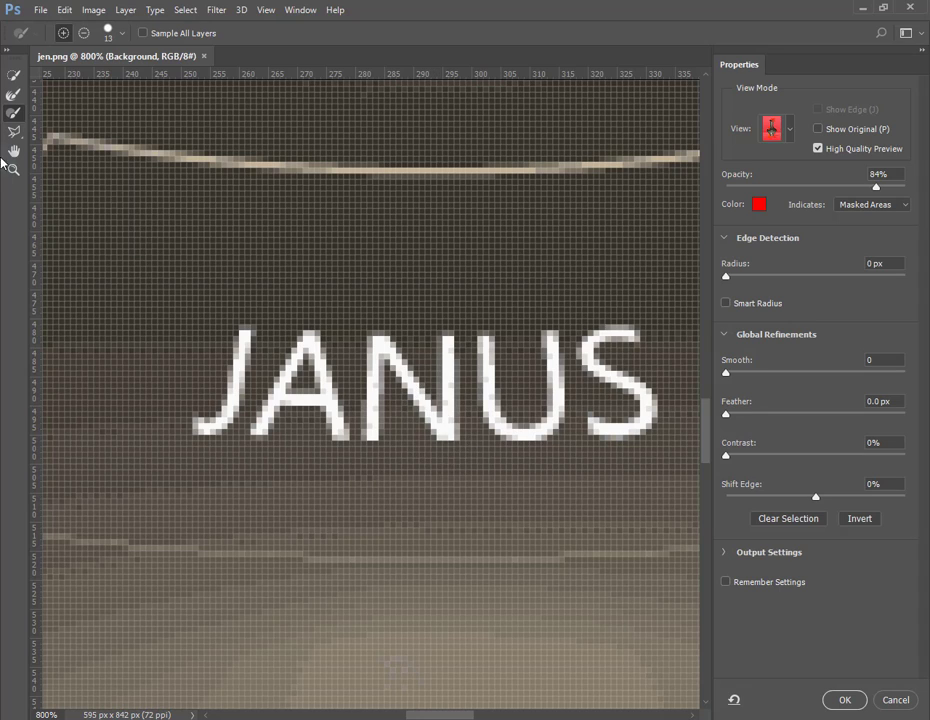
Subtract the area over the letters N and U from the selection with the Brush tool and paint it back in.
click(84, 33)
mouse_move(386, 368)
mouse_down()
mouse_move(382, 417)
mouse_move(417, 343)
mouse_move(416, 430)
mouse_move(449, 329)
mouse_move(457, 437)
mouse_move(486, 327)
mouse_move(484, 435)
mouse_up()
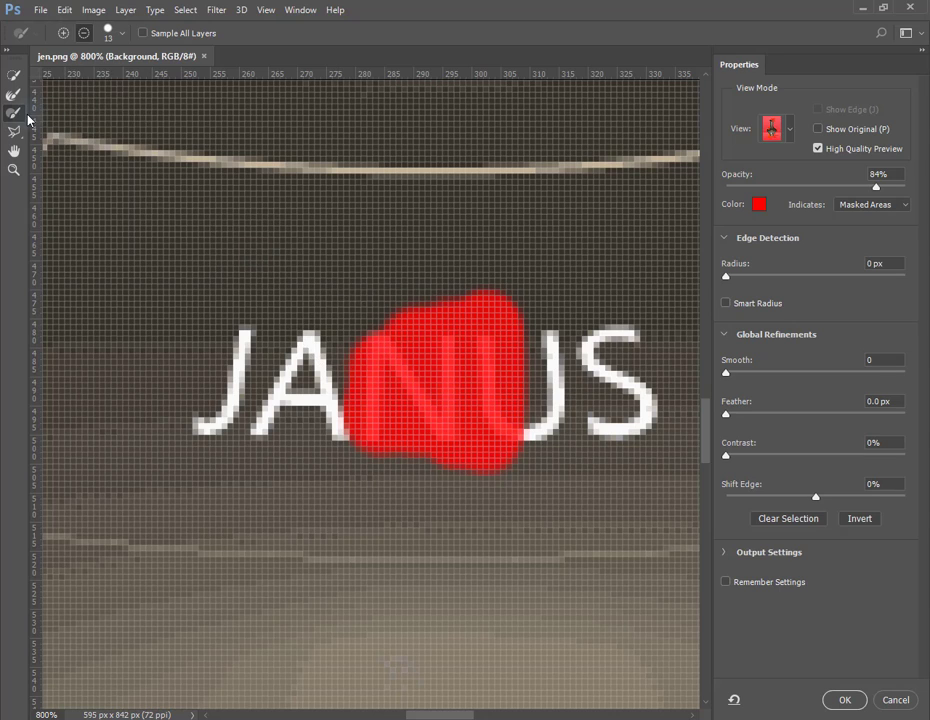
click(63, 33)
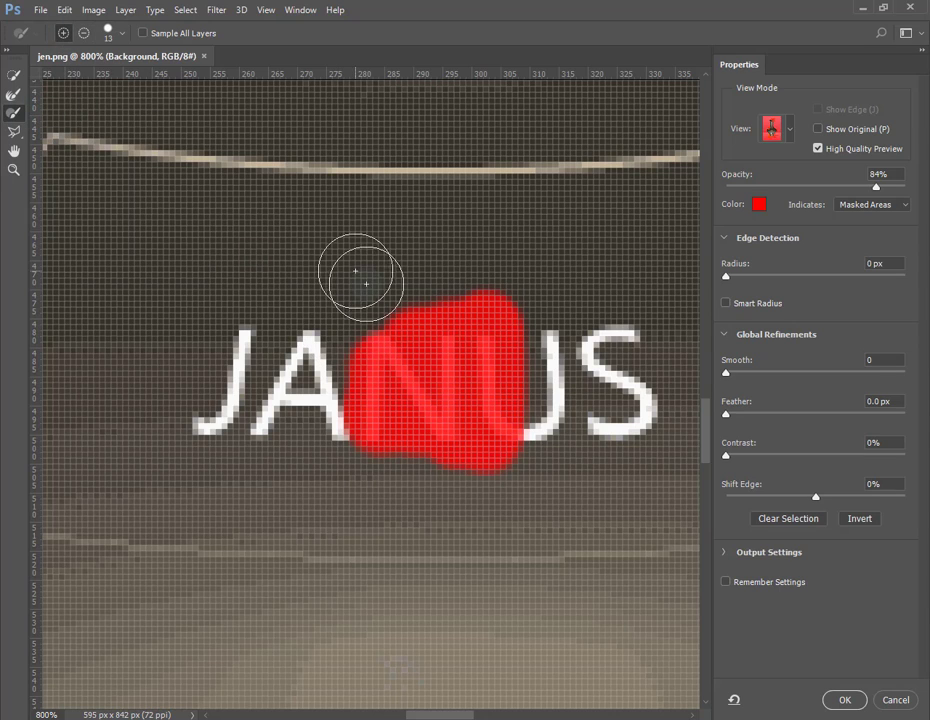
drag(359, 272, 361, 453)
drag(414, 290, 419, 504)
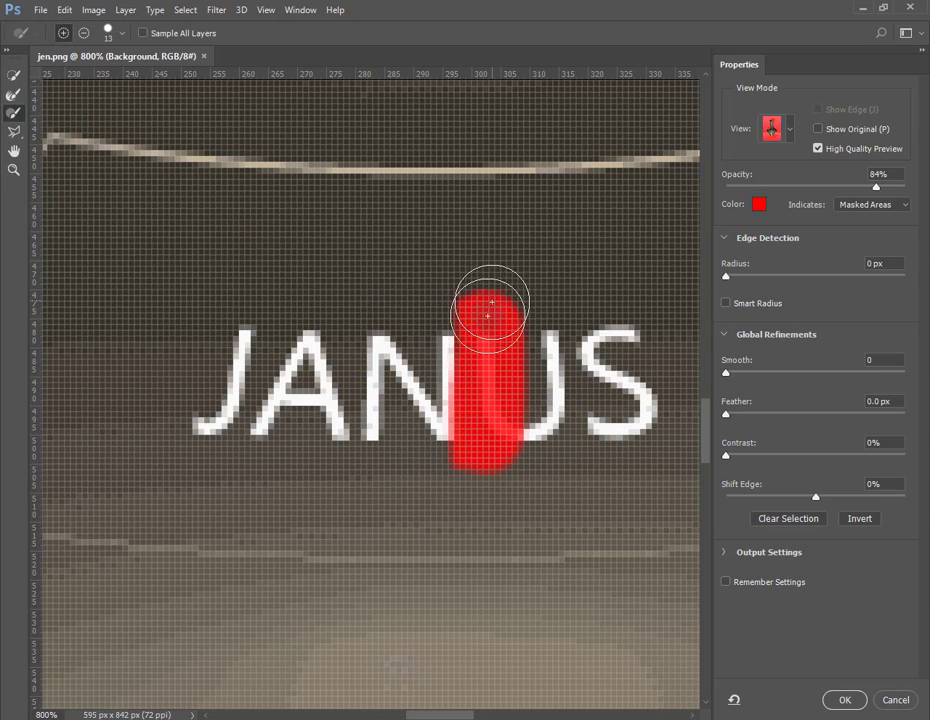
drag(484, 307, 475, 494)
drag(519, 327, 513, 477)
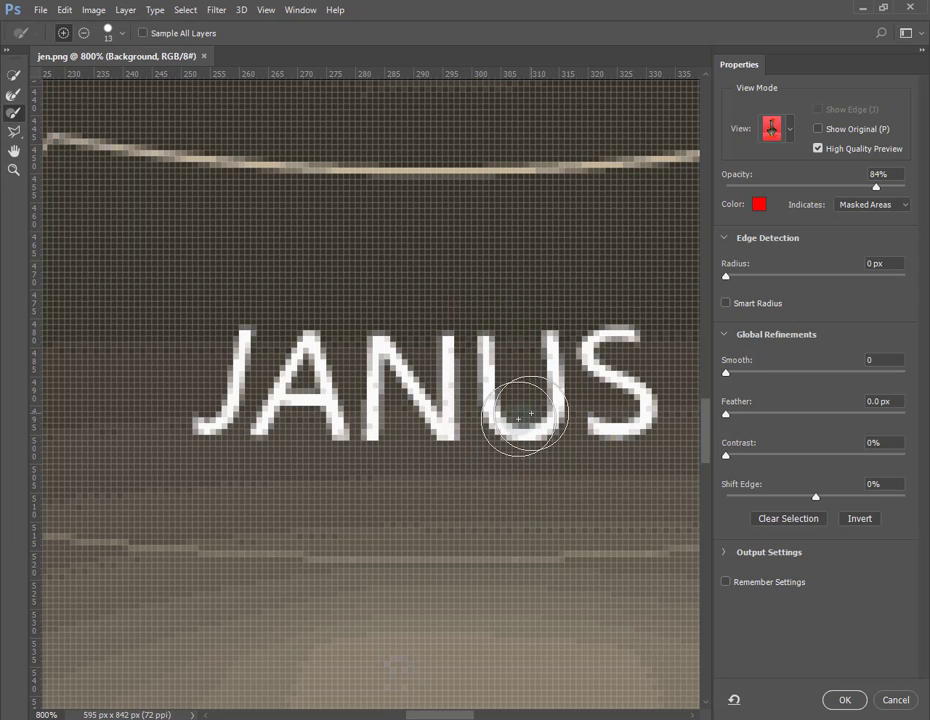
With the Lasso tool, add part of the leaf's edge beside the vase's neck to the selection and subtract an adjoining area overlapping the vase.
scroll(355, 378, down, 1)
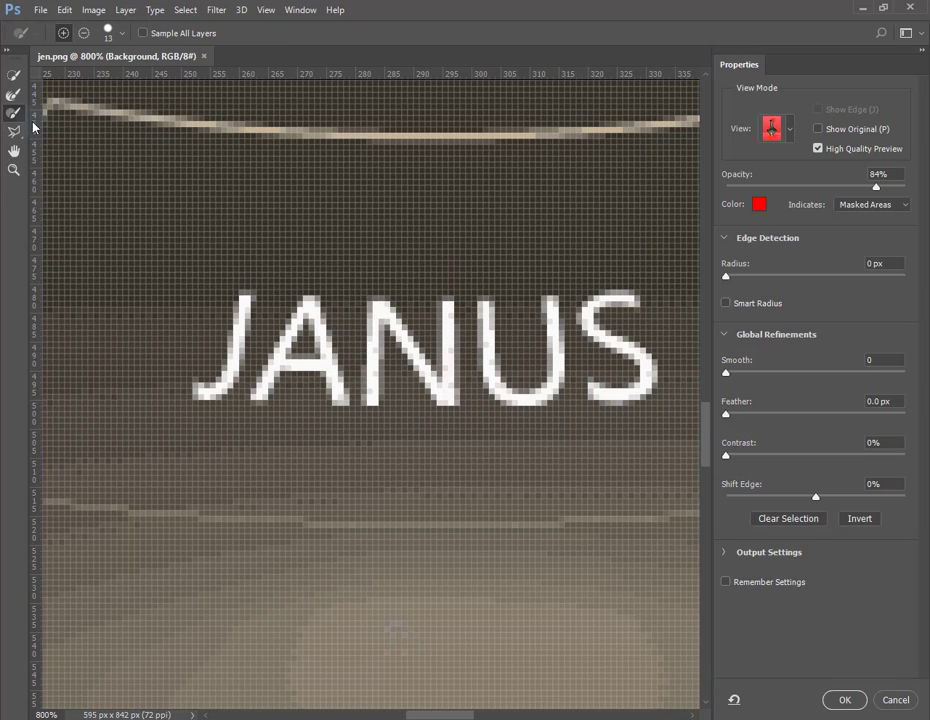
click(14, 170)
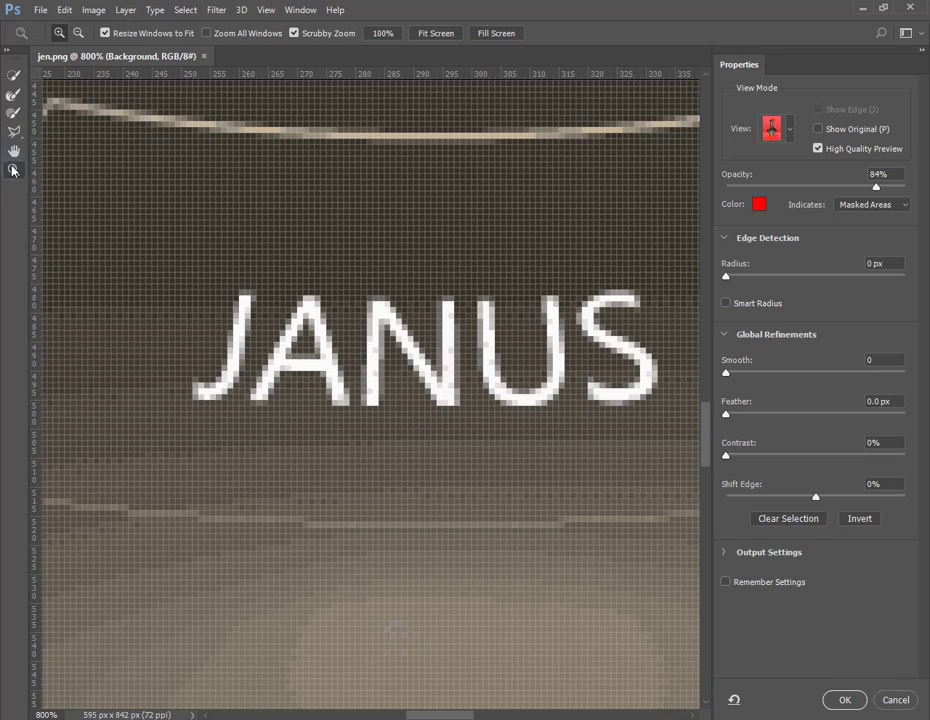
alt+click(396, 319)
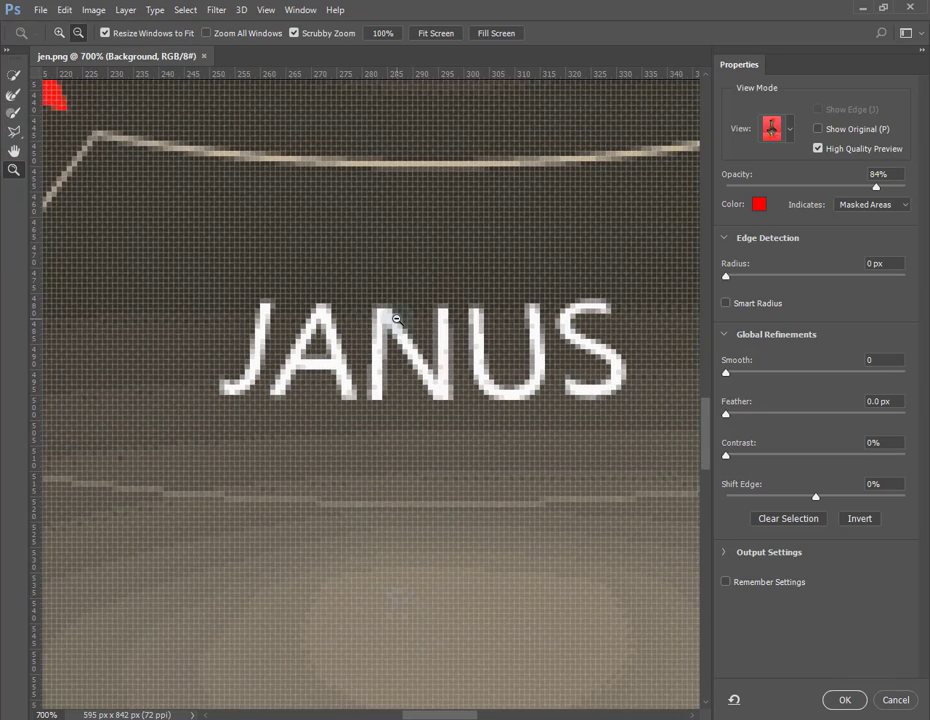
alt+click(396, 319)
alt+click(396, 319)
alt+click(396, 319)
alt+click(396, 319)
alt+click(396, 319)
alt+click(396, 319)
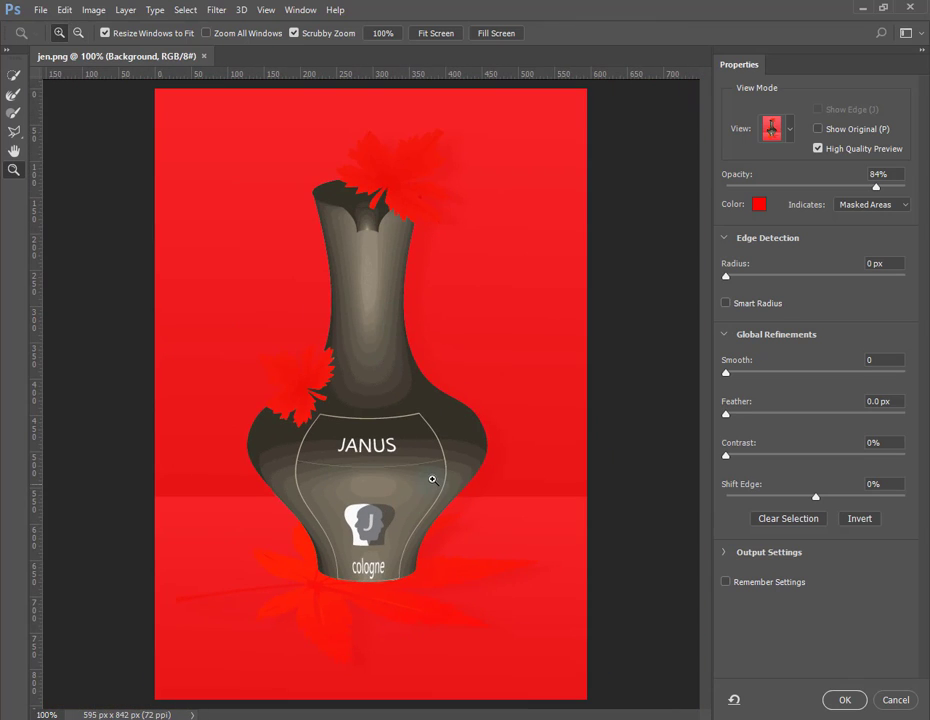
click(18, 135)
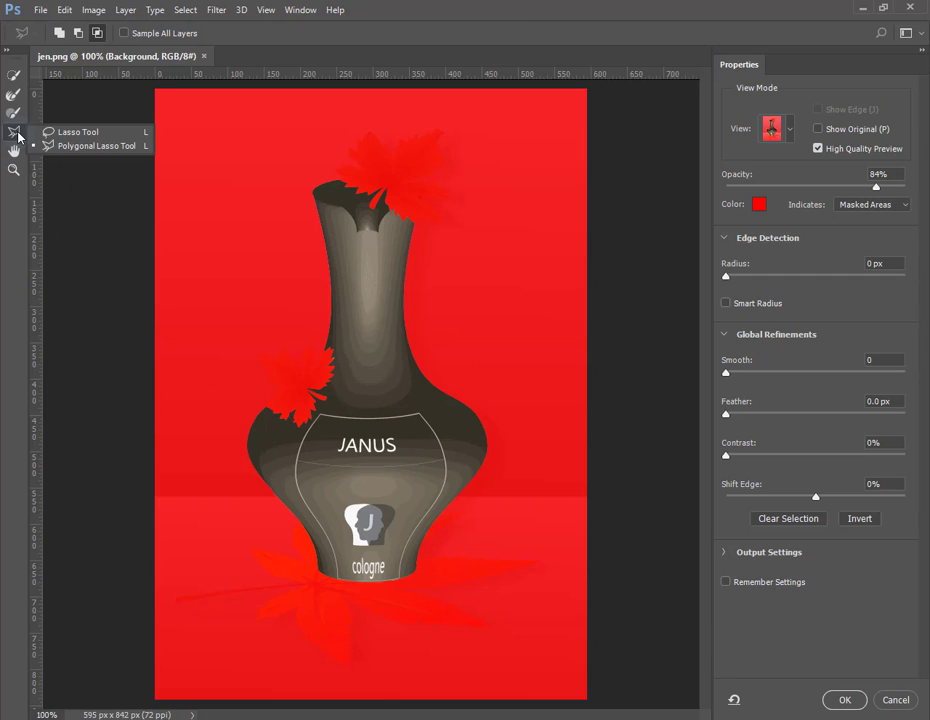
click(66, 132)
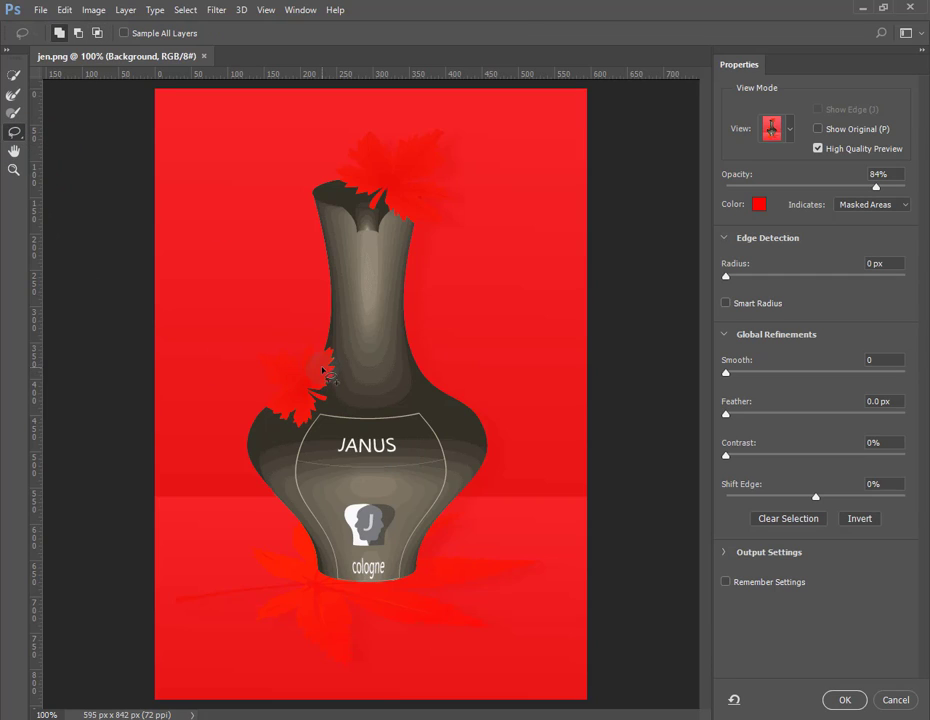
mouse_move(327, 375)
mouse_down()
mouse_move(367, 358)
mouse_move(391, 376)
mouse_move(368, 400)
mouse_move(327, 373)
mouse_up()
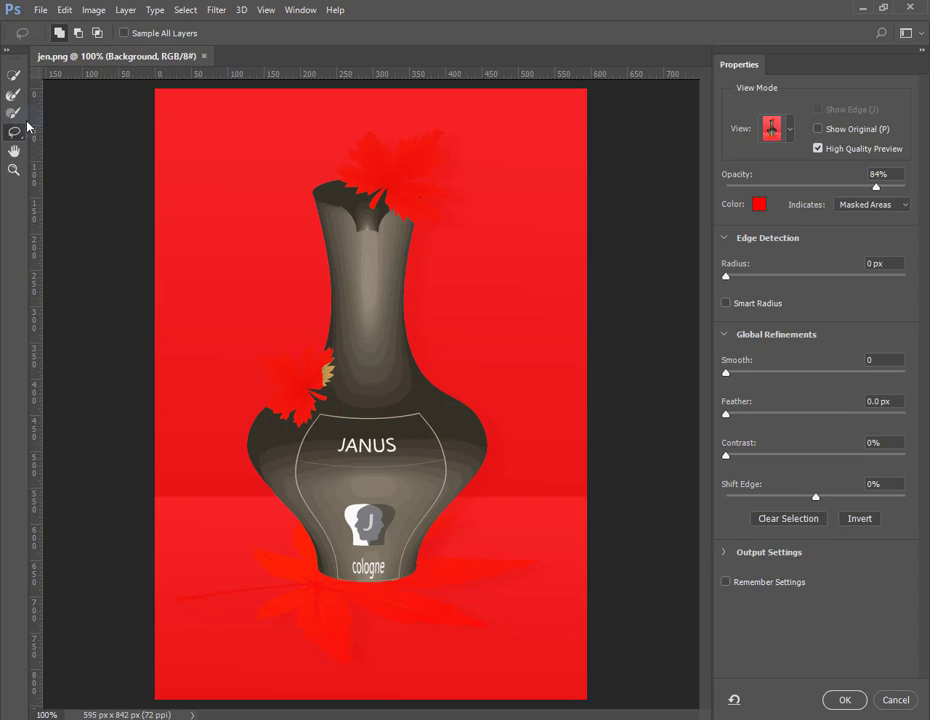
click(79, 34)
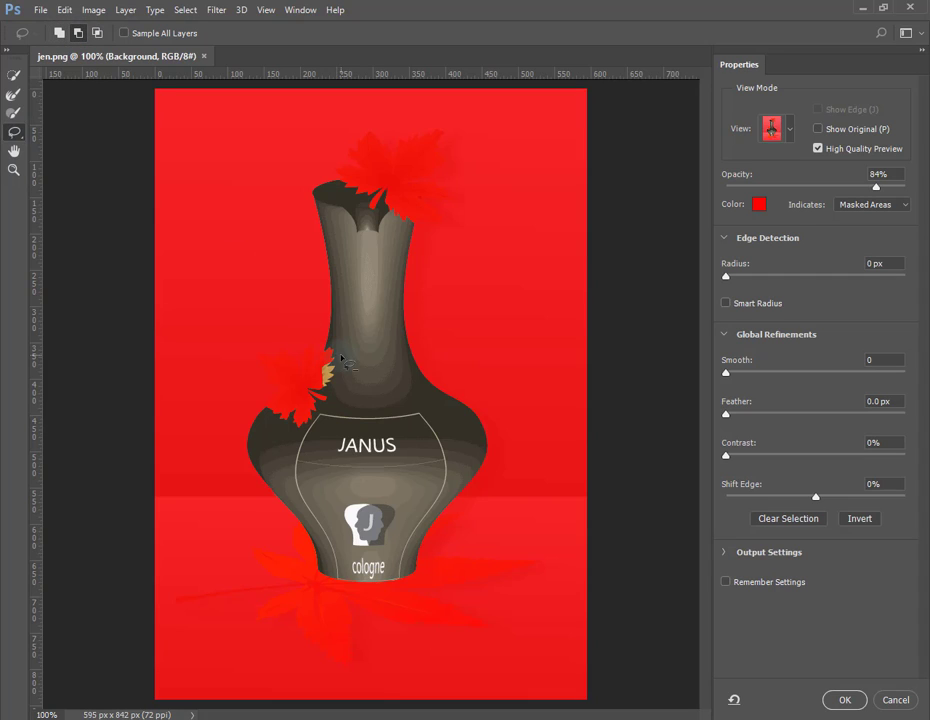
mouse_move(340, 357)
mouse_down()
mouse_move(329, 391)
mouse_move(352, 390)
mouse_move(354, 357)
mouse_up()
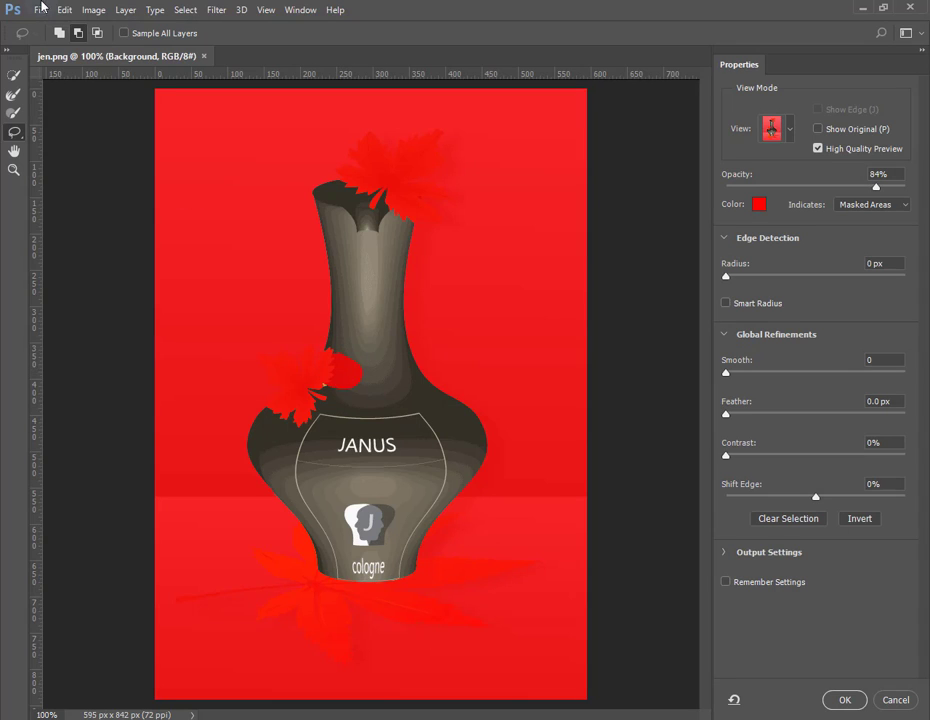
With the Lasso tool in intersect mode, intersect the selection with a small area beside the vase's neck and undo it.
click(97, 33)
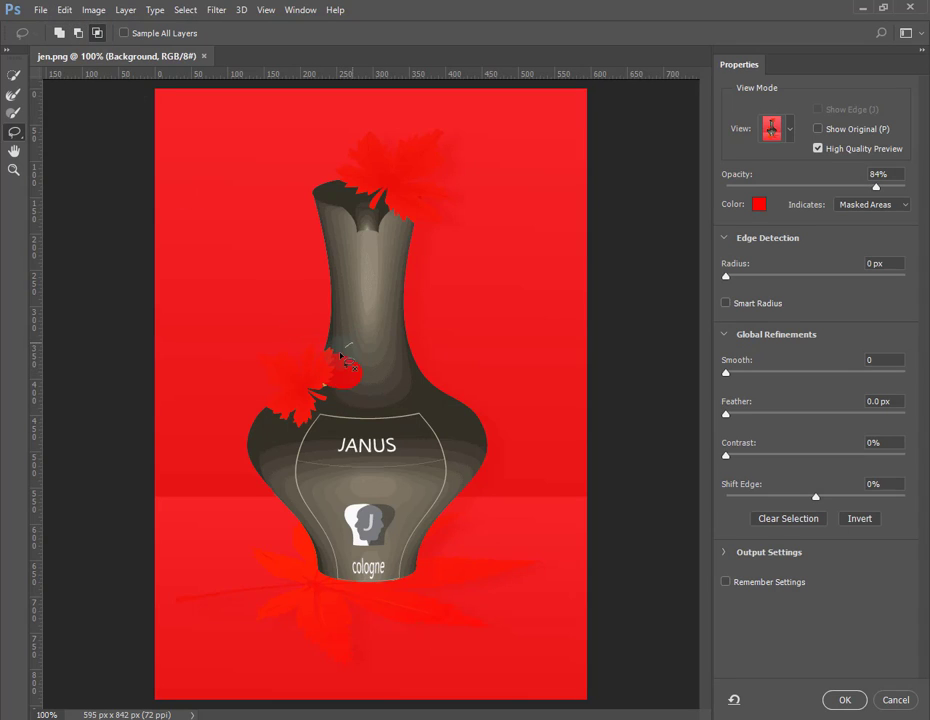
mouse_move(348, 365)
mouse_down()
mouse_move(320, 345)
mouse_move(345, 350)
mouse_move(355, 400)
mouse_up()
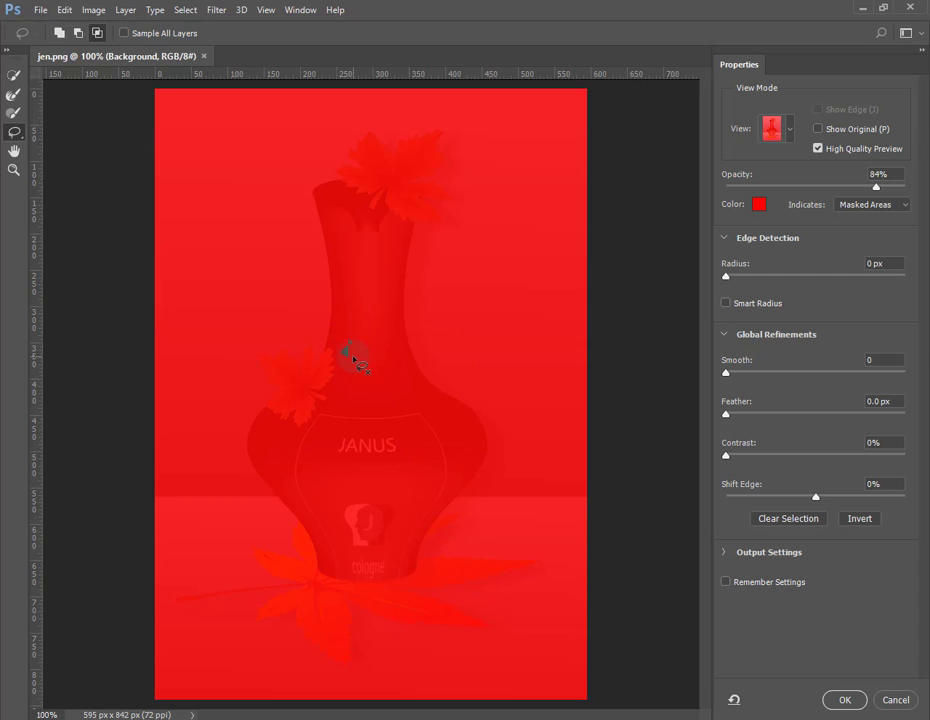
click(353, 358)
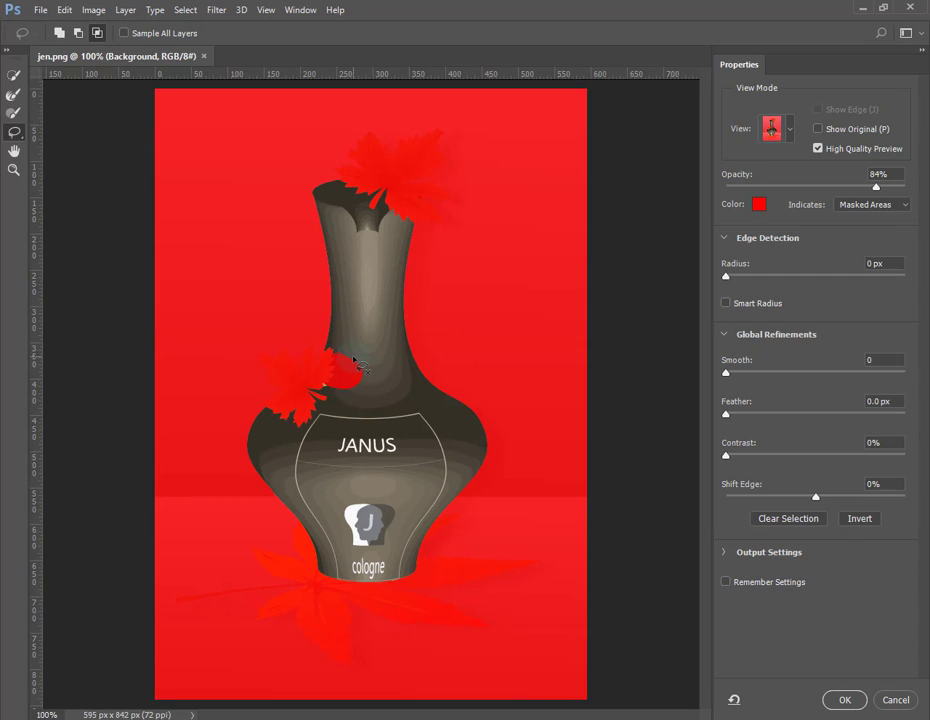
With the Polygonal Lasso tool, intersect the selection with an area spanning the vase's neck and body beside the JANUS lettering, and undo it.
click(13, 134)
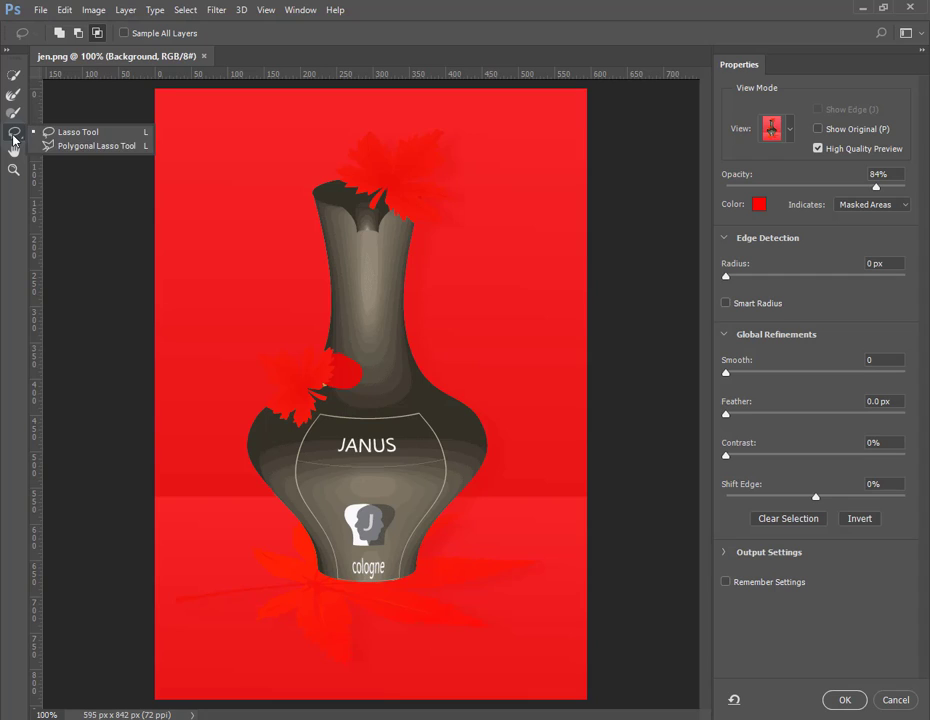
click(71, 147)
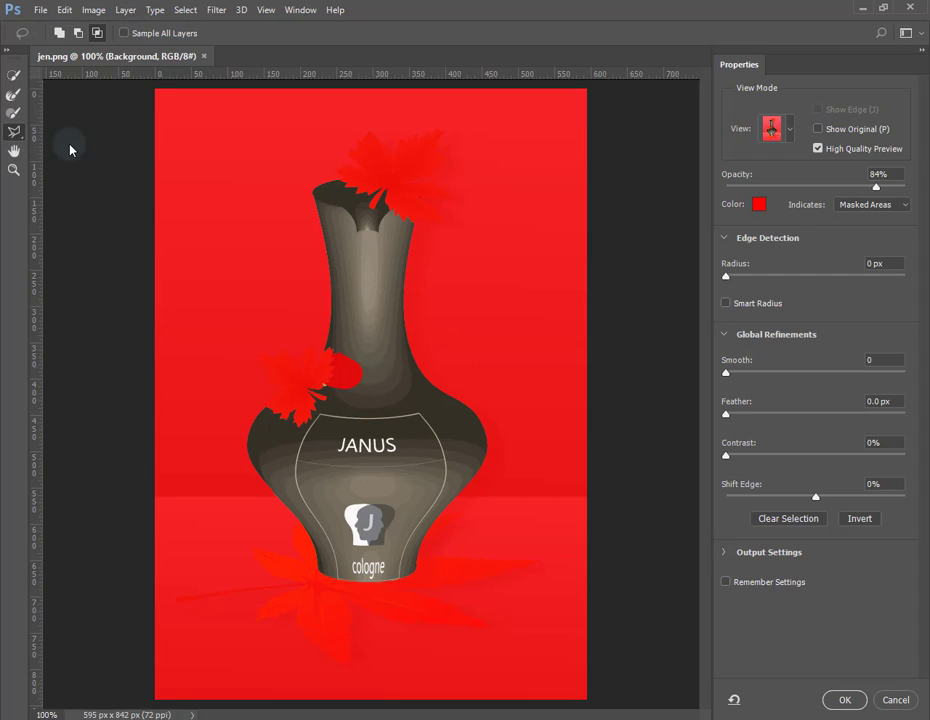
click(392, 438)
click(383, 316)
click(456, 451)
click(418, 461)
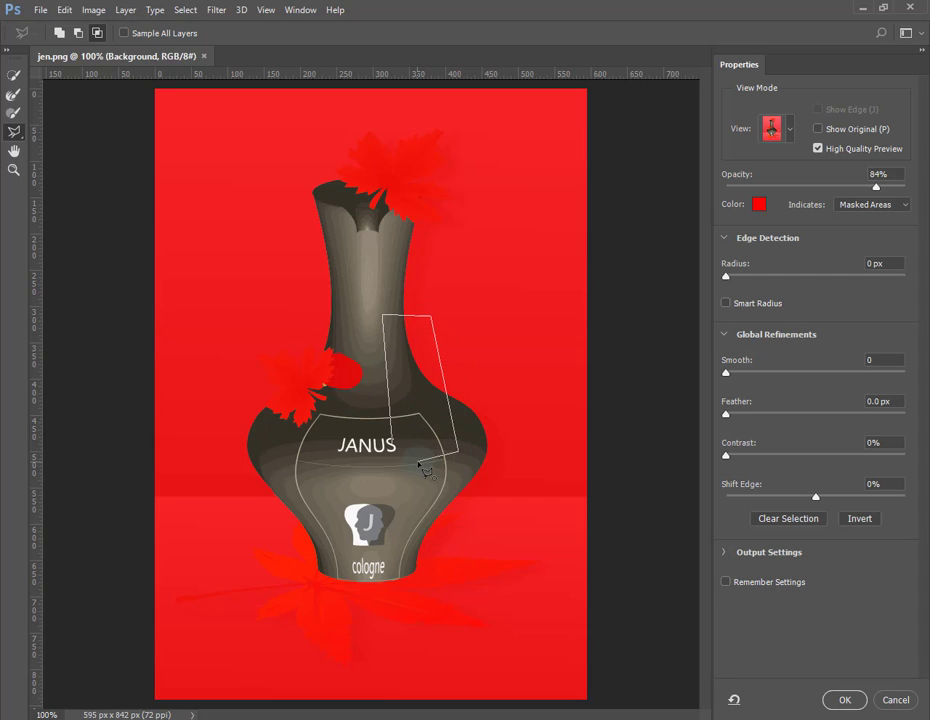
mouse_move(433, 428)
mouse_down()
mouse_move(416, 371)
mouse_move(403, 381)
mouse_move(416, 421)
mouse_move(410, 456)
mouse_up()
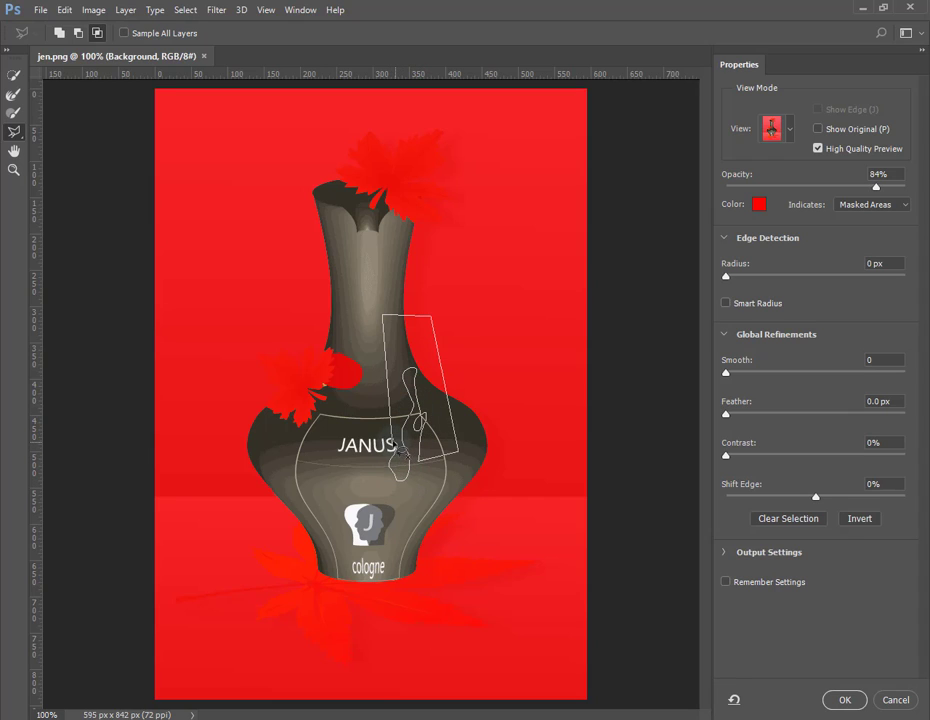
double_click(398, 447)
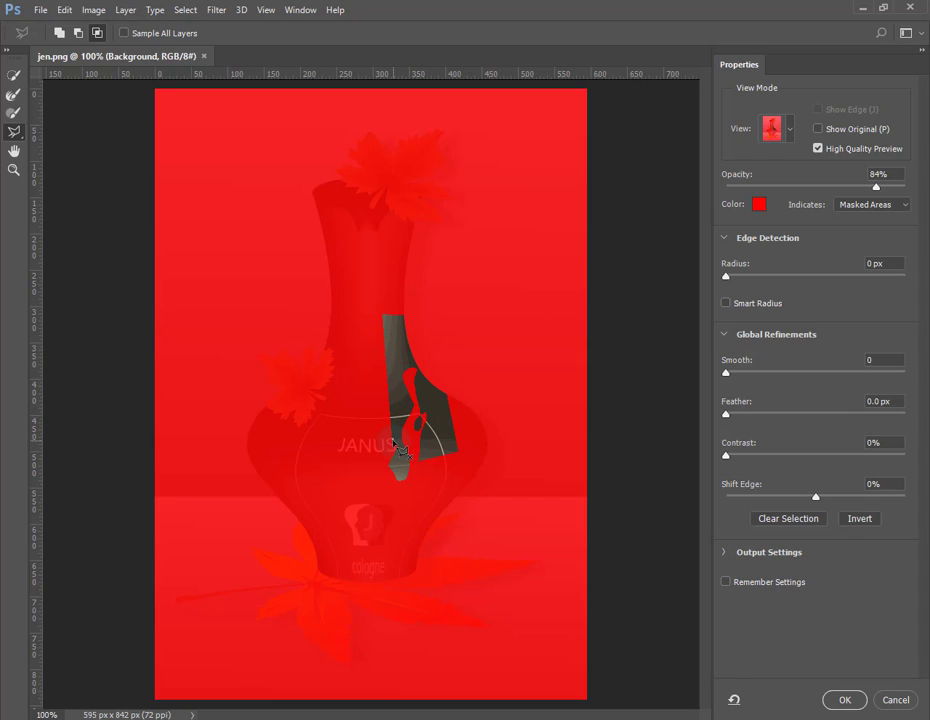
click(537, 567)
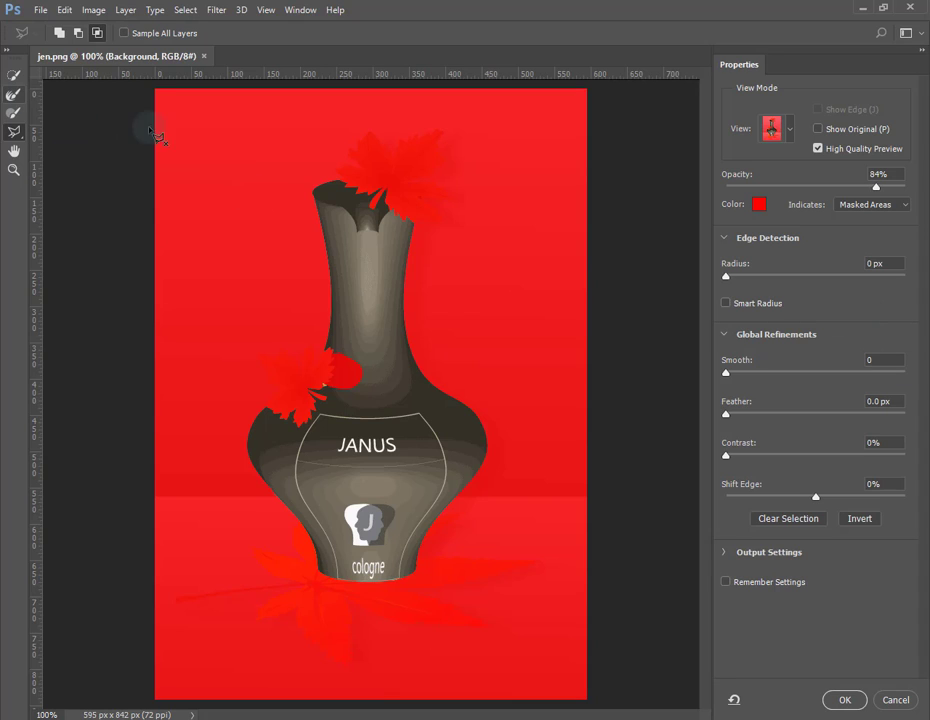
Switch the preview of the vase's rim to Onion Skin and set its transparency to about 40%.
click(14, 170)
click(411, 264)
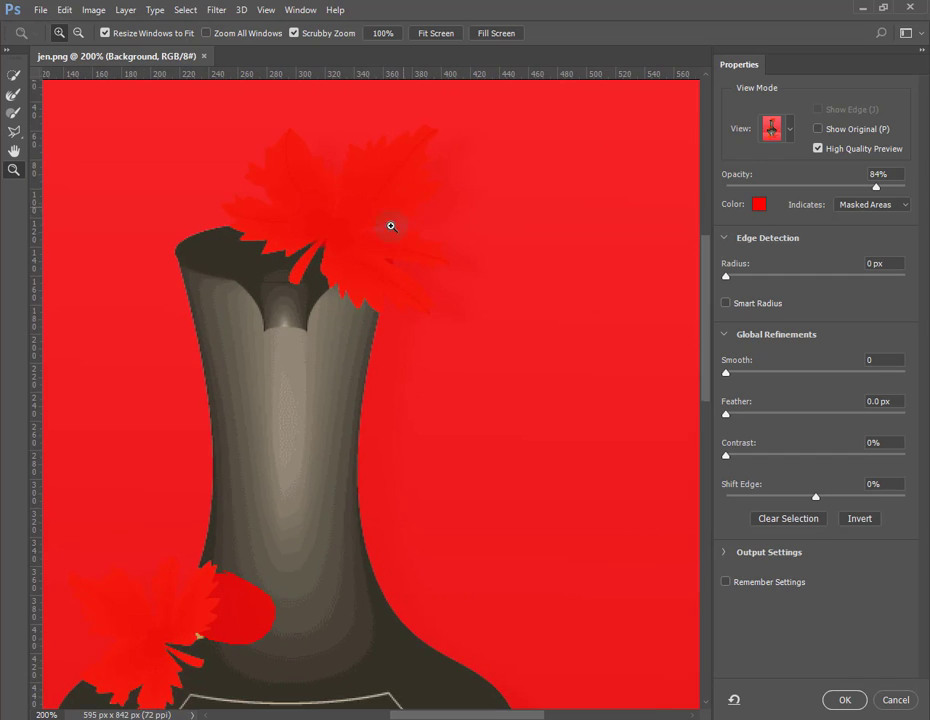
click(328, 268)
click(328, 268)
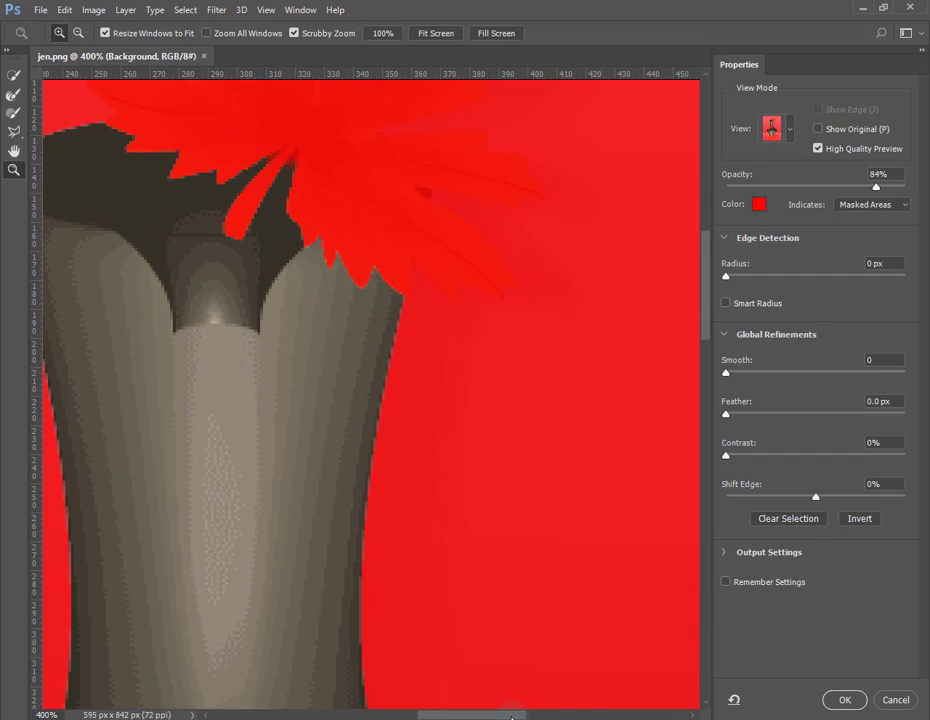
drag(511, 716, 493, 716)
alt+click(361, 398)
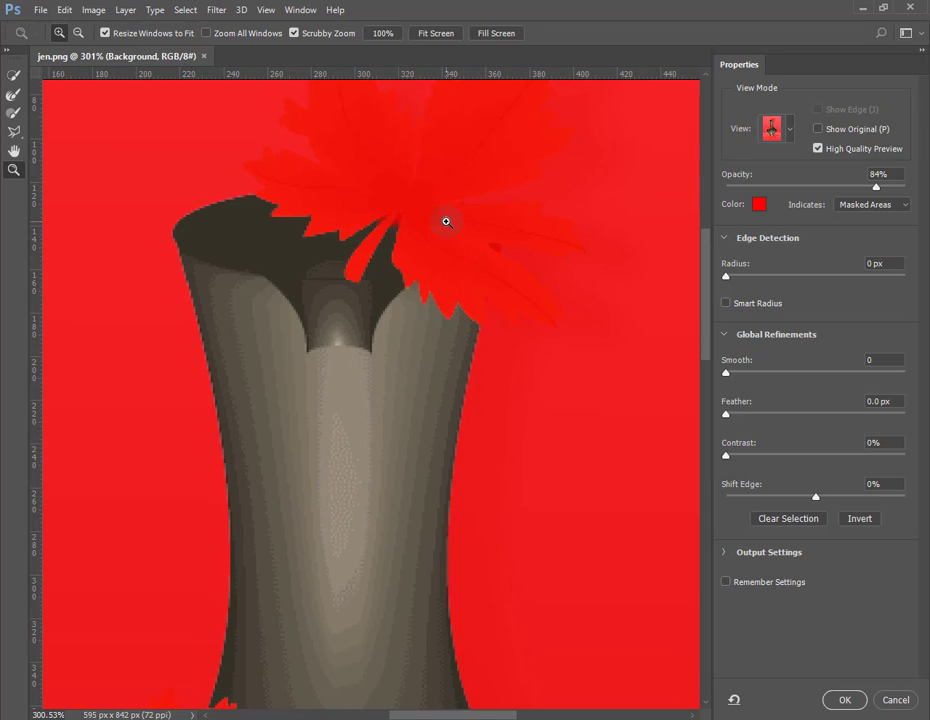
click(790, 130)
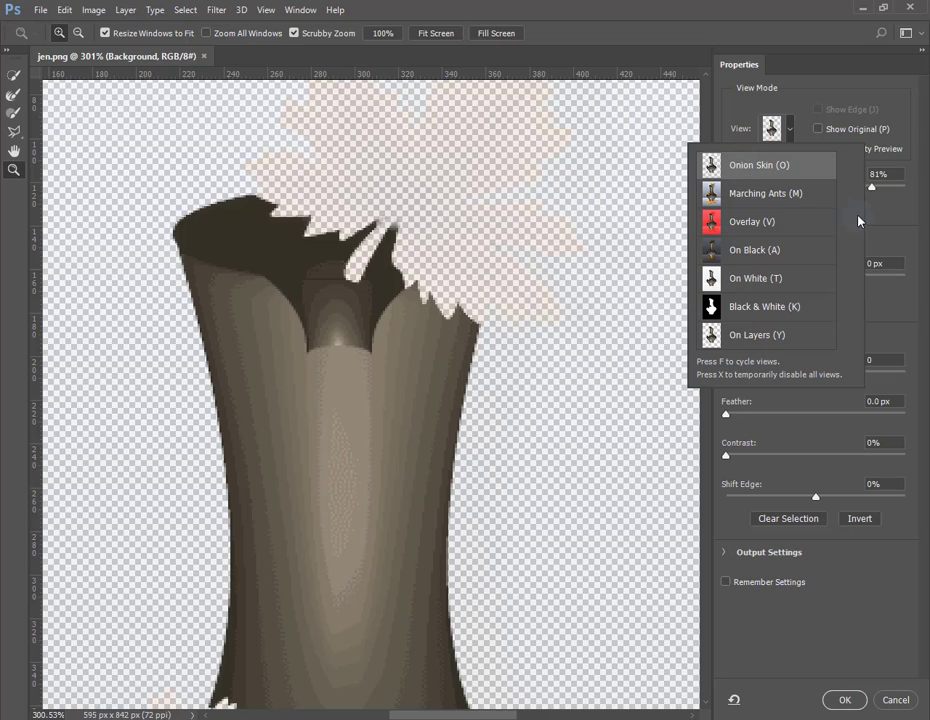
click(878, 206)
drag(868, 188, 799, 190)
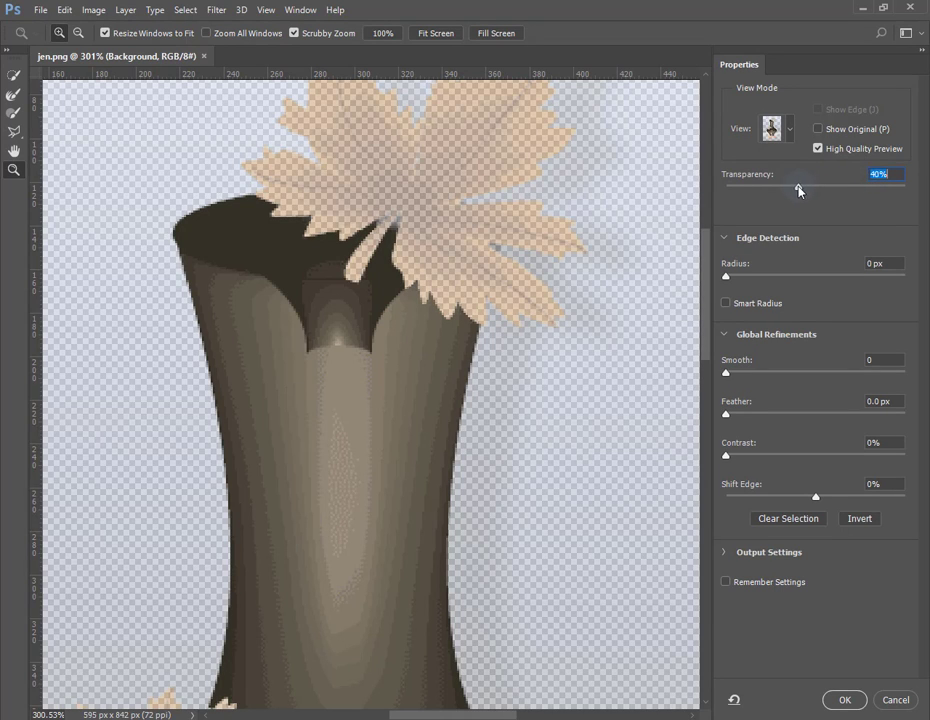
Compare the available view modes on the vase's rim and choose On White for the preview.
click(786, 128)
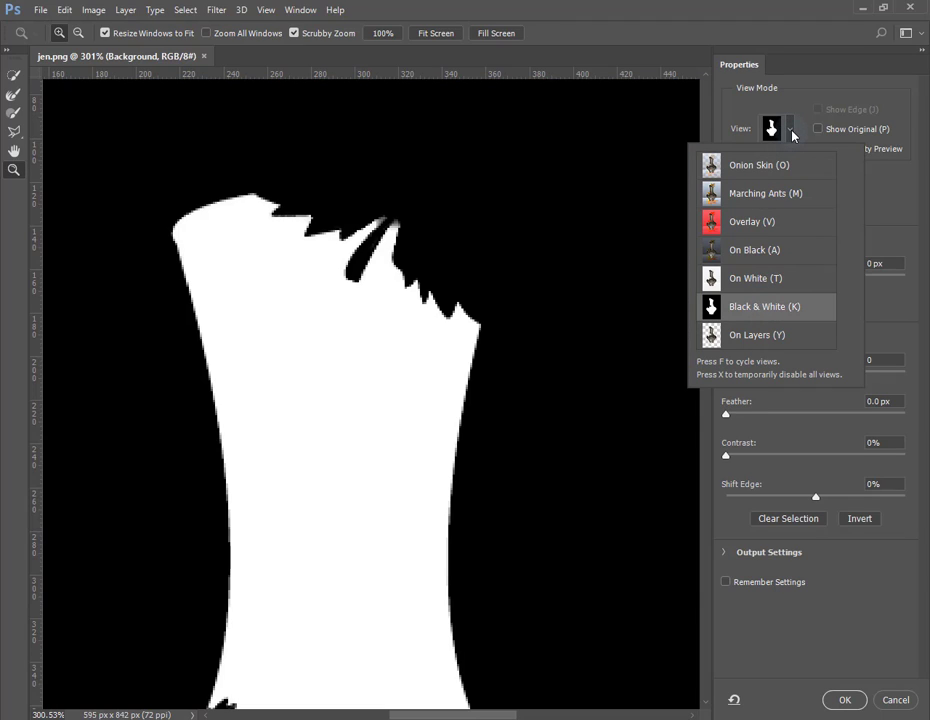
key(Down)
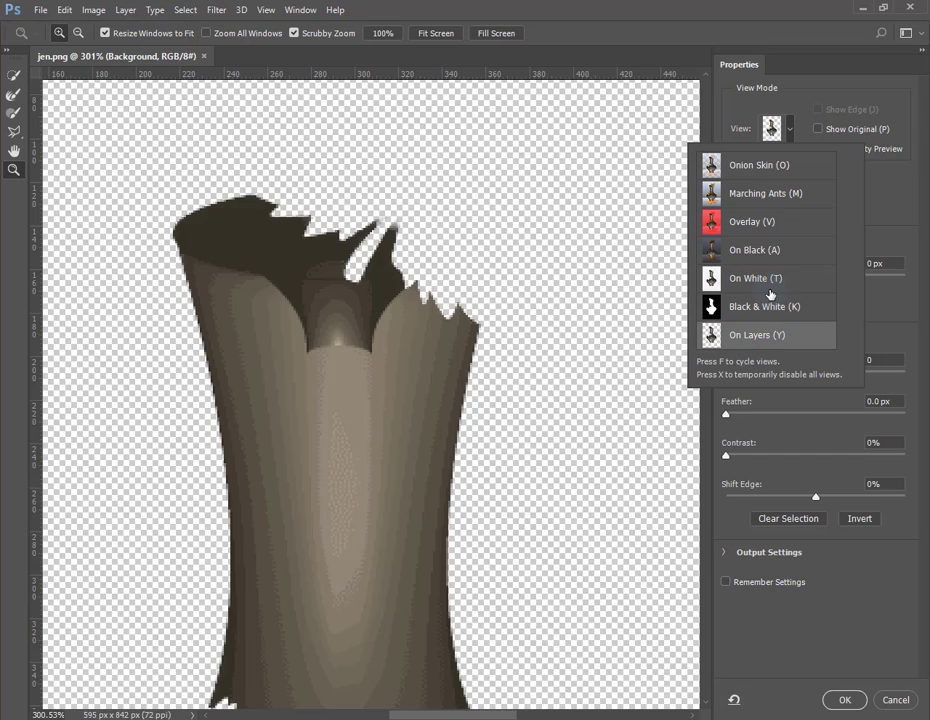
key(Down)
key(Down)
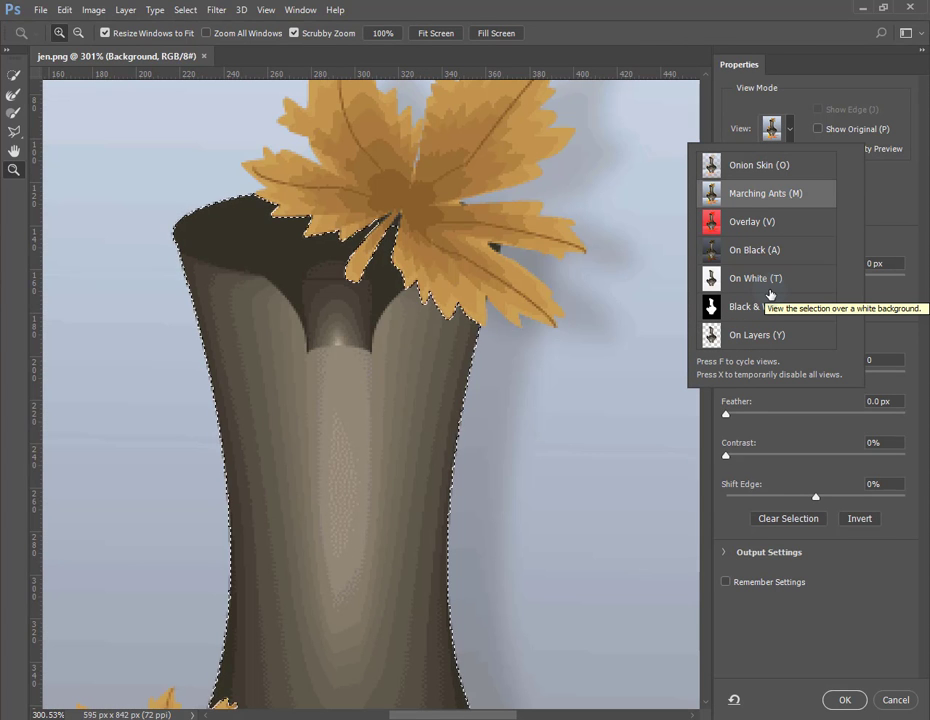
key(Down)
key(Down)
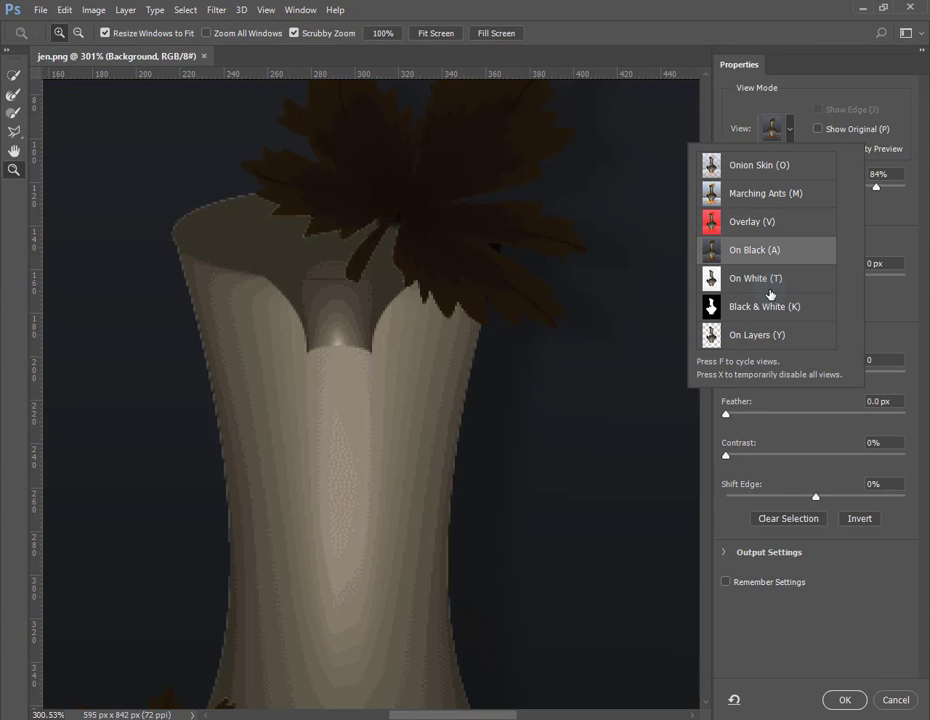
key(Down)
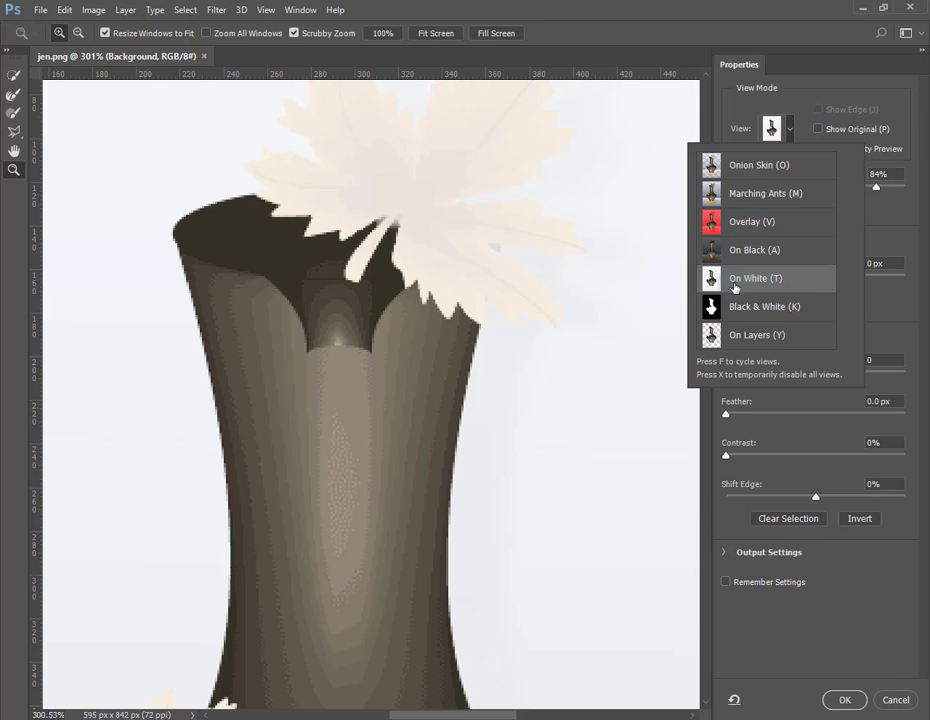
key(Return)
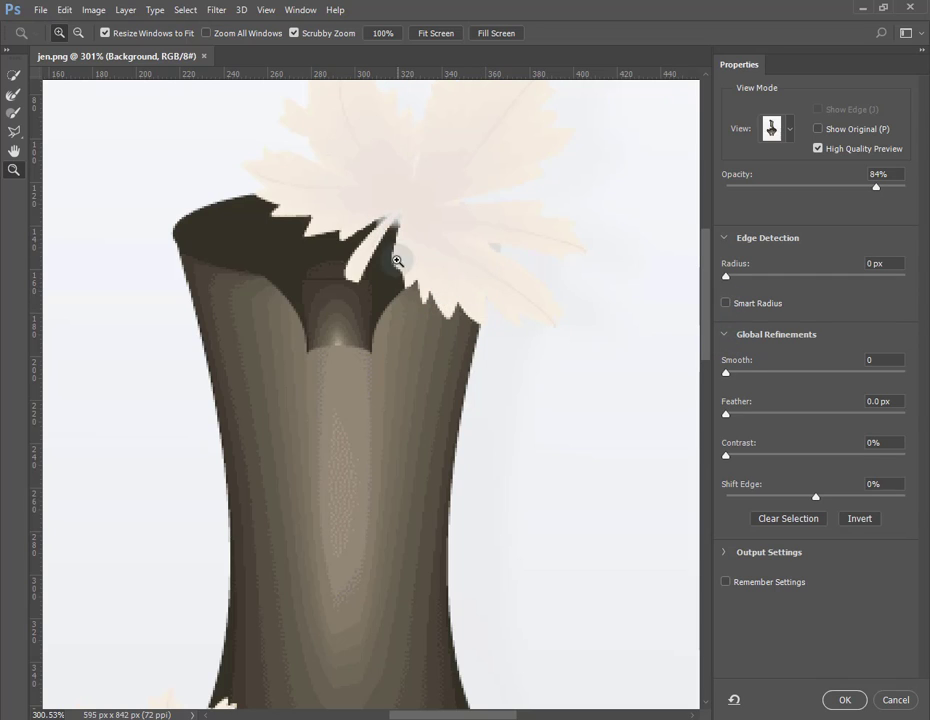
Try Edge Detection radius values of 33 px and 69 px on the leaf's edge at the vase's rim.
drag(421, 293, 824, 280)
click(727, 279)
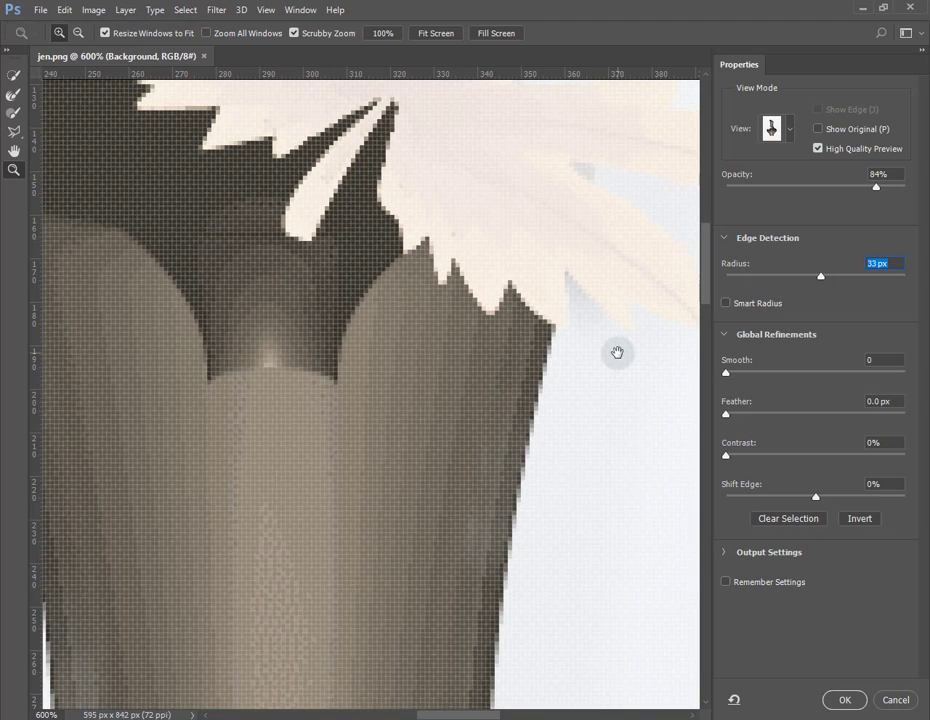
drag(614, 351, 576, 594)
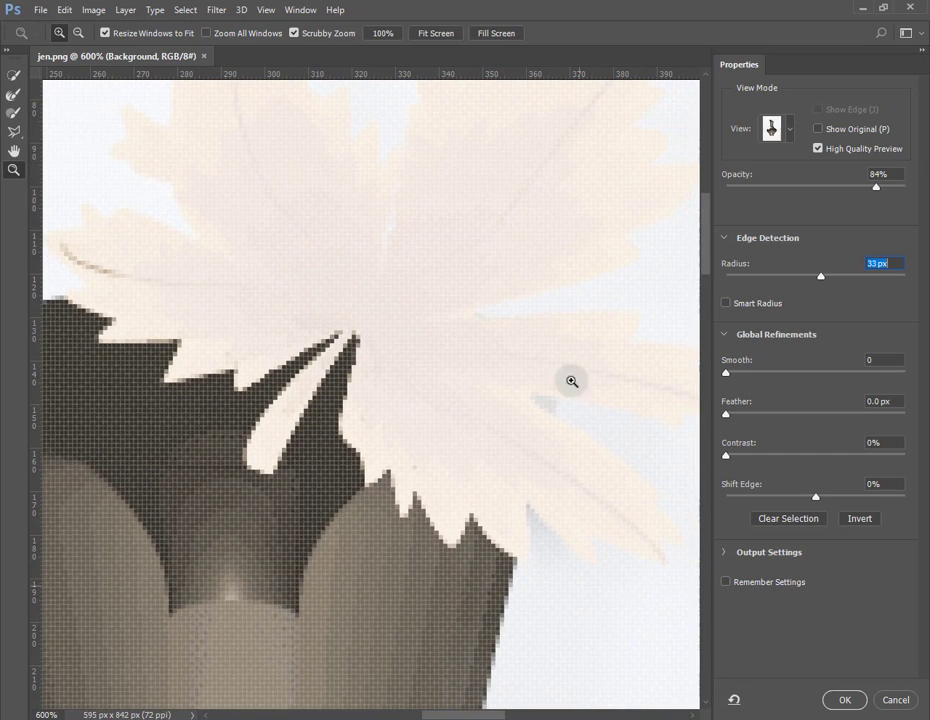
drag(820, 272, 845, 283)
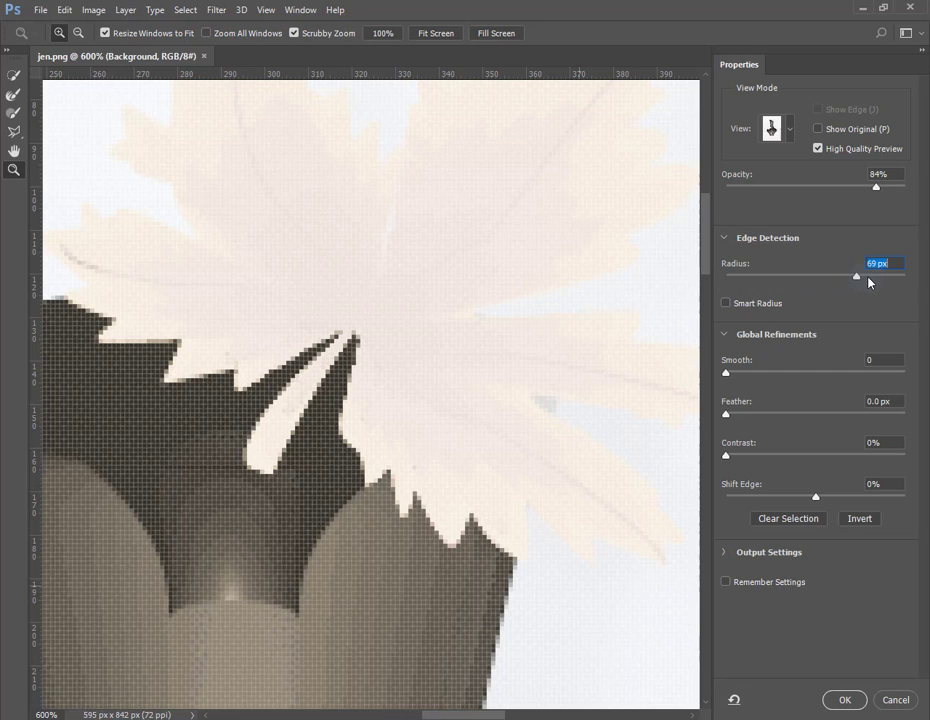
drag(902, 283, 917, 283)
Set the Edge Detection radius to 4 px with Smart Radius off.
key(Down)
key(Down)
click(726, 302)
drag(892, 274, 762, 284)
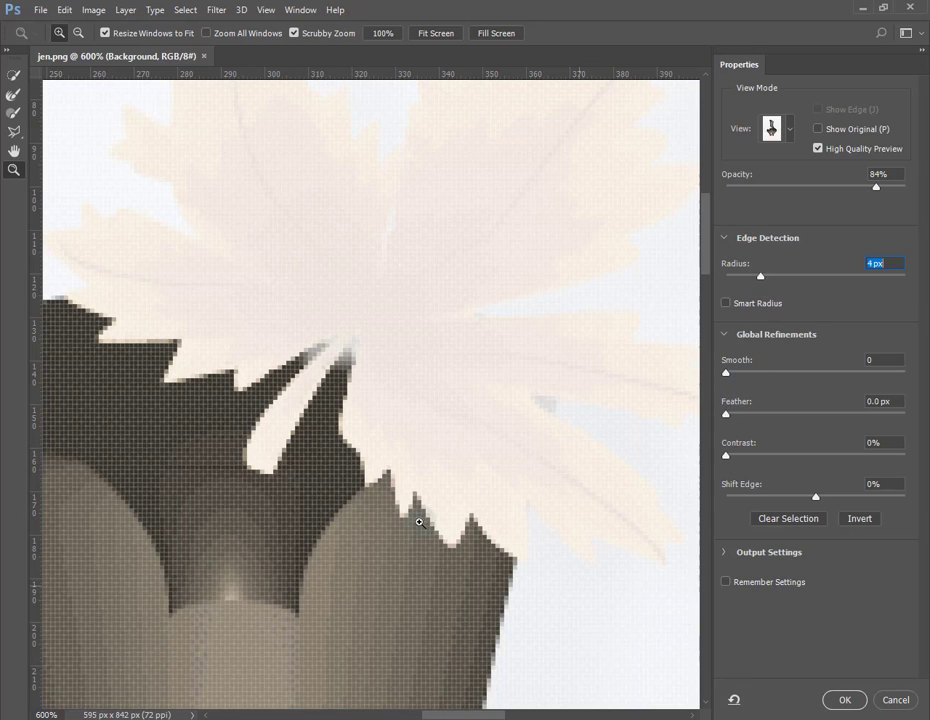
Try a Smooth value of 40 and return Smooth, Feather and Contrast to 0.
drag(726, 372, 797, 378)
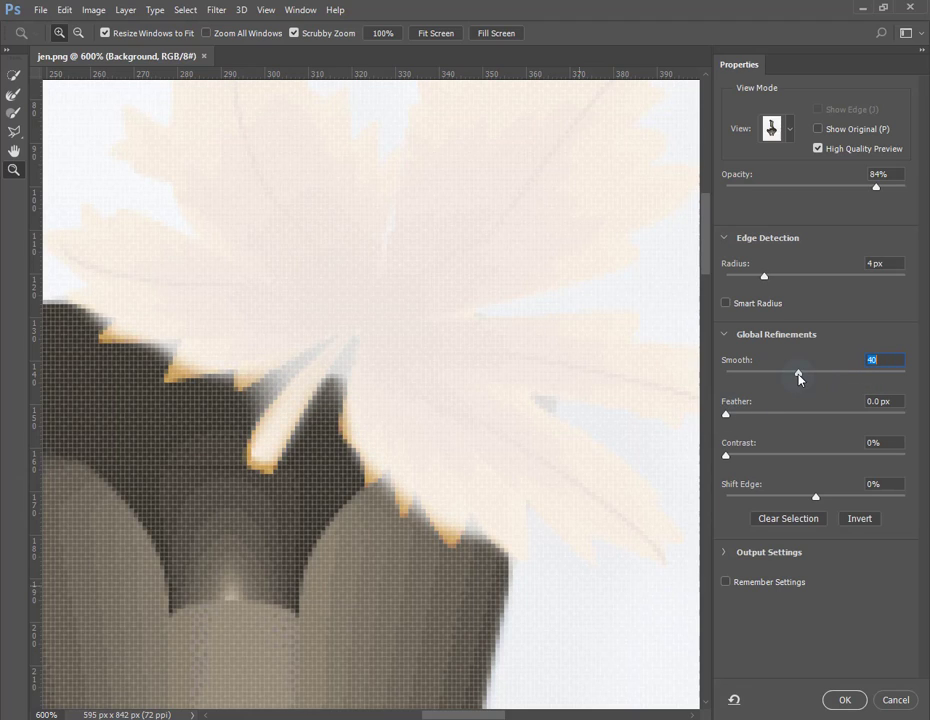
click(718, 376)
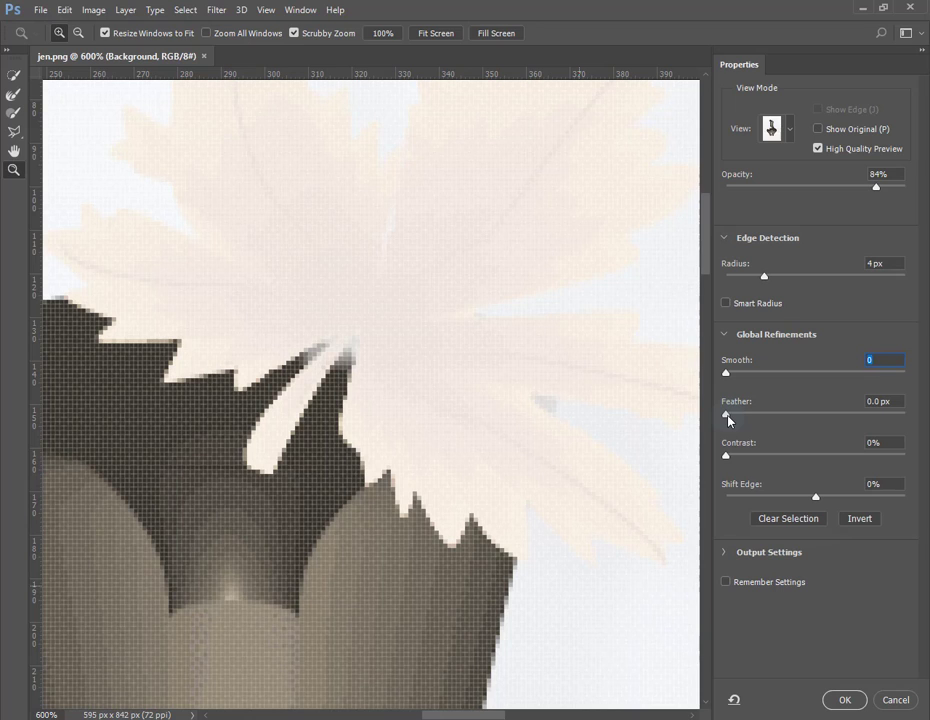
drag(728, 420, 720, 451)
click(725, 456)
Try Shift Edge at +88% and -85%, and set it to +9%.
click(819, 498)
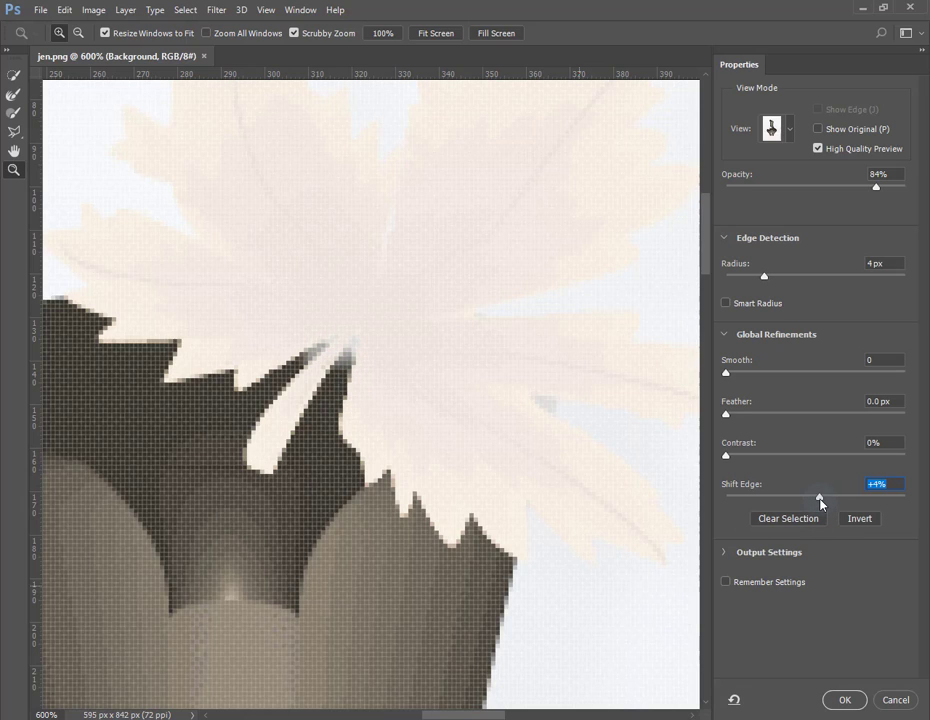
drag(820, 499, 895, 499)
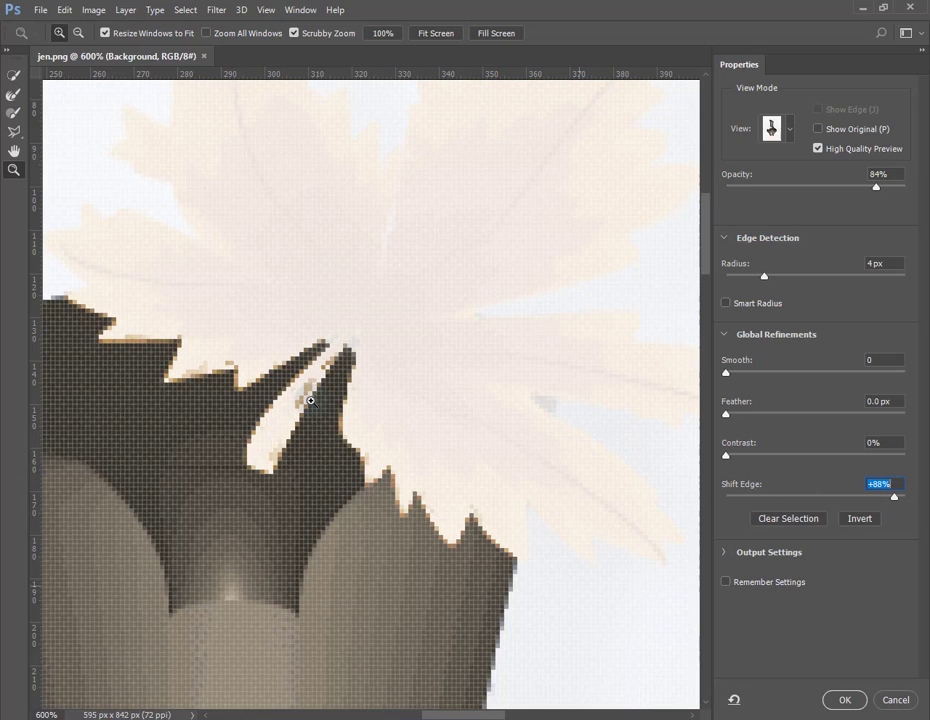
drag(896, 499, 739, 497)
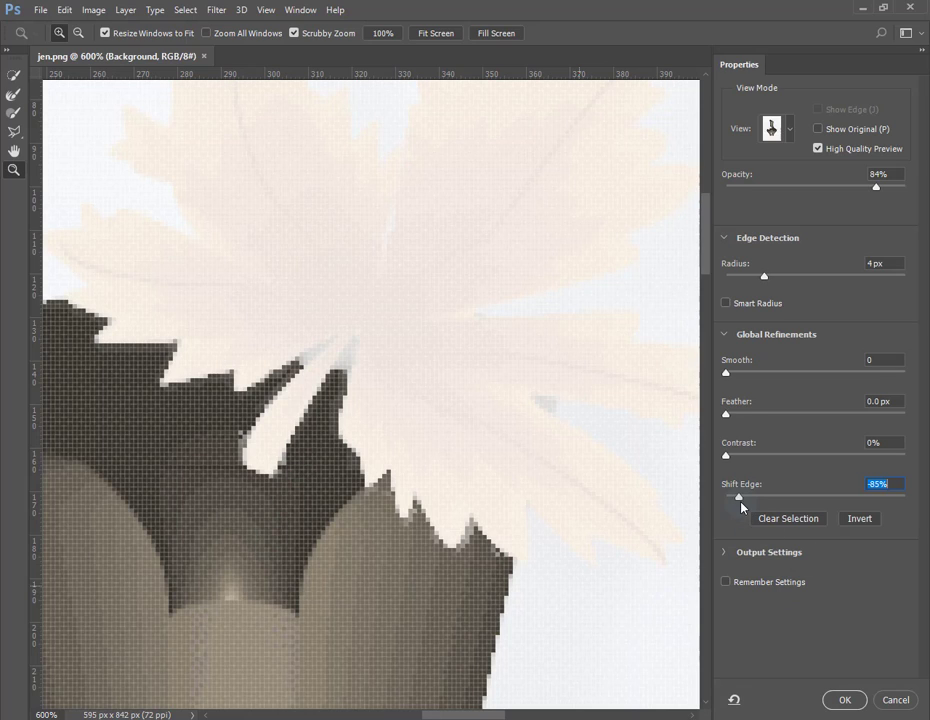
drag(742, 503, 824, 501)
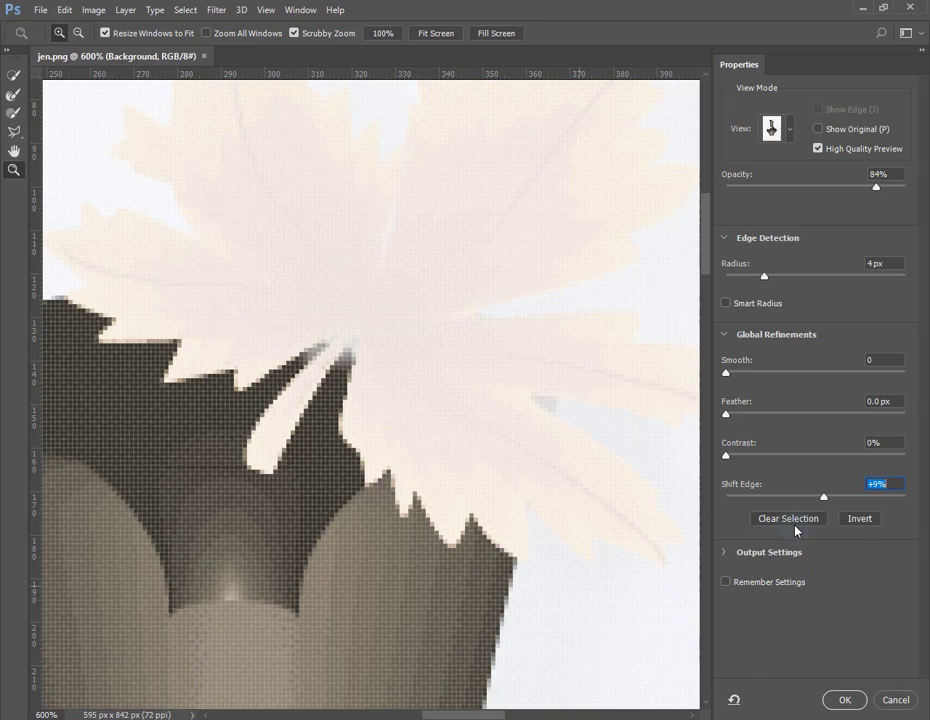
Invert the selection, preview it in Overlay, and invert it back to the vase.
click(859, 518)
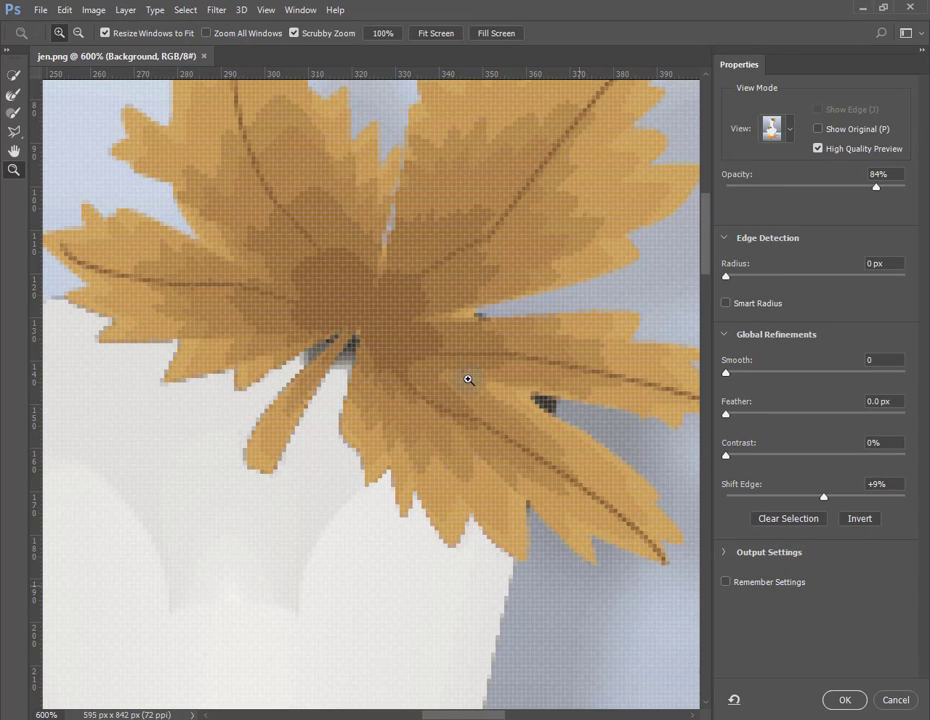
click(771, 128)
click(740, 221)
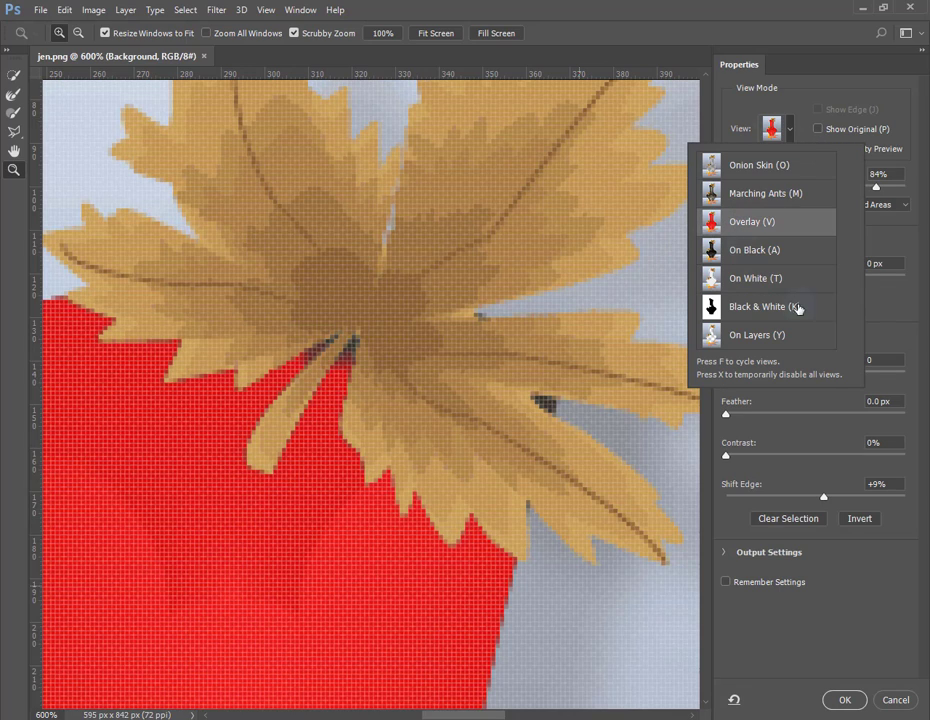
click(859, 518)
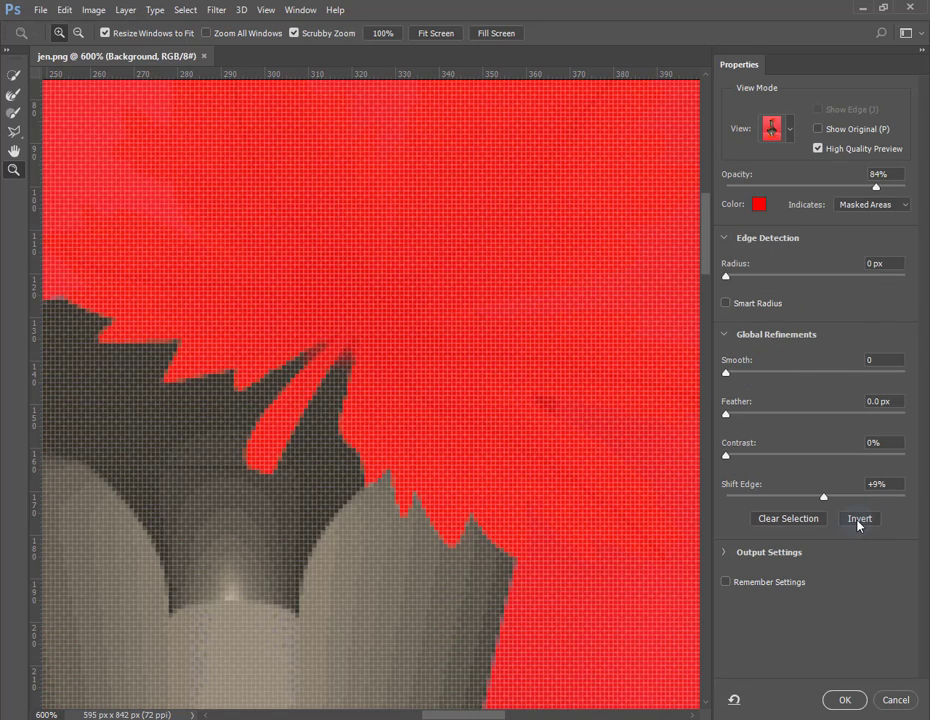
click(859, 520)
click(857, 522)
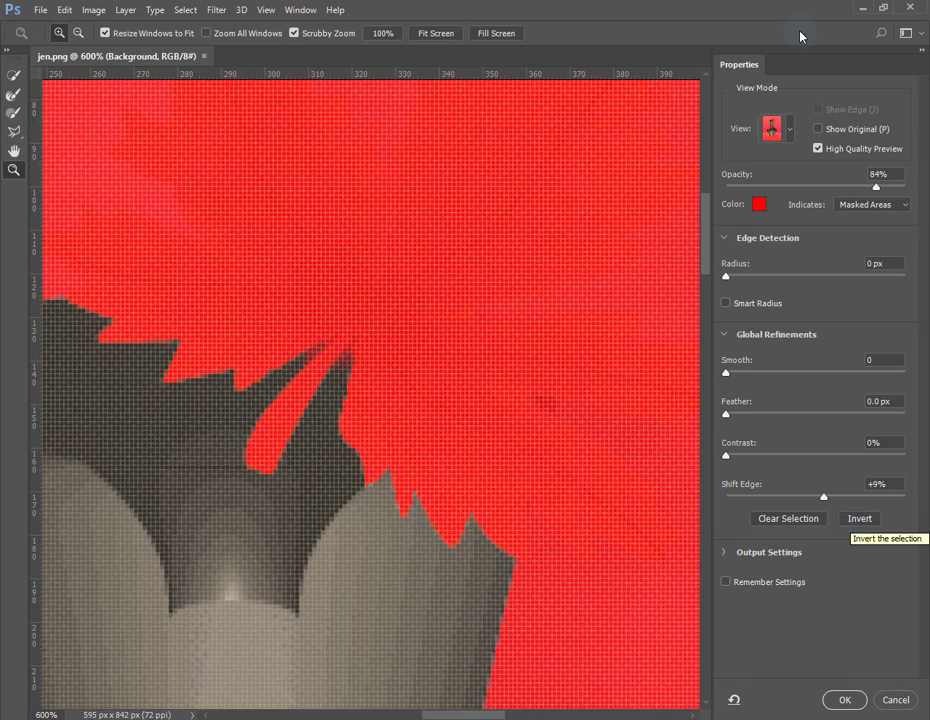
Try clearing the vase selection in the Onion Skin view, and undo the clearing.
click(788, 131)
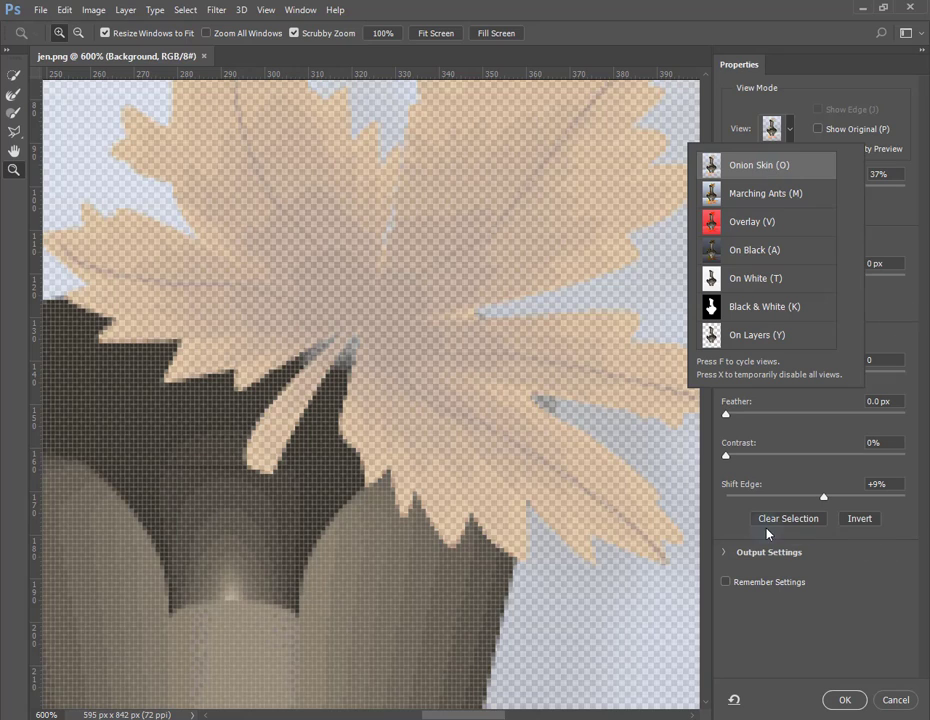
click(795, 522)
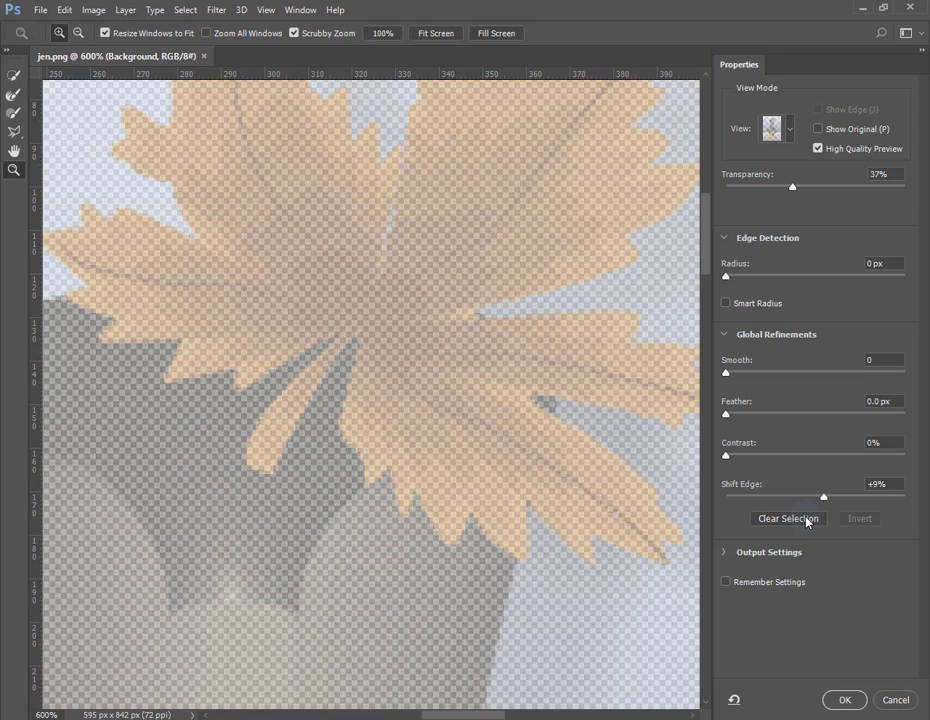
key(ctrl+z)
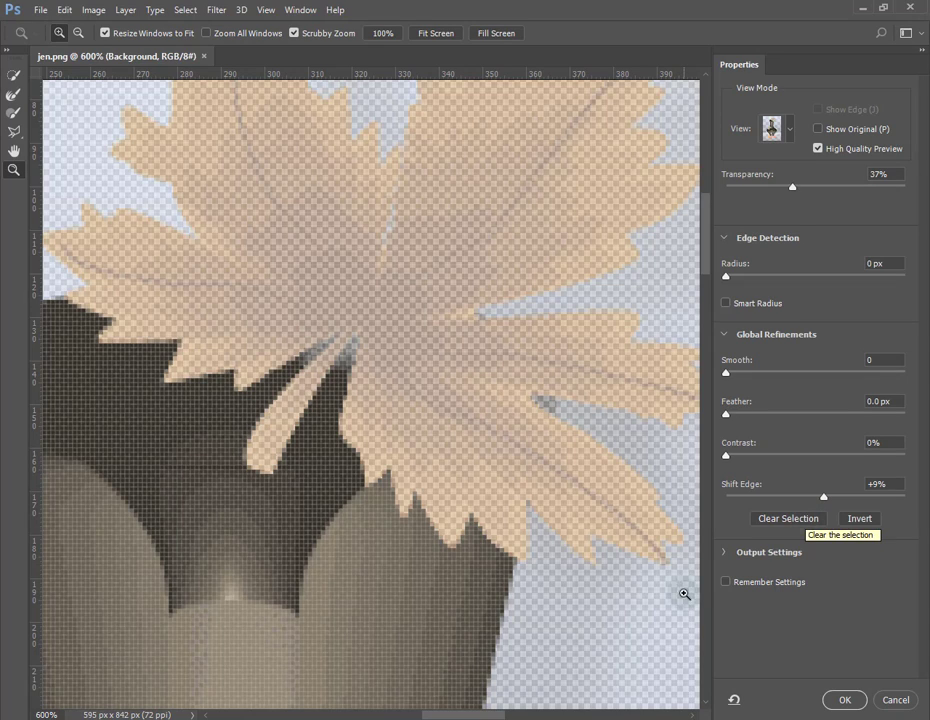
Expand the output settings and switch Decontaminate Colors on and back off.
click(726, 554)
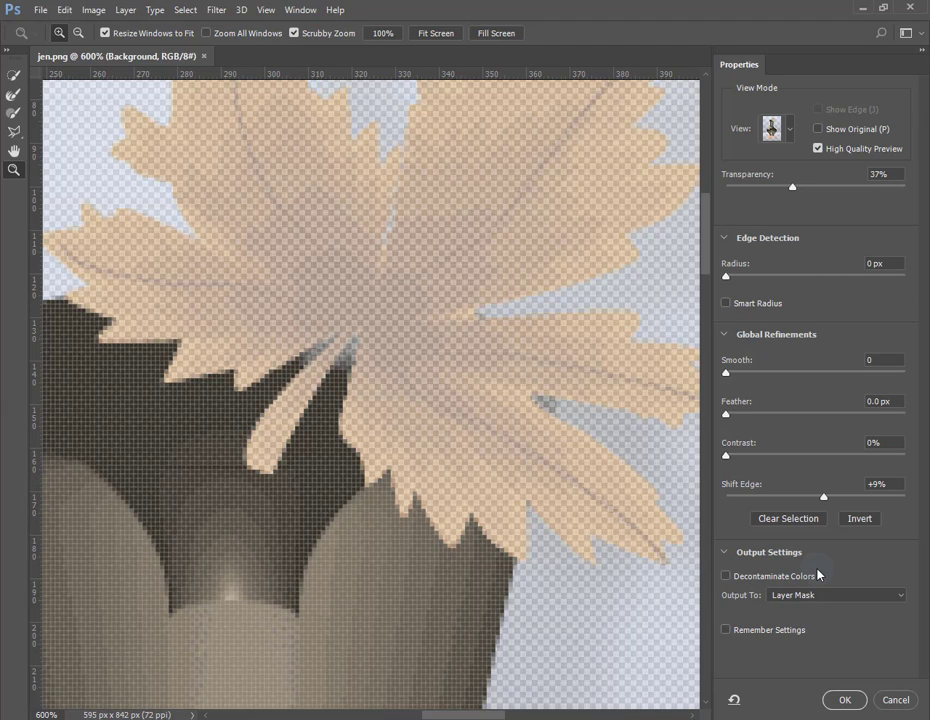
click(726, 577)
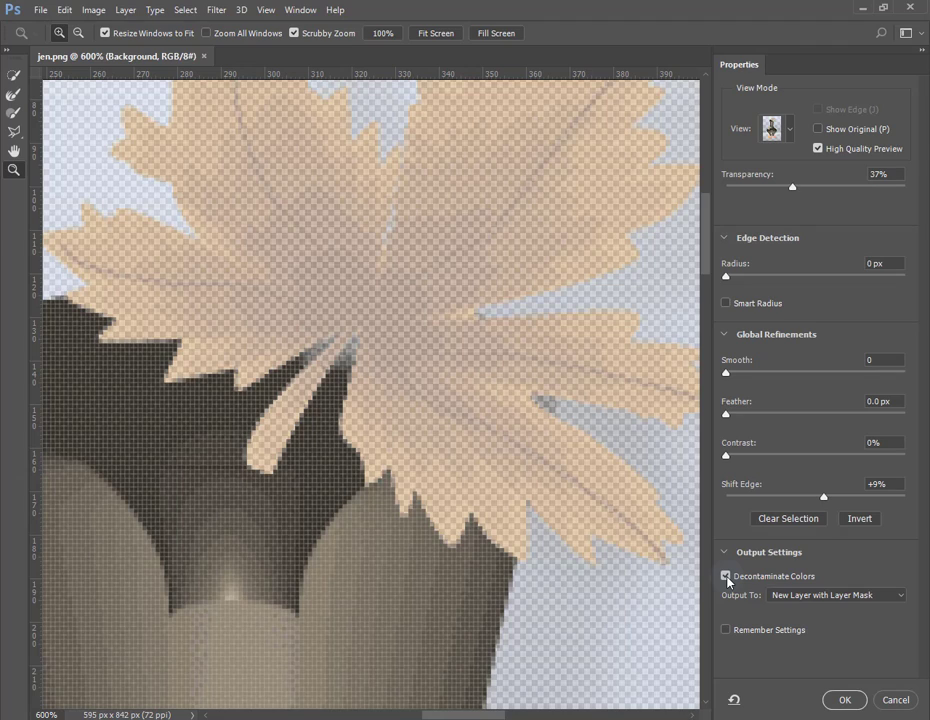
click(726, 577)
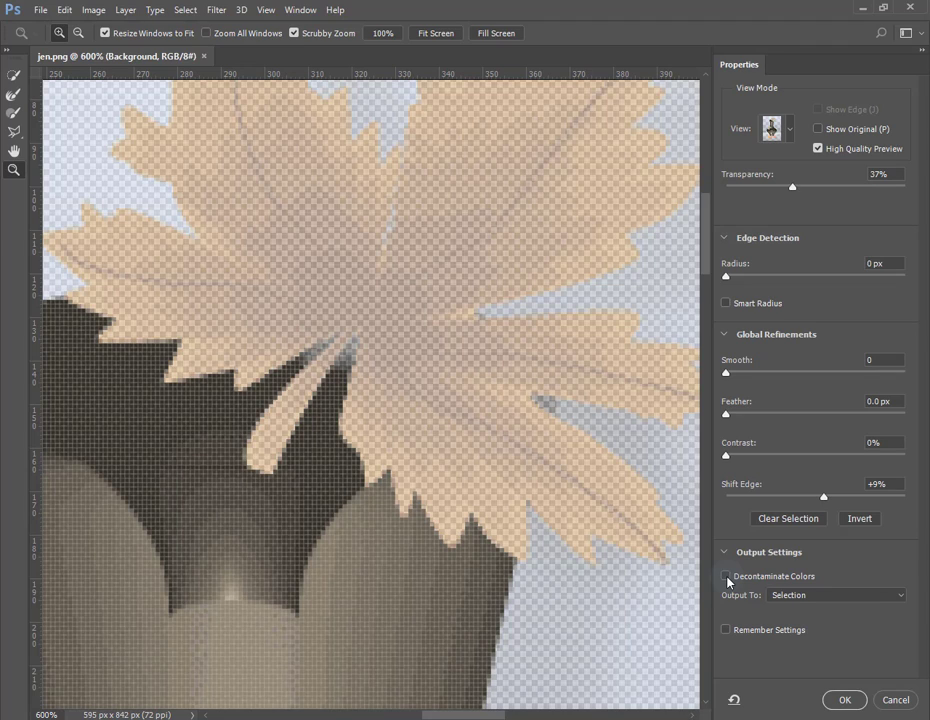
Preview the selection in Black & White, Marching Ants and Overlay views while switching Decontaminate Colors on and off.
click(774, 127)
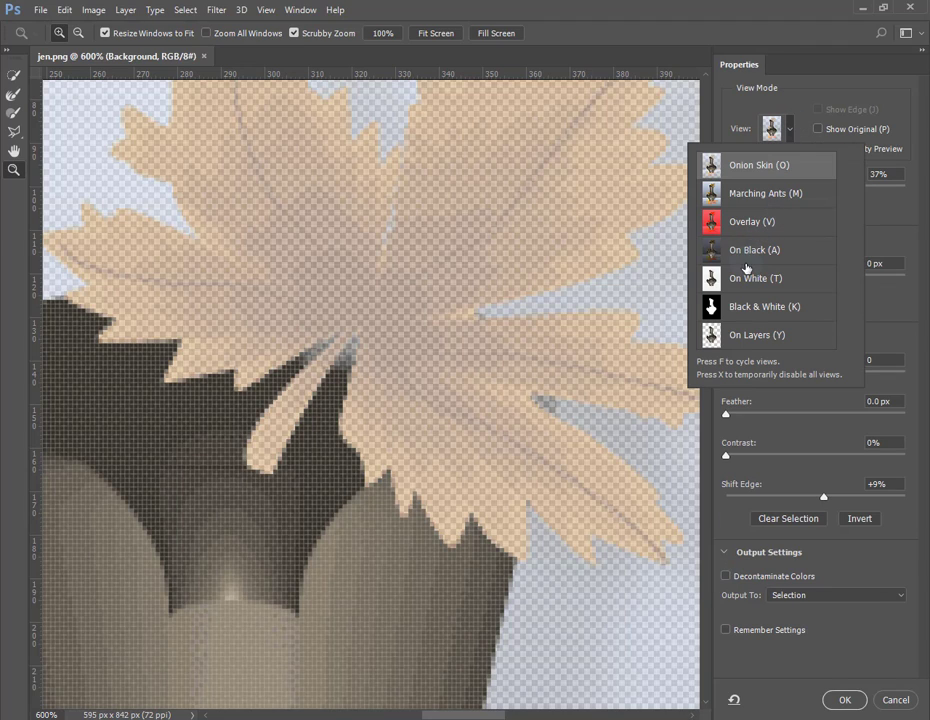
click(745, 303)
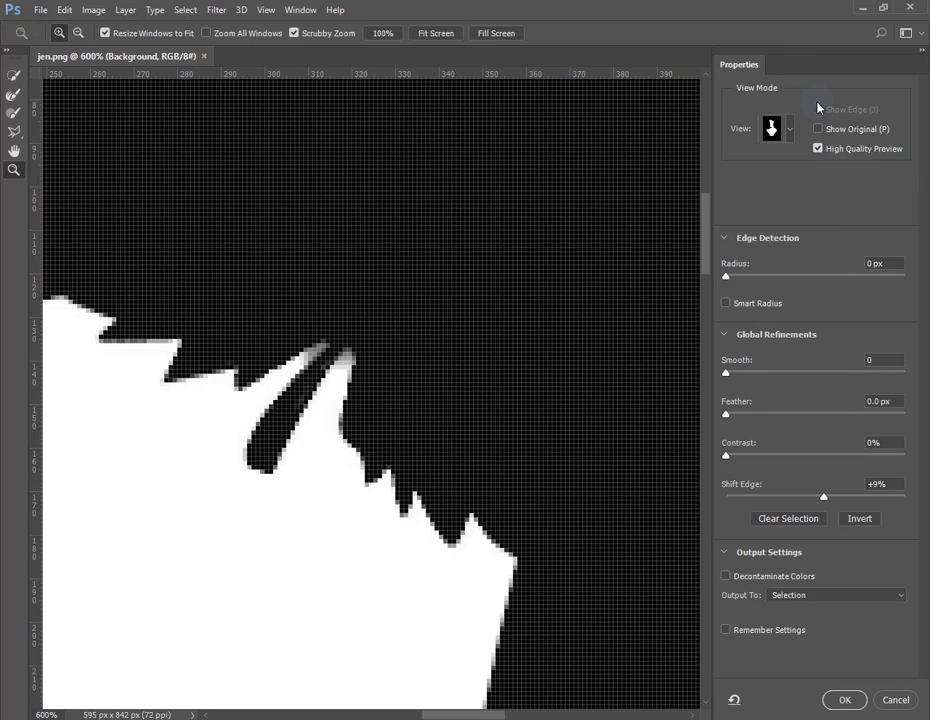
click(726, 576)
key(f)
key(f)
key(f)
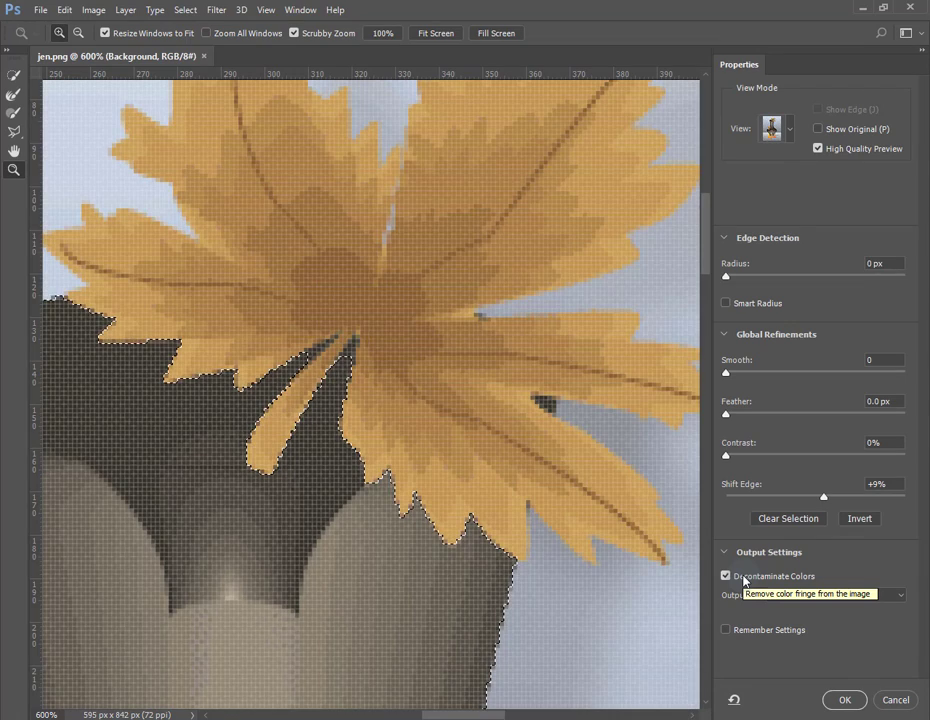
click(726, 577)
key(f)
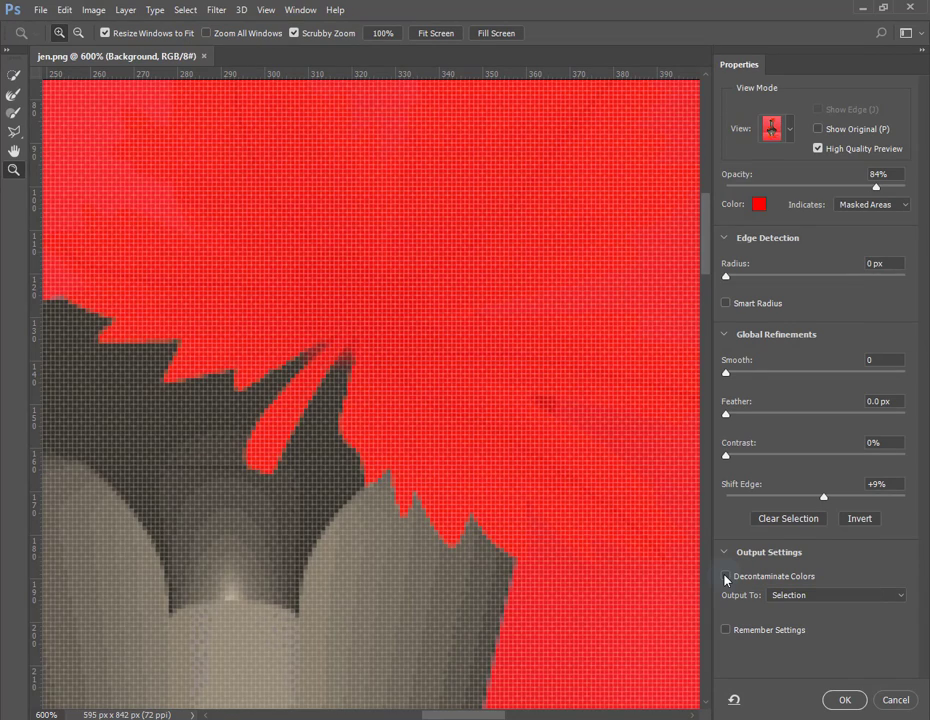
Compare the vase edge in Overlay with Decontaminate Colors on and off, leaving the option on.
click(726, 577)
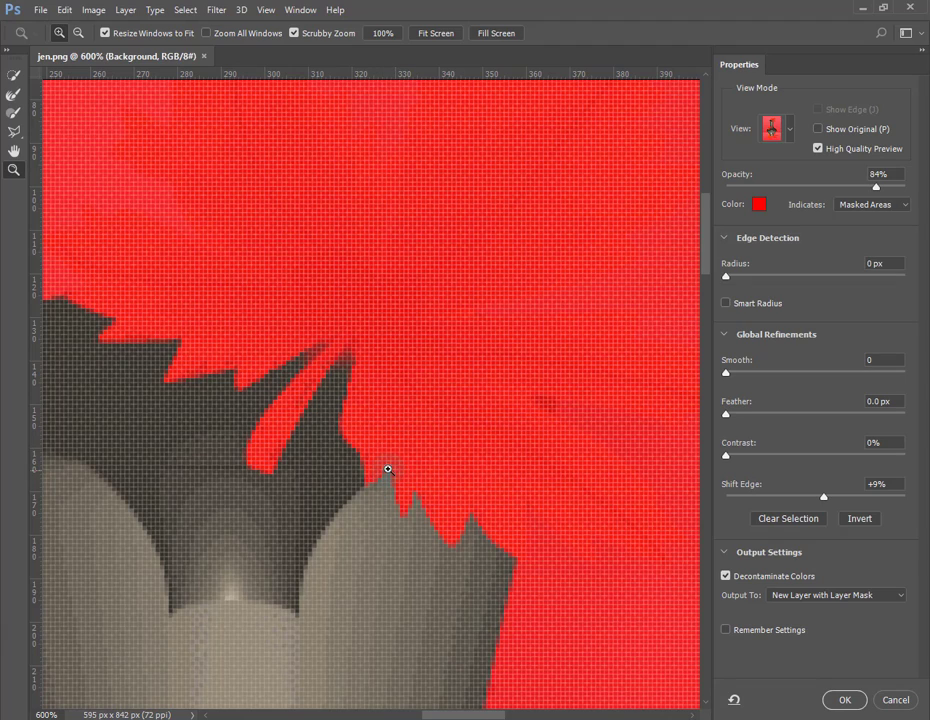
click(725, 576)
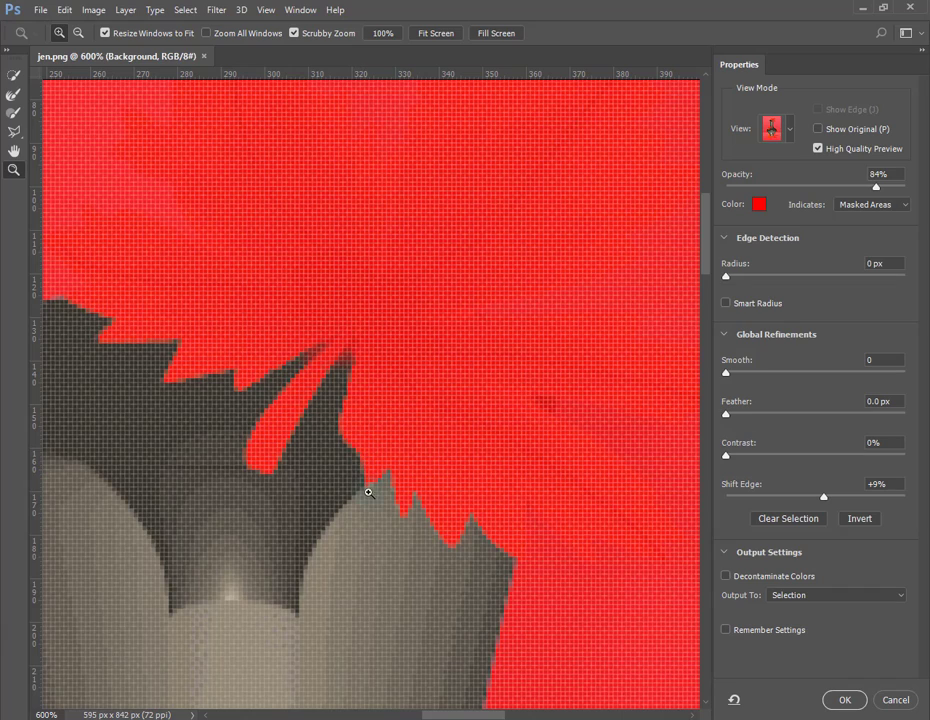
click(726, 577)
click(727, 577)
click(727, 577)
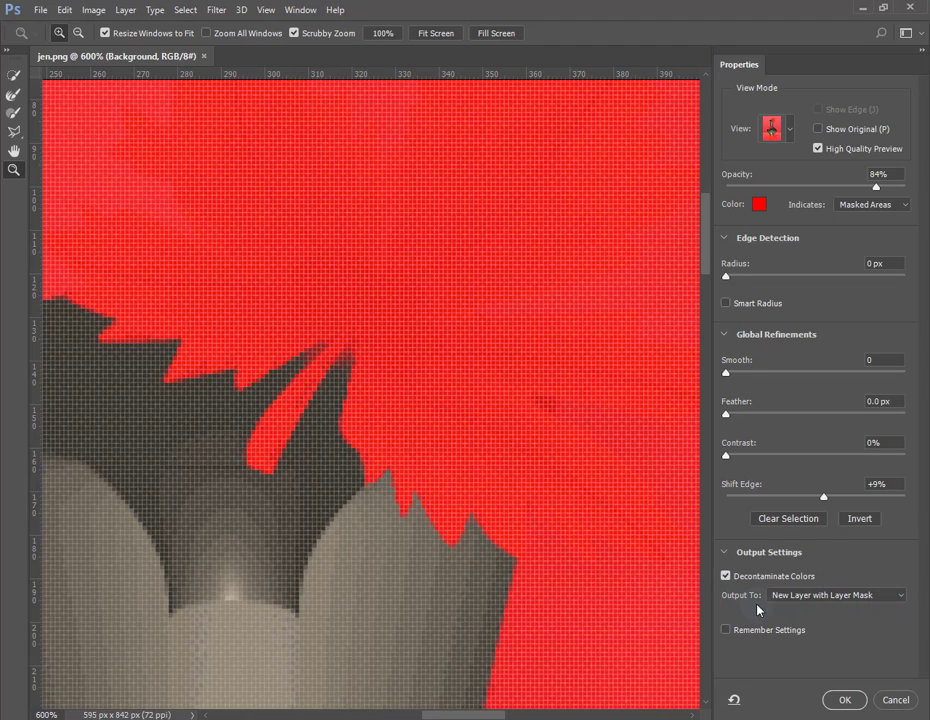
Review the output destinations offered with Decontaminate Colors on, keep New Layer with Layer Mask, and turn the option off.
click(897, 598)
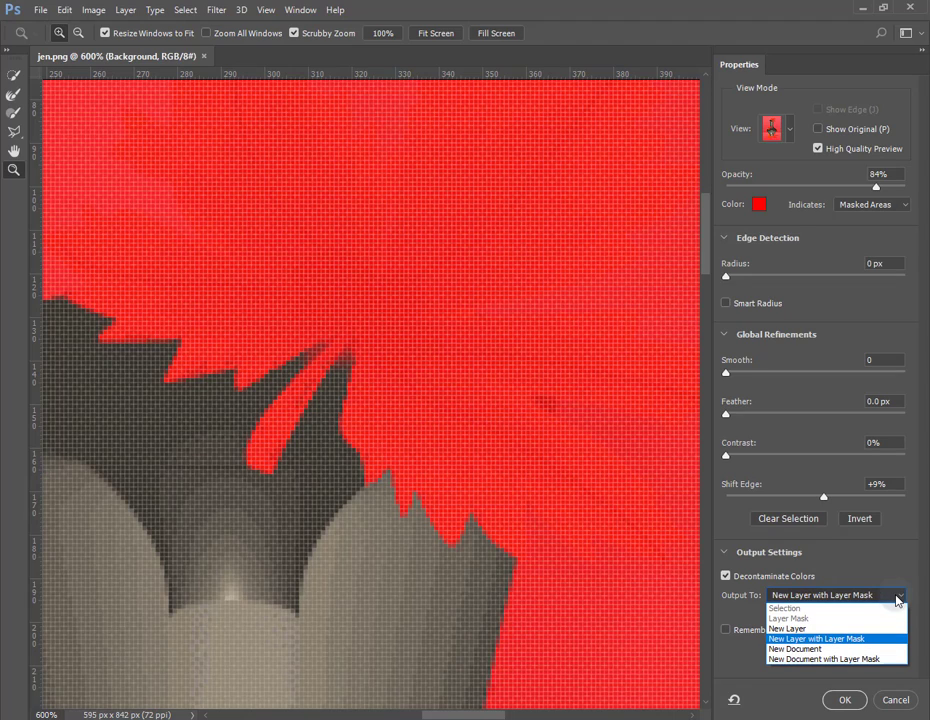
click(857, 639)
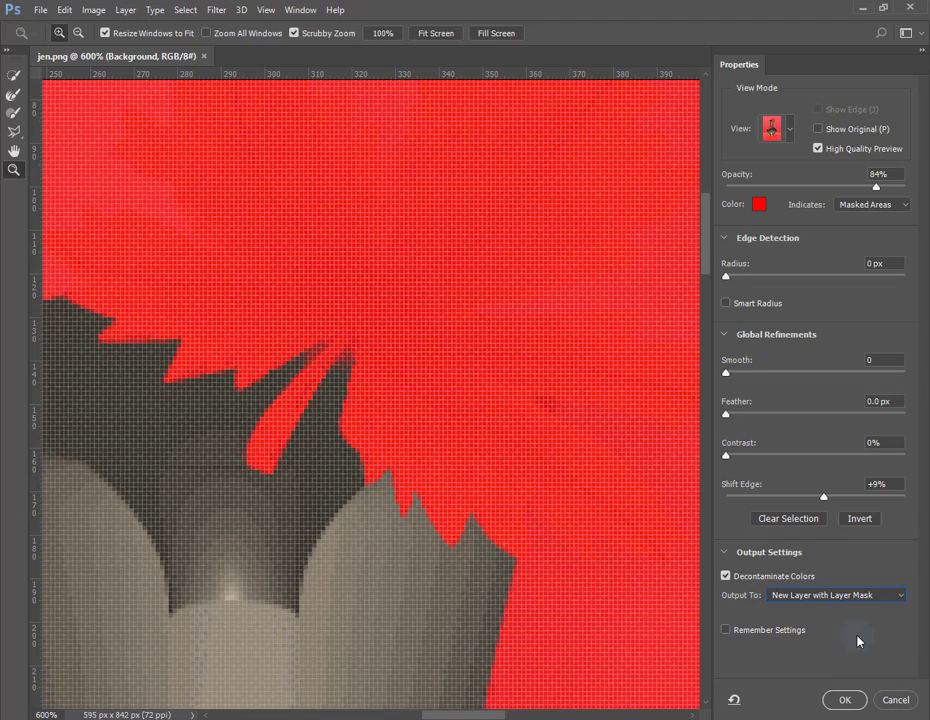
click(881, 599)
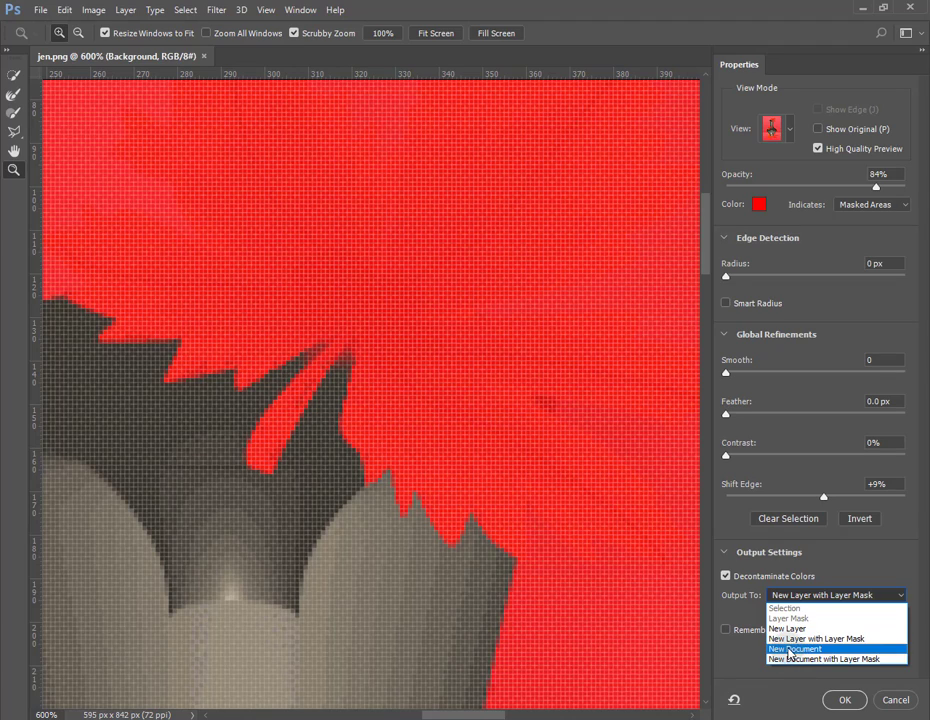
click(870, 566)
click(726, 576)
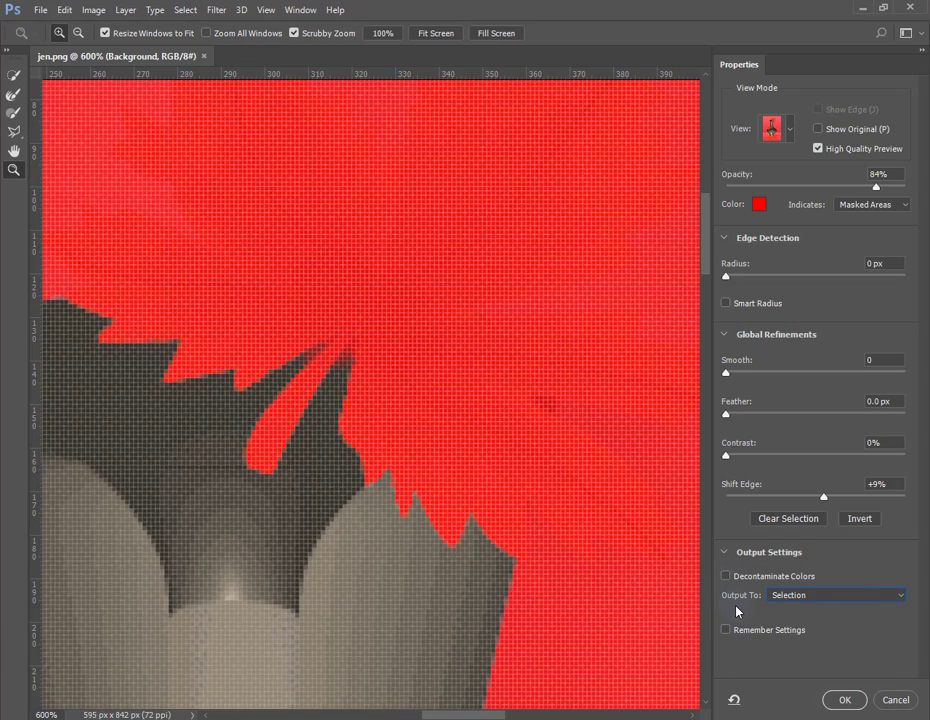
Output the vase selection as New Layer with Remember Settings off, and apply Select and Mask.
click(902, 597)
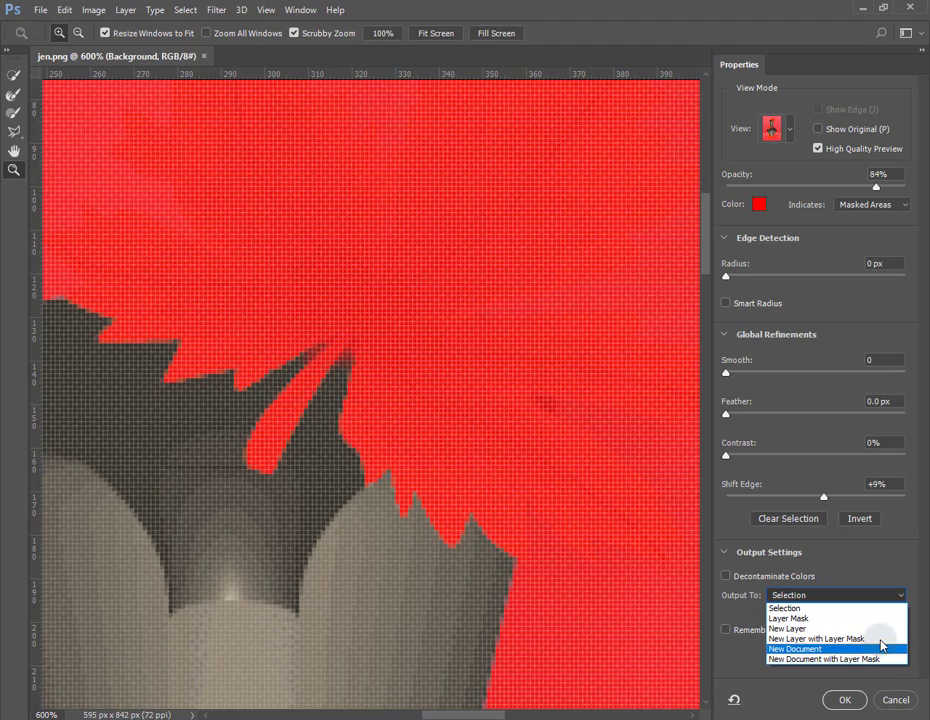
click(882, 639)
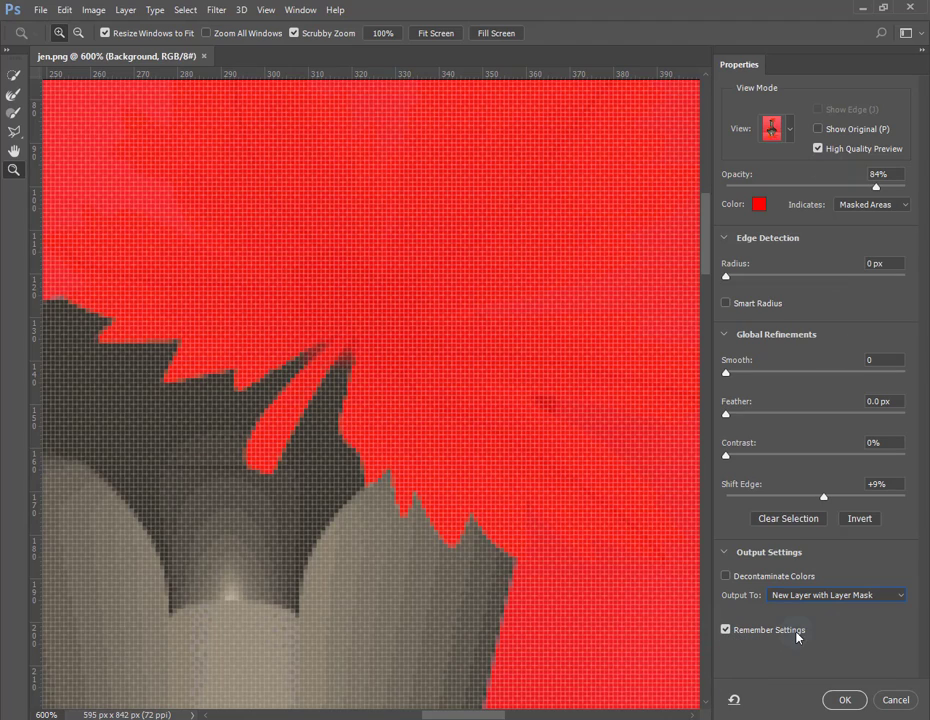
click(726, 630)
click(902, 596)
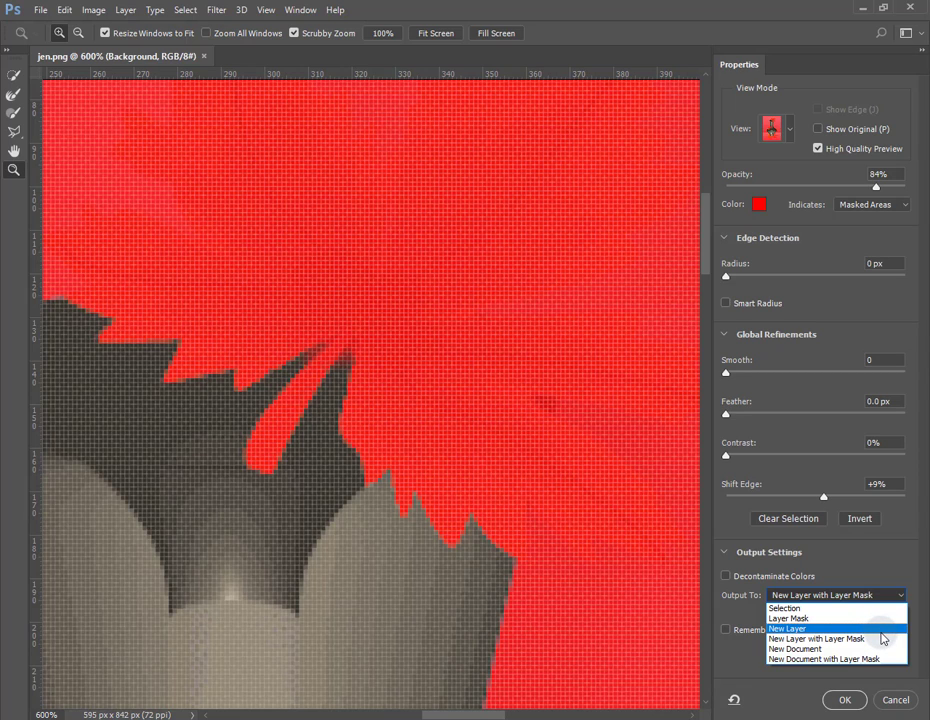
click(882, 630)
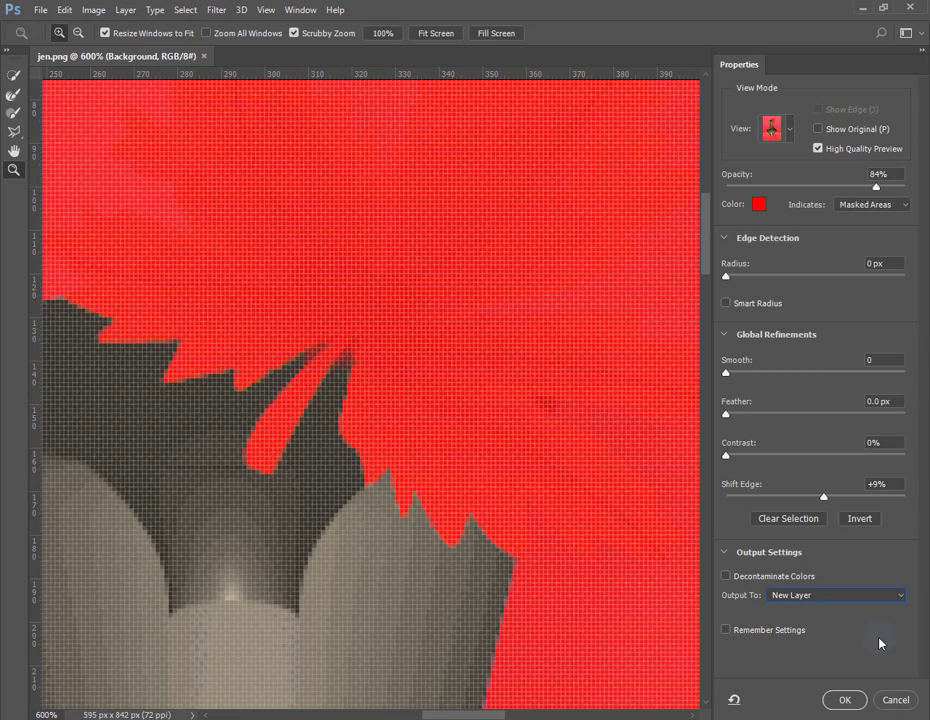
click(846, 700)
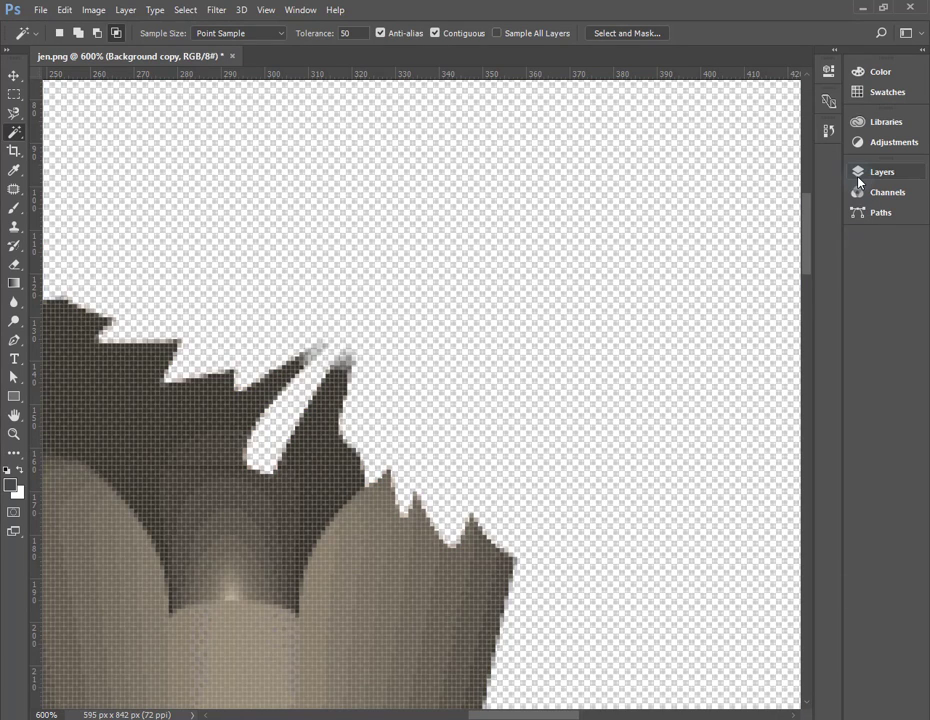
Inspect the new vase layer in the layer stack and fit the whole cut-out on screen.
click(858, 180)
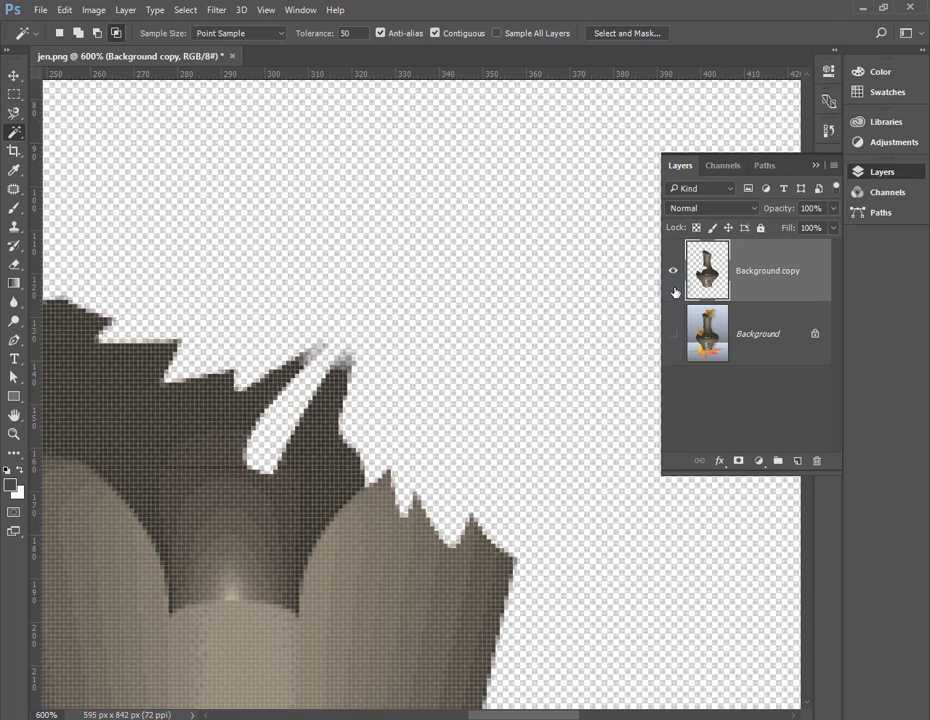
double_click(14, 416)
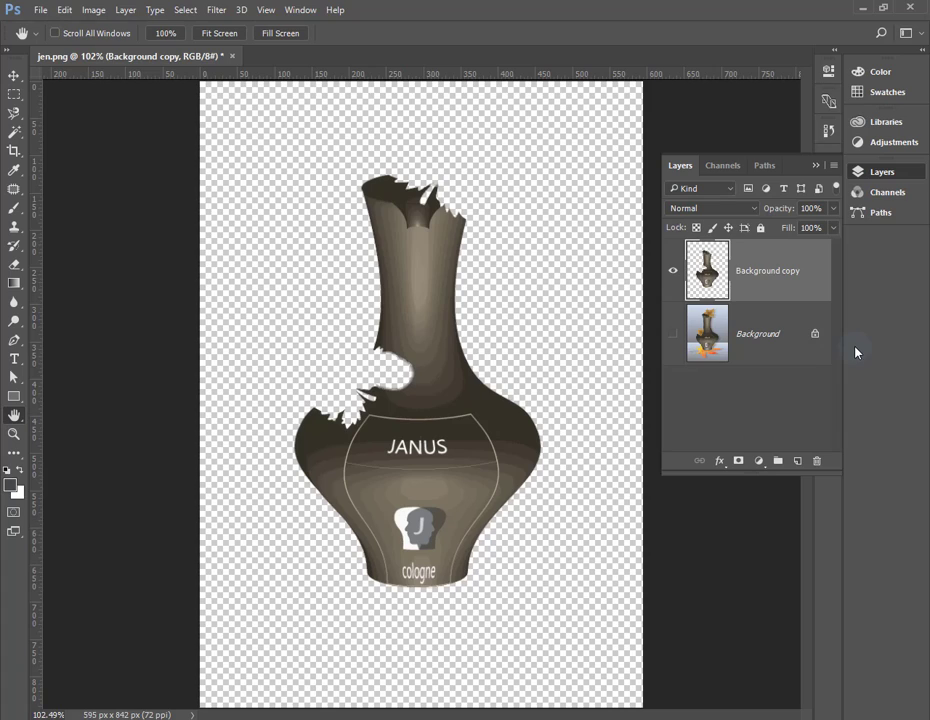
click(815, 161)
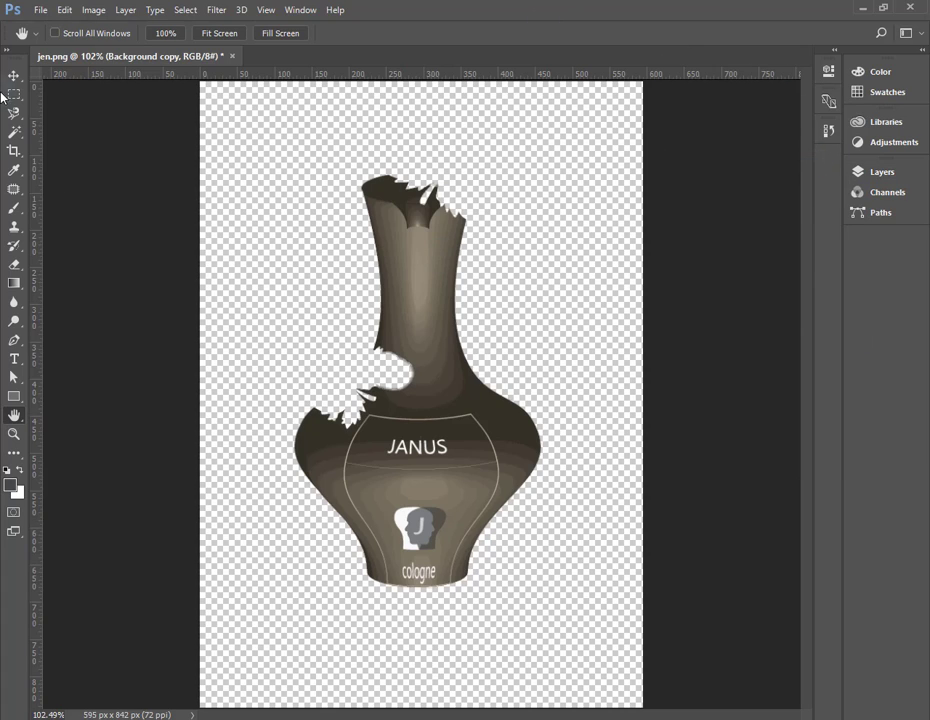
Show only the original Background image and unlock it into a regular layer.
key(v)
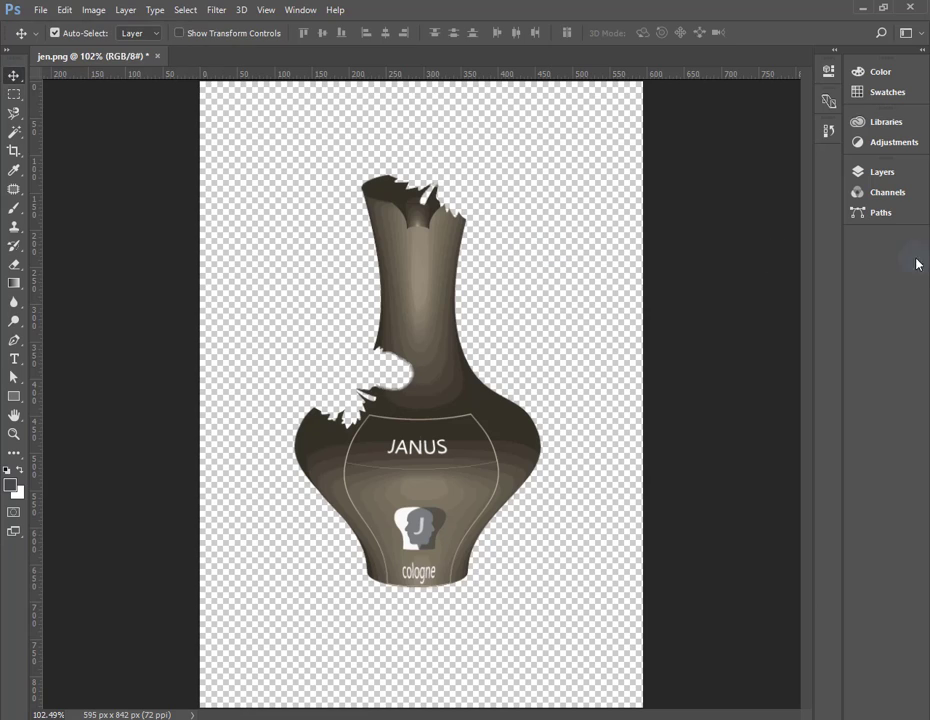
click(882, 172)
click(696, 336)
alt+click(673, 333)
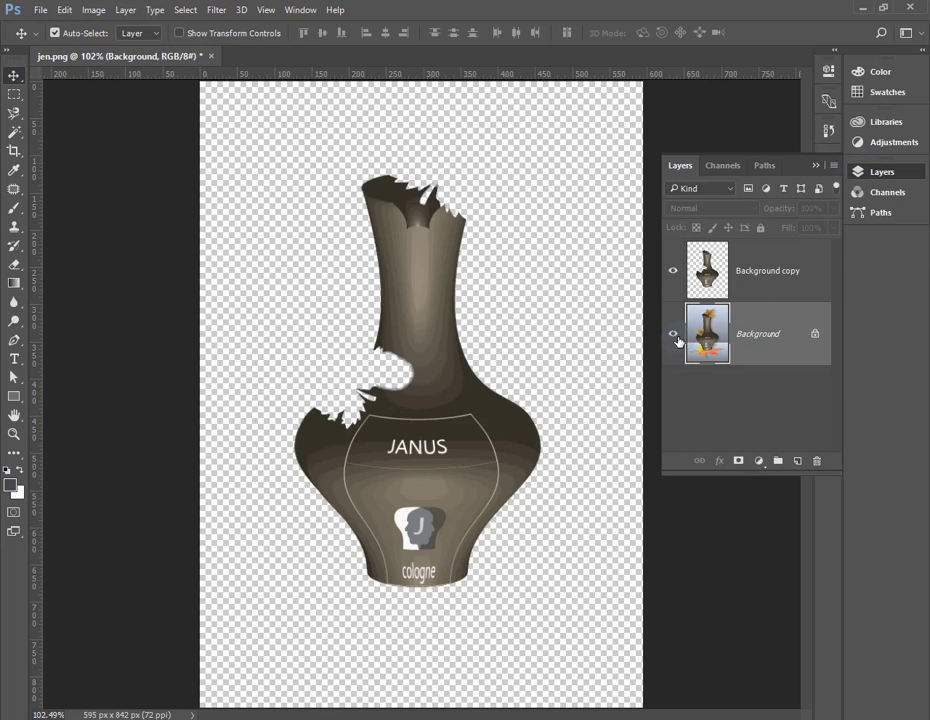
click(815, 334)
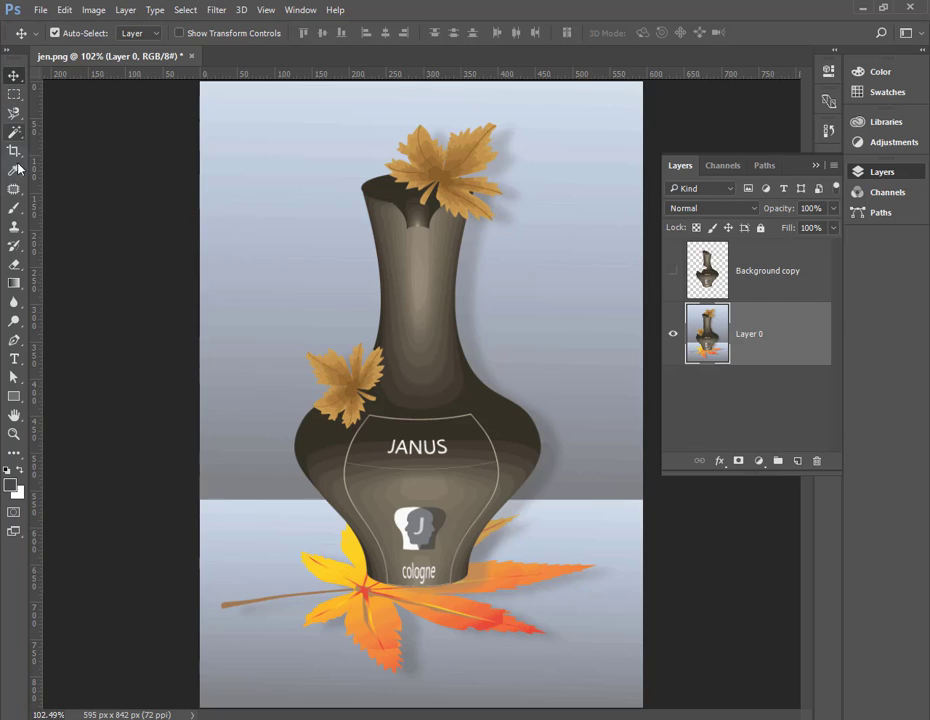
Open Select and Mask on the unlocked layer and brush over the vase with Quick Selection to select it.
click(185, 11)
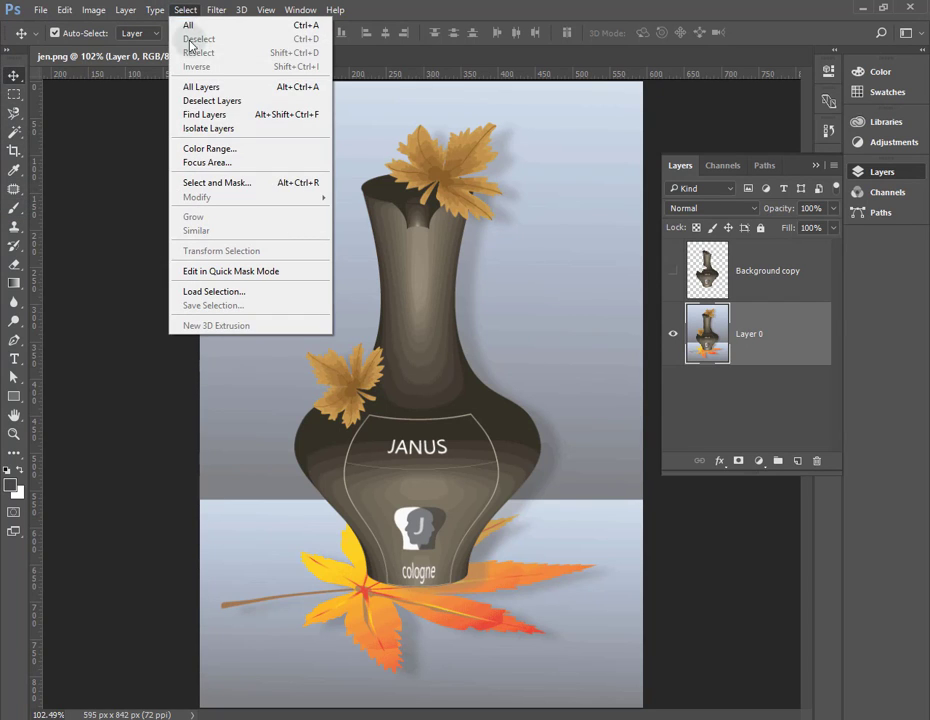
click(250, 182)
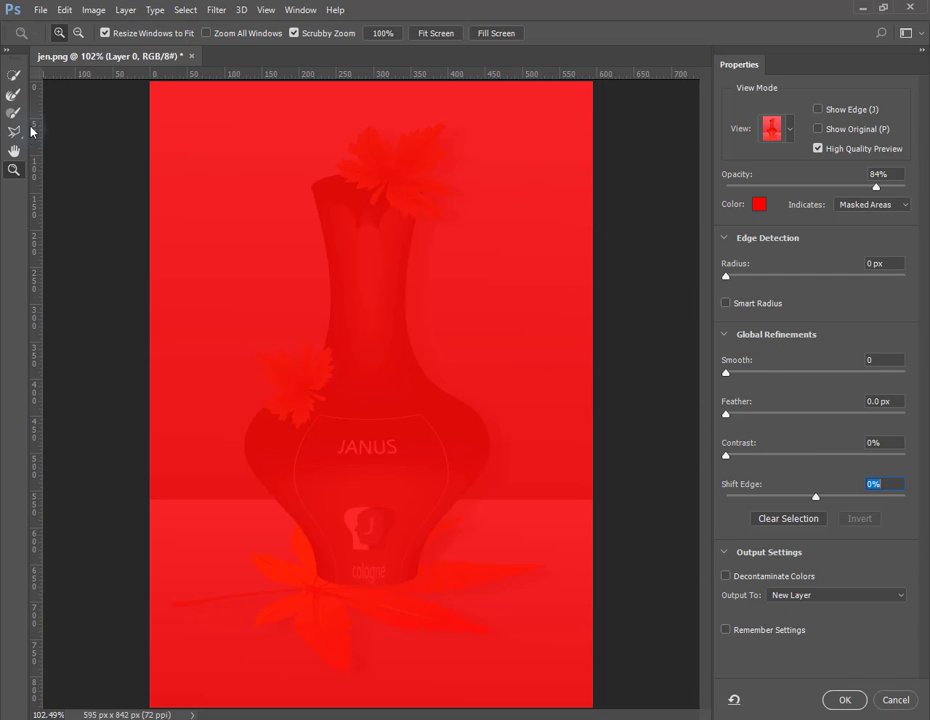
click(12, 78)
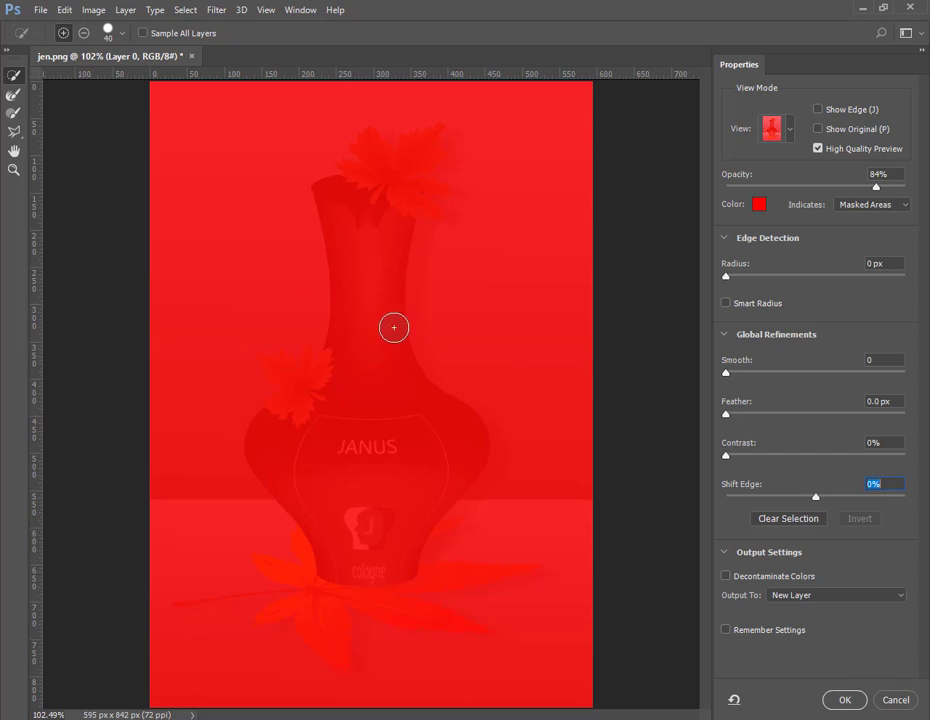
mouse_move(394, 492)
mouse_down()
mouse_move(352, 435)
mouse_move(359, 293)
mouse_move(421, 357)
mouse_up()
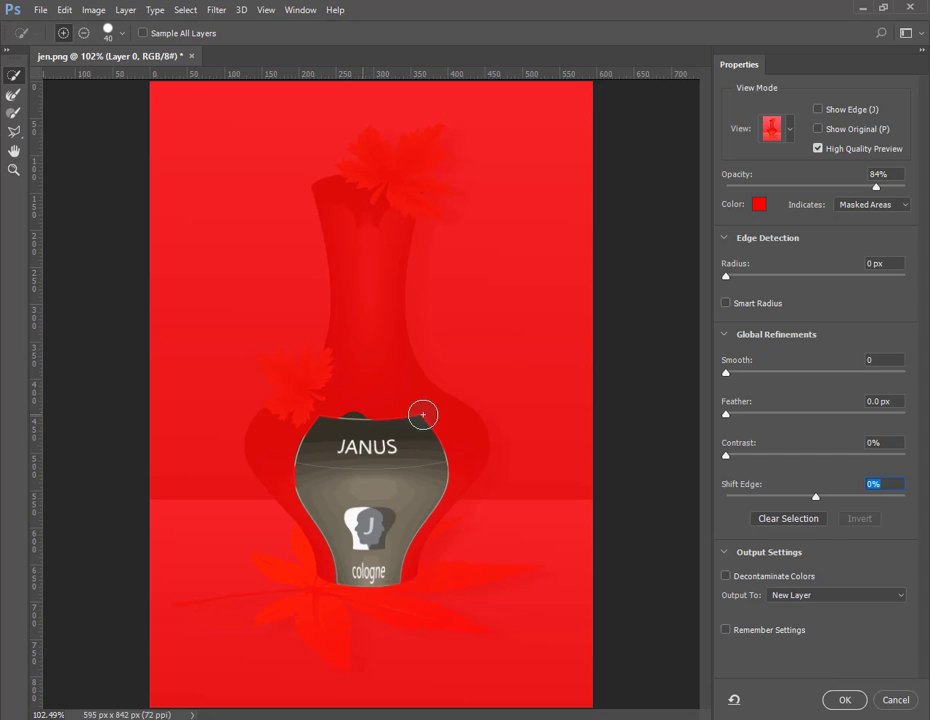
Output the selected vase as New Document and apply Select and Mask.
click(880, 595)
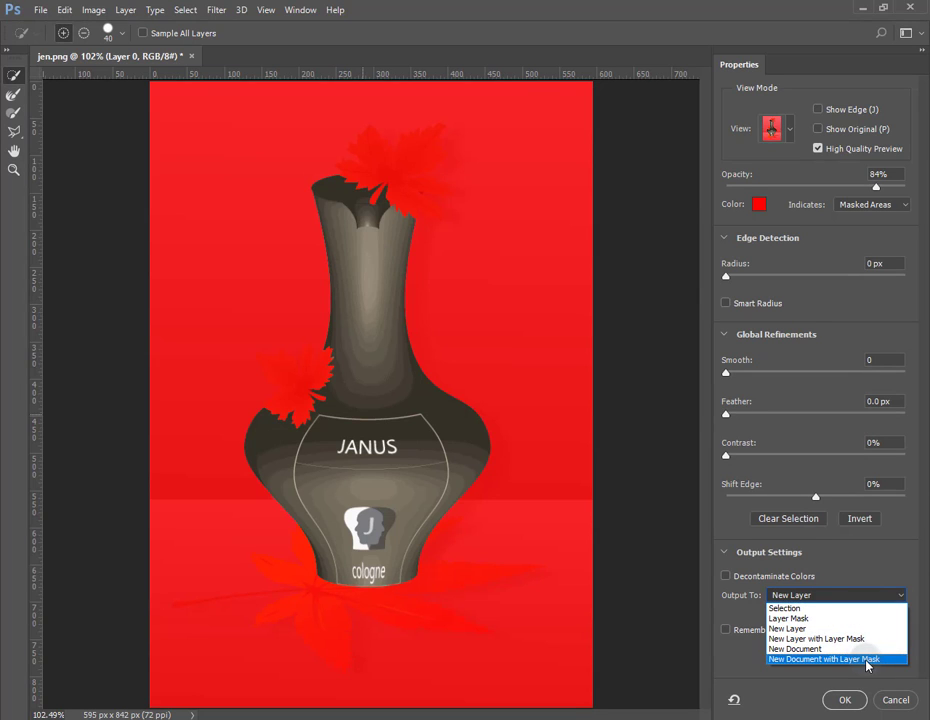
click(857, 650)
click(843, 701)
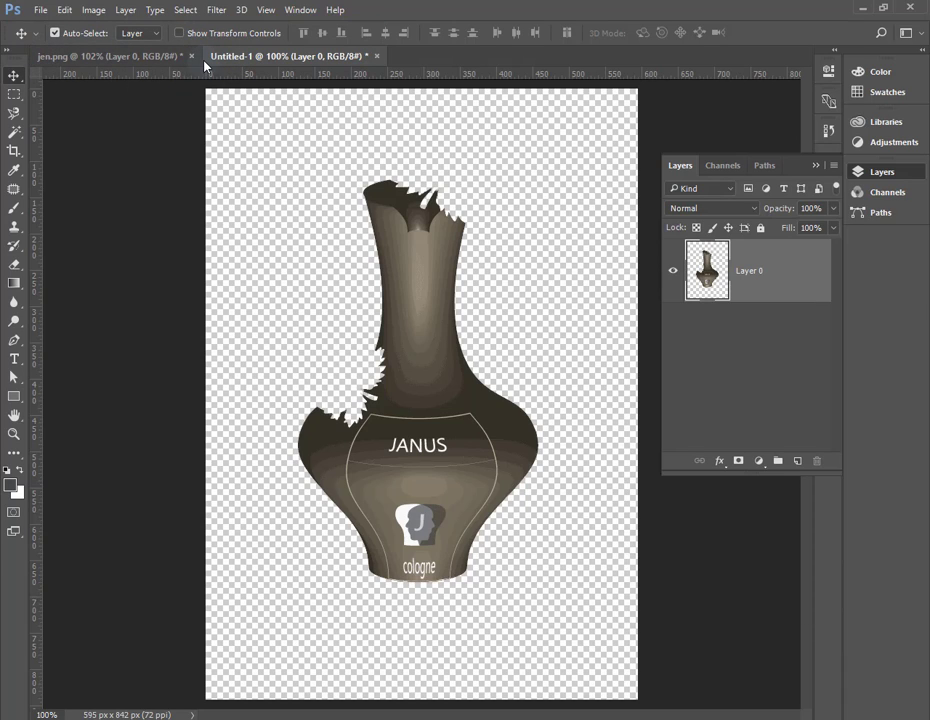
Open Select and Mask on Layer 0 of the new document and select the vase body's left side with Quick Selection.
click(185, 10)
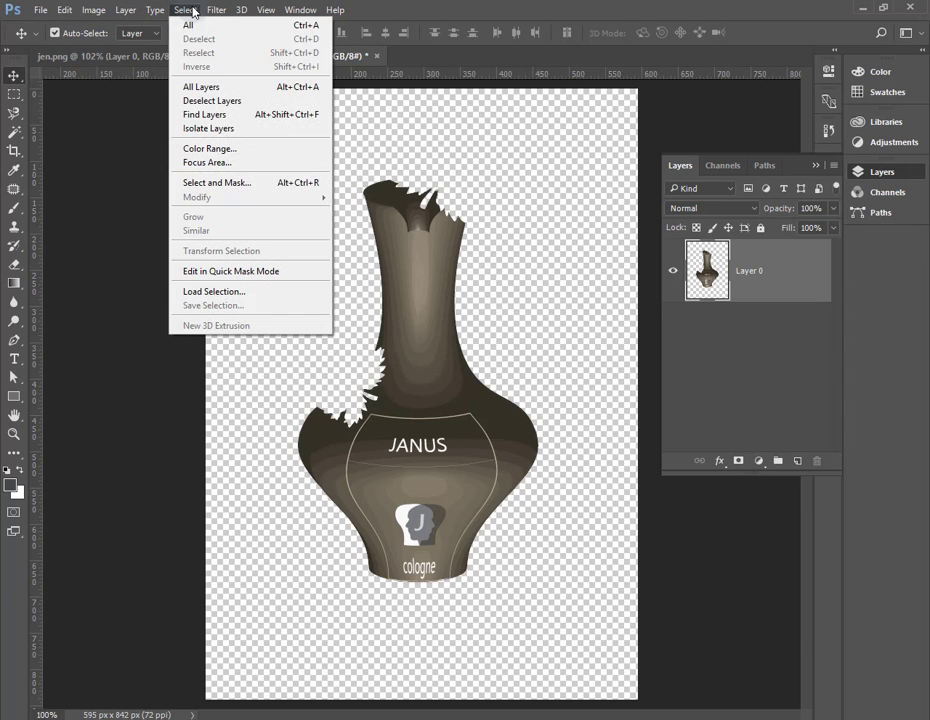
click(256, 184)
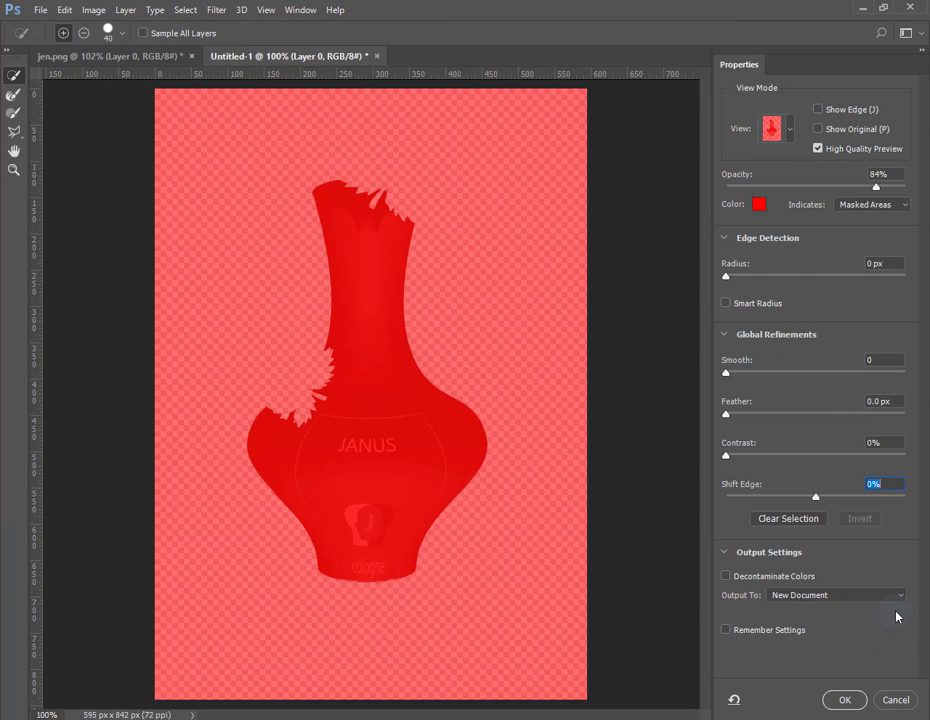
click(895, 596)
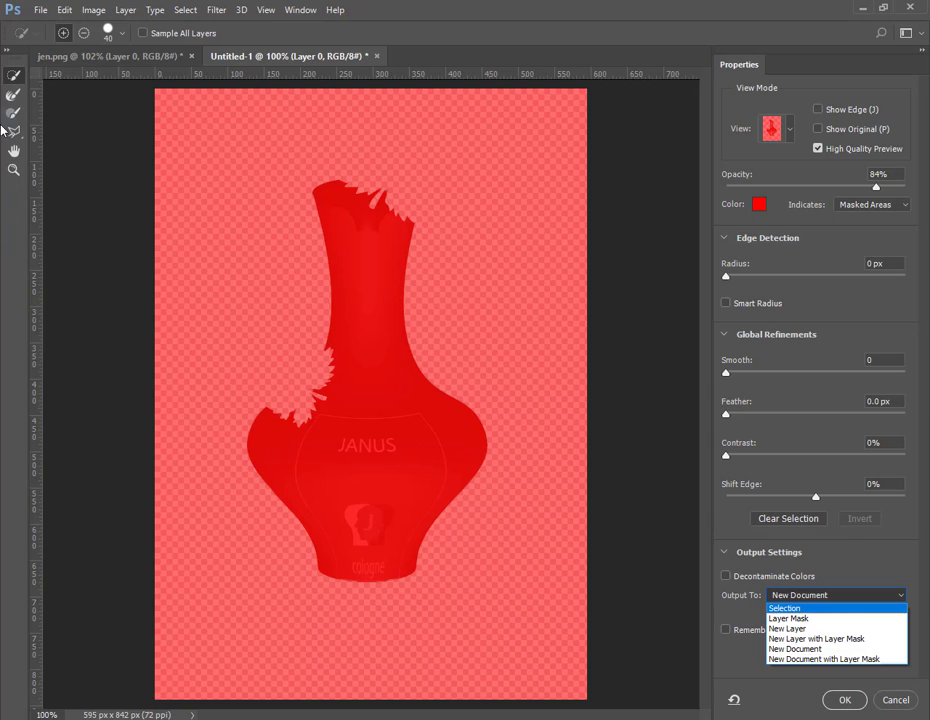
click(86, 118)
click(297, 357)
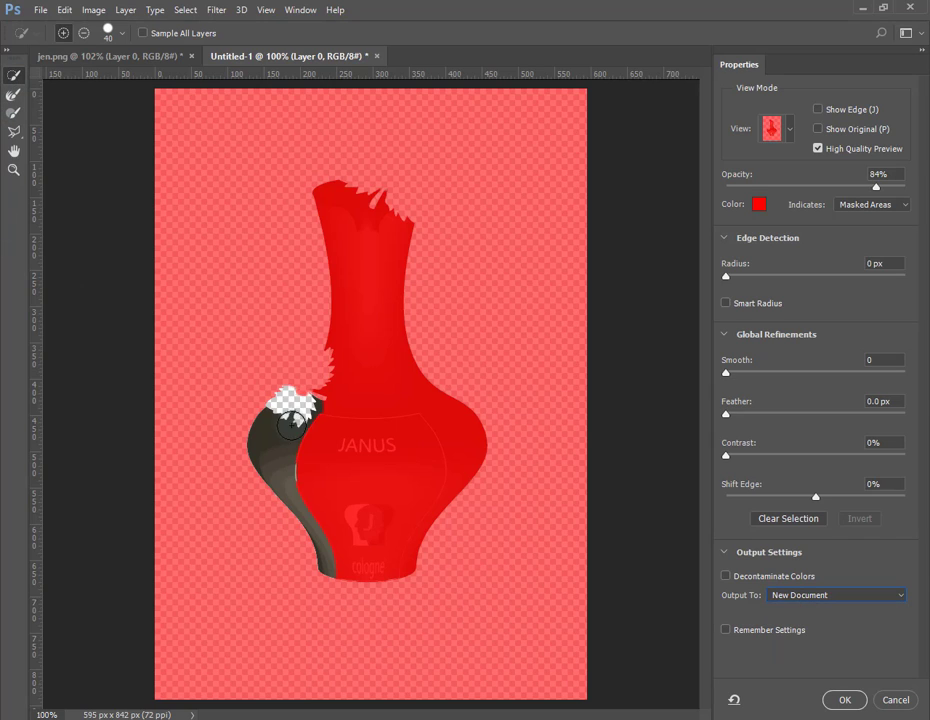
Output the partial vase selection as New Layer with Layer Mask and apply Select and Mask.
click(897, 597)
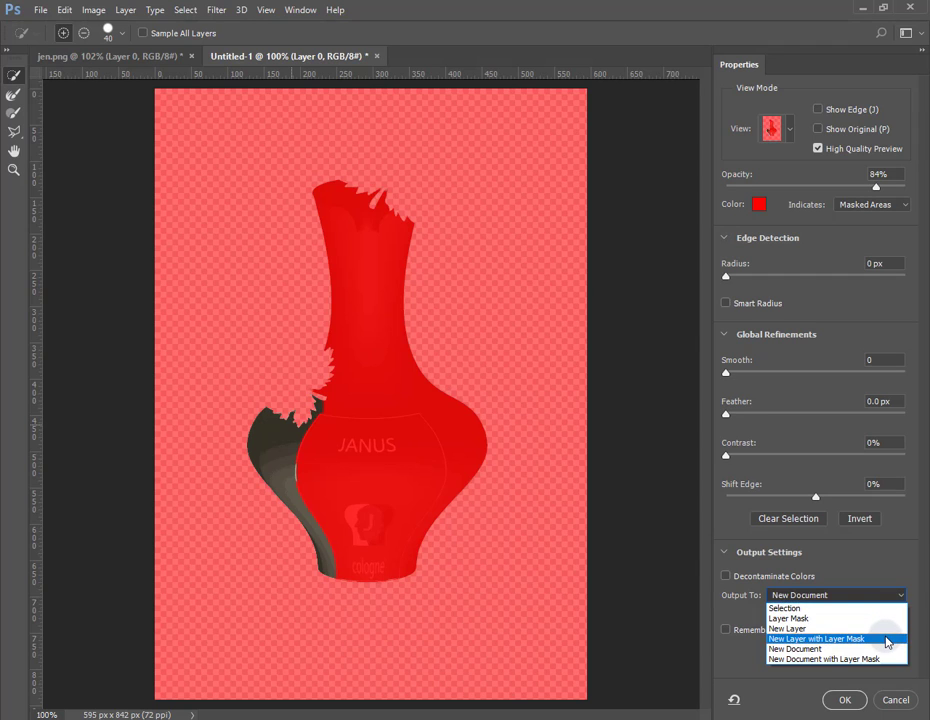
click(886, 639)
click(844, 700)
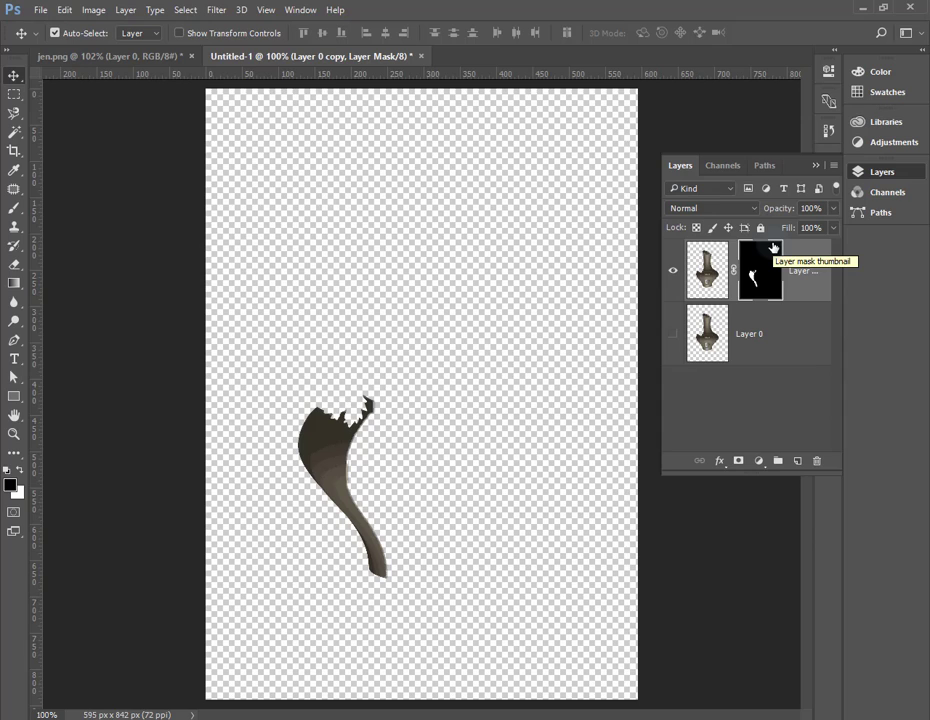
click(186, 10)
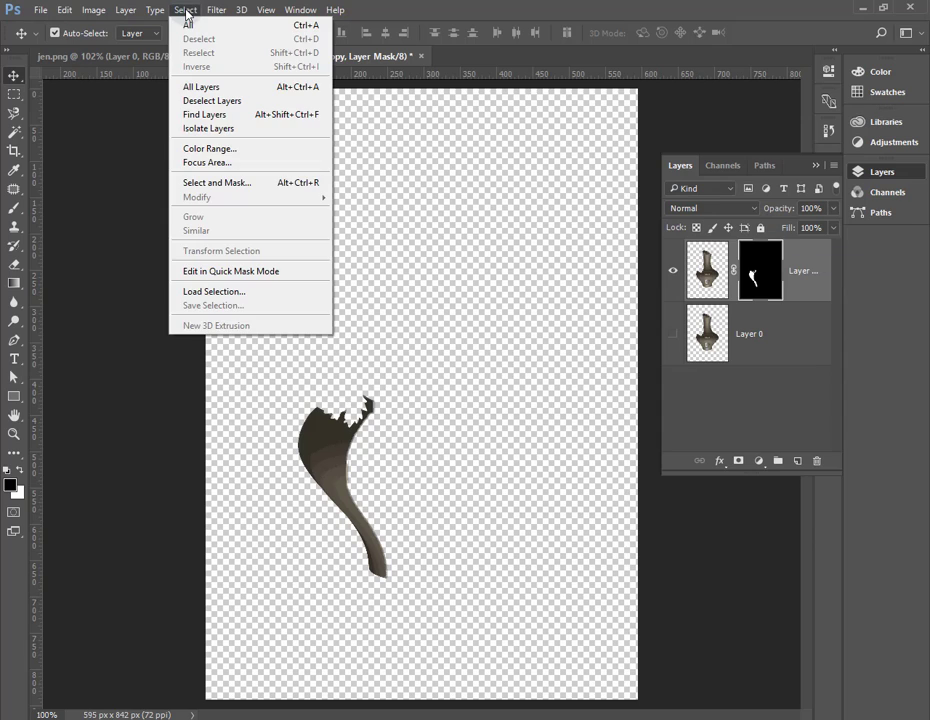
click(246, 188)
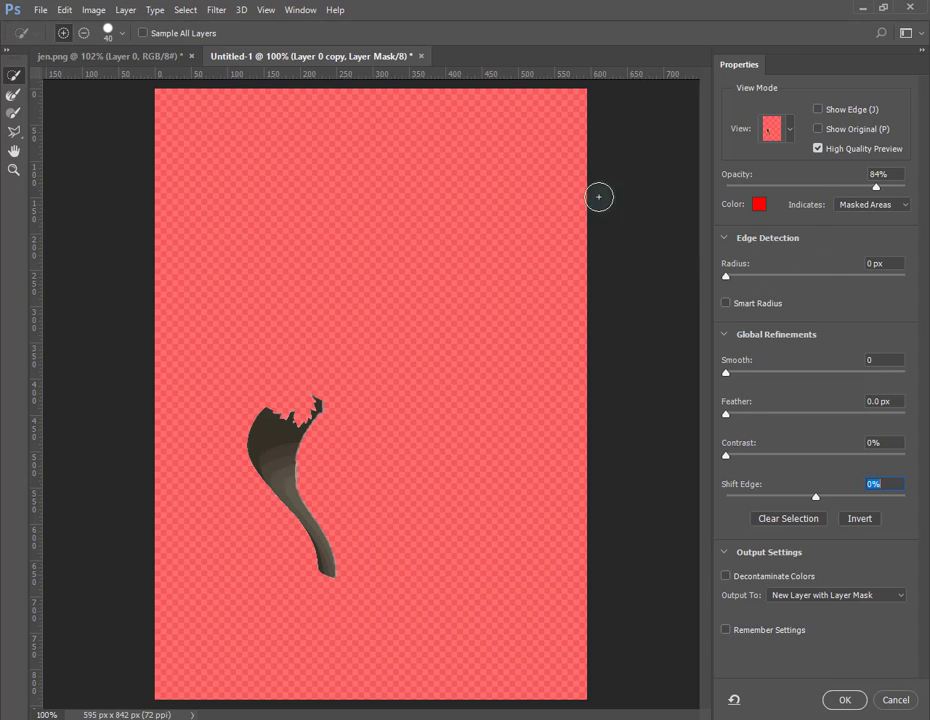
click(895, 700)
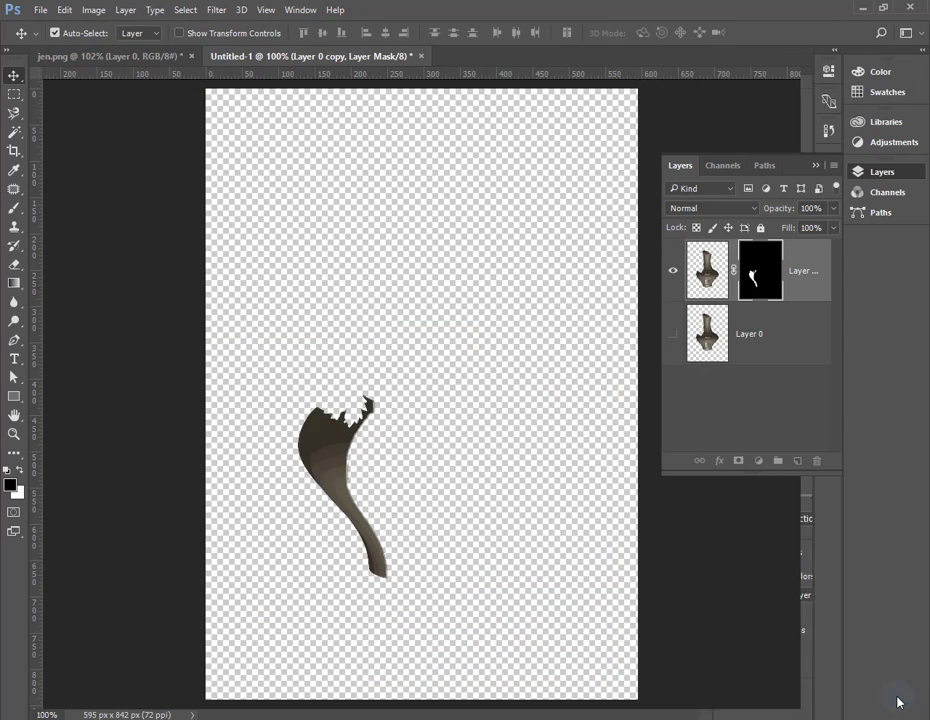